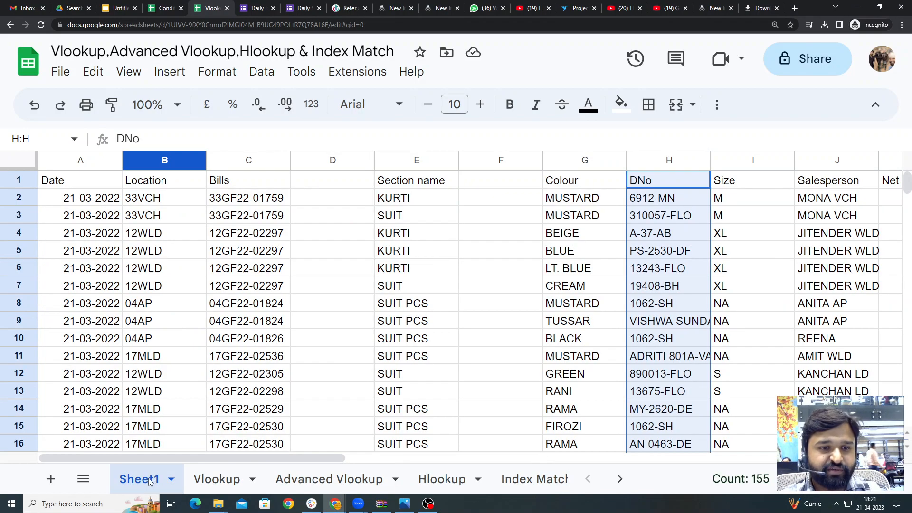
Step: Look through the Sheet1, Vlookup, Advanced Vlookup, Hlookup and Index Match sheets, and return to the Location list on the Vlookup sheet
left_click(239, 309)
left_click(355, 245)
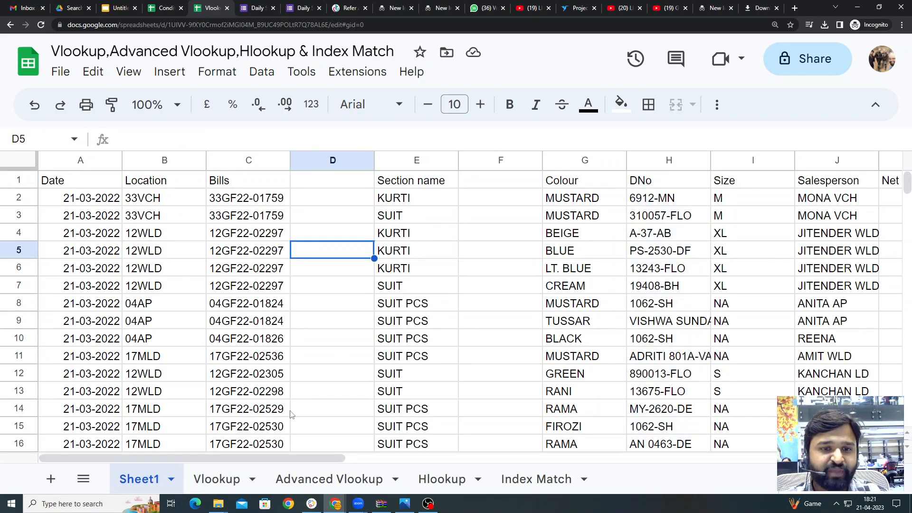
left_click(227, 483)
left_click(326, 318)
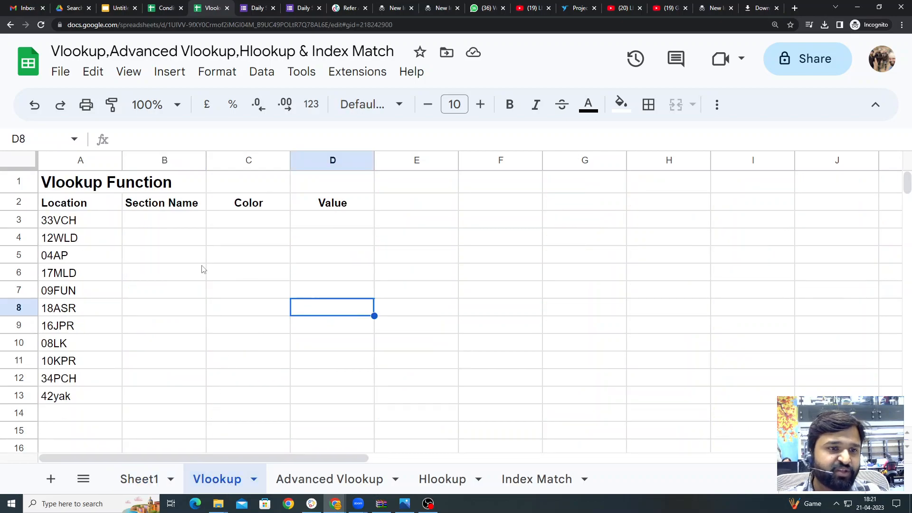
left_click(171, 276)
left_click(279, 402)
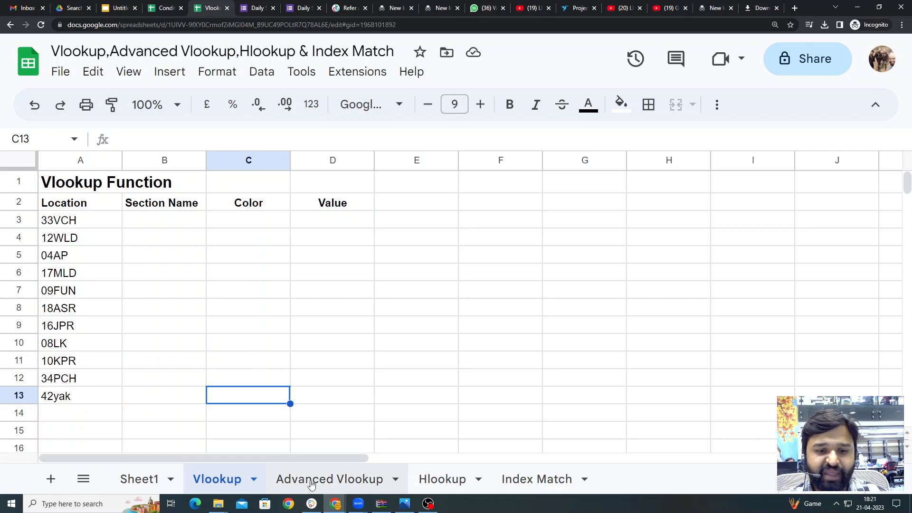
left_click(311, 484)
left_click(435, 485)
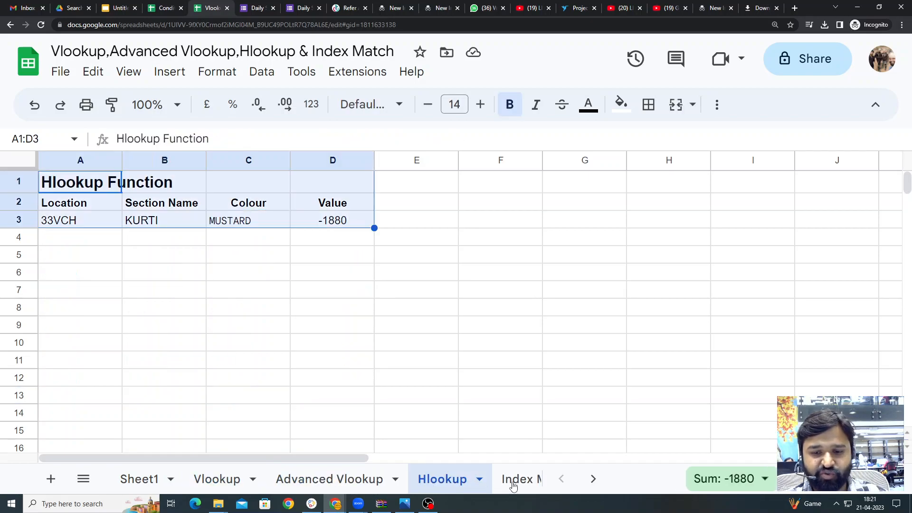
left_click(517, 483)
left_click(198, 484)
left_click(198, 331)
left_click(80, 226)
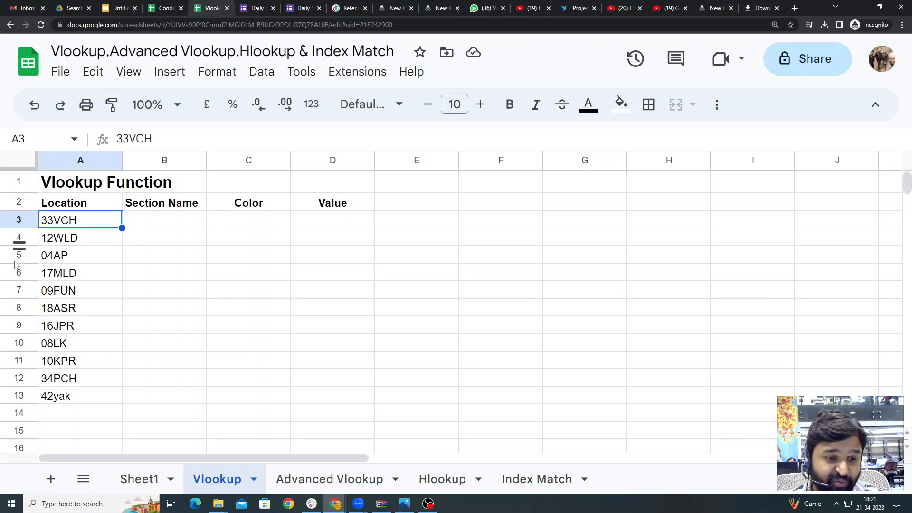
Step: Compare the Vlookup sheet's Section Name, Color and Value headers with the Section name, Colour and Value columns of the source data in Sheet1
double_click(151, 479)
left_click(236, 311)
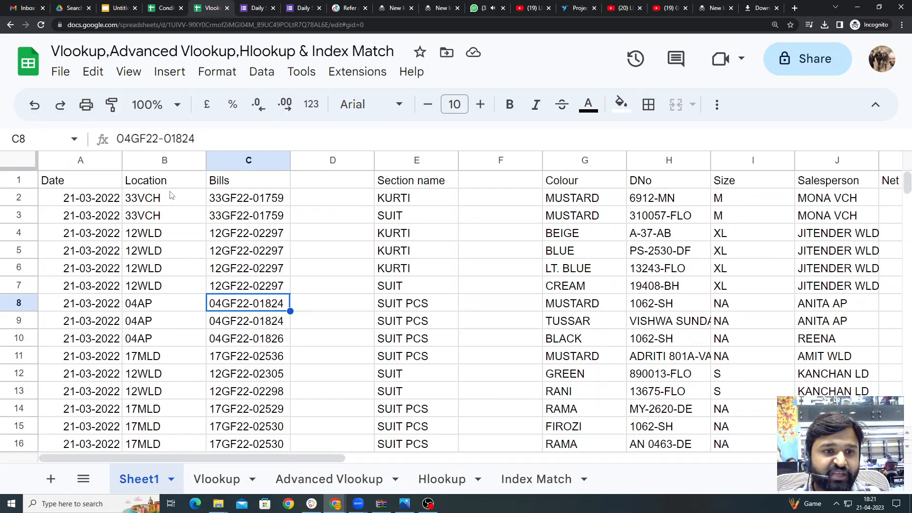
left_click_drag(248, 181, 837, 426)
left_click(417, 286)
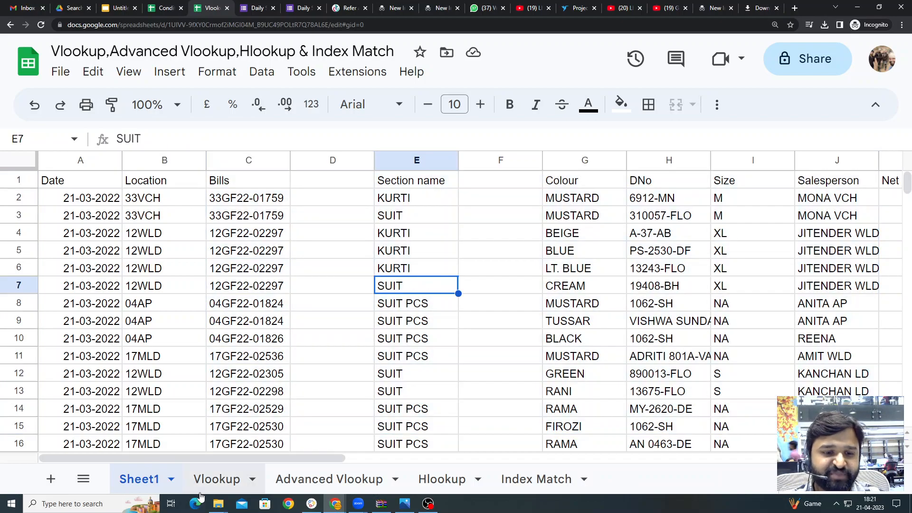
left_click(236, 484)
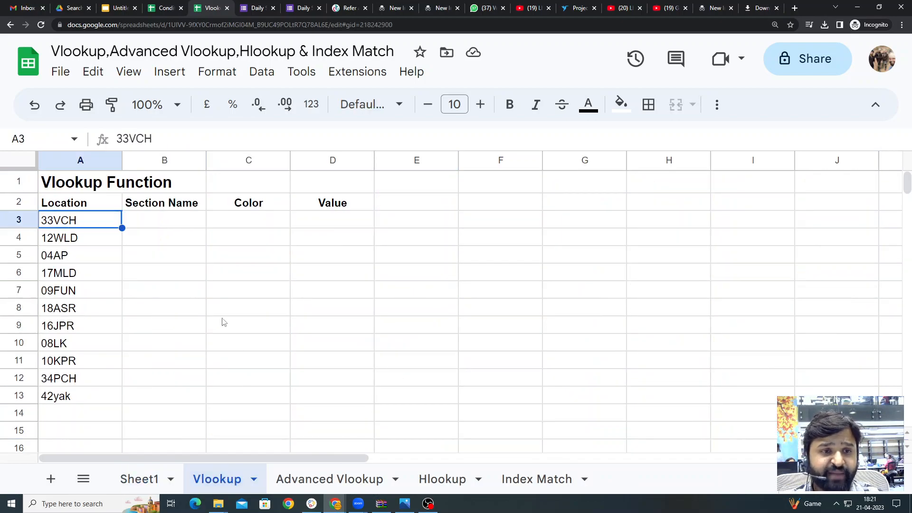
left_click(178, 207)
left_click(277, 206)
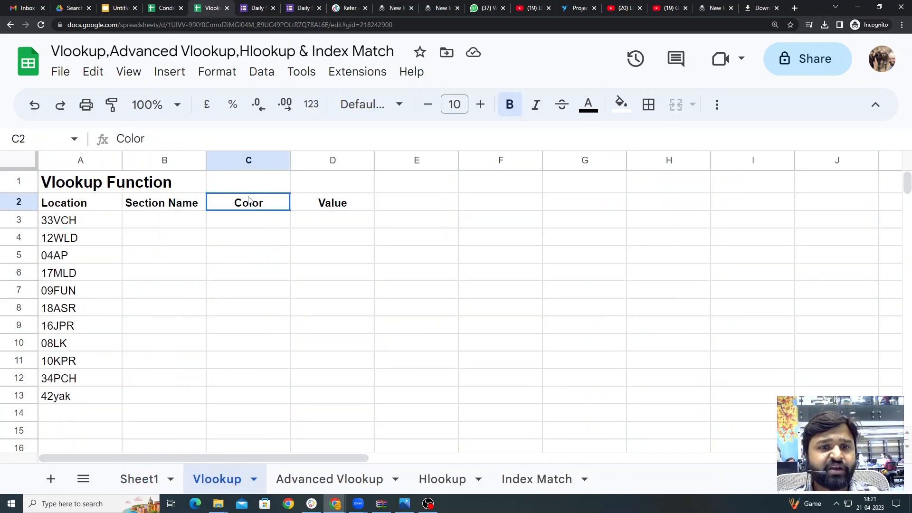
left_click(335, 208)
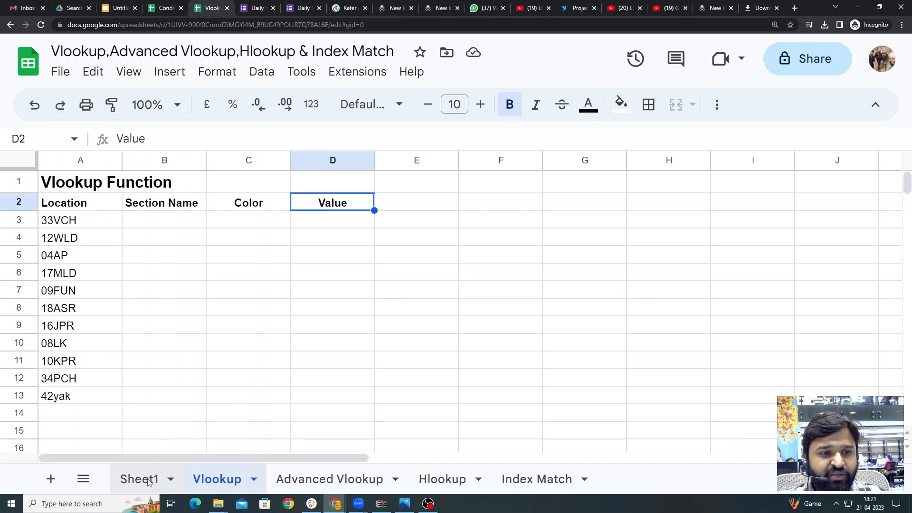
left_click(142, 479)
left_click_drag(400, 186, 413, 376)
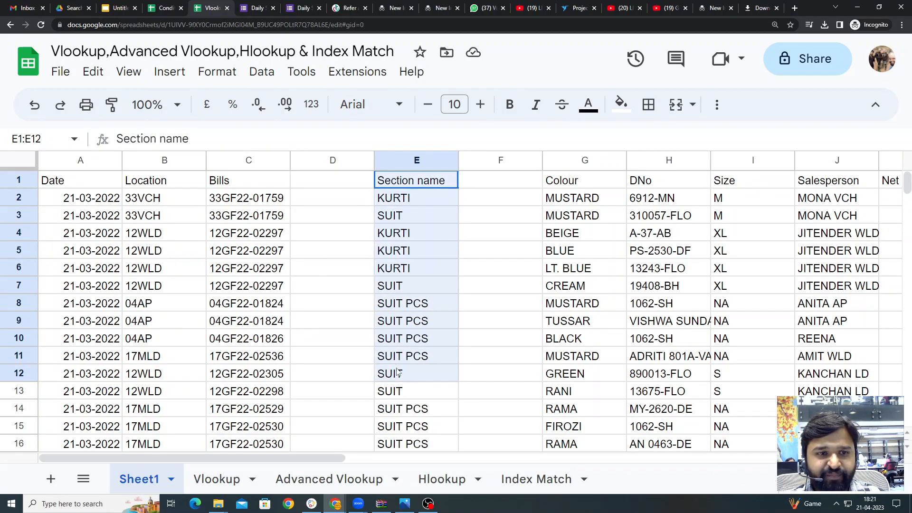
left_click_drag(570, 182, 572, 391)
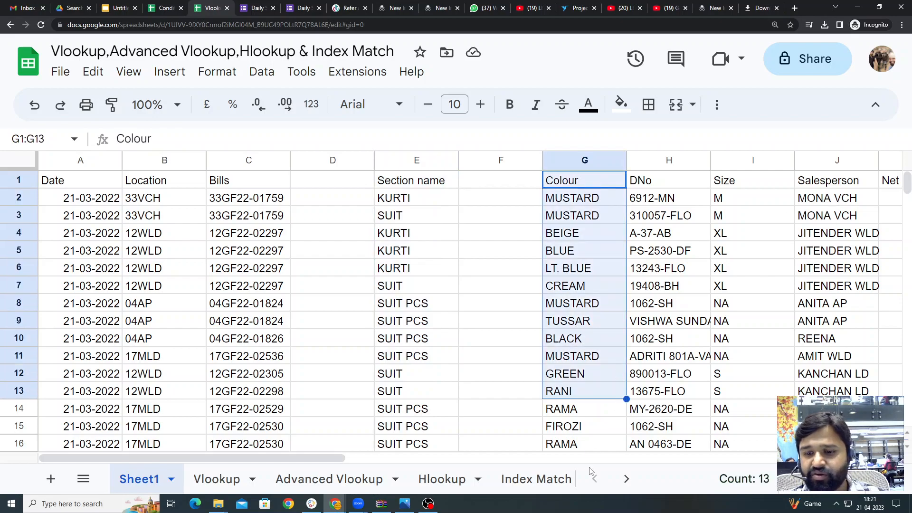
left_click_drag(329, 458, 542, 457)
left_click_drag(417, 181, 417, 409)
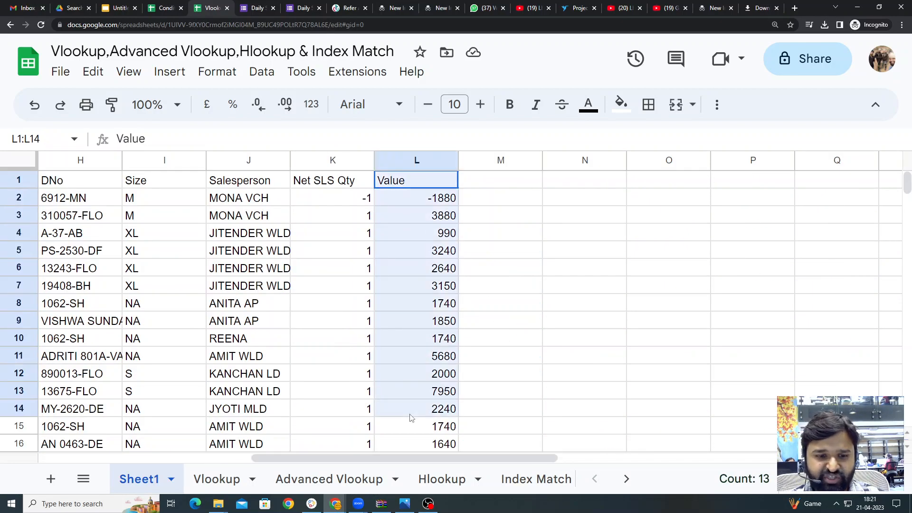
Step: Start a VLOOKUP formula in cell B3 of the Vlookup sheet with A3 as the search key
left_click(233, 480)
left_click(167, 252)
left_click(200, 221)
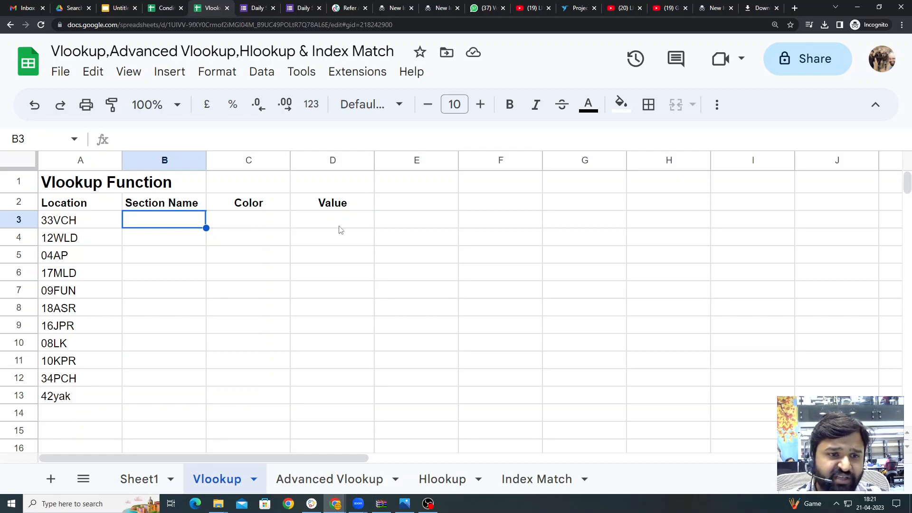
type("=")
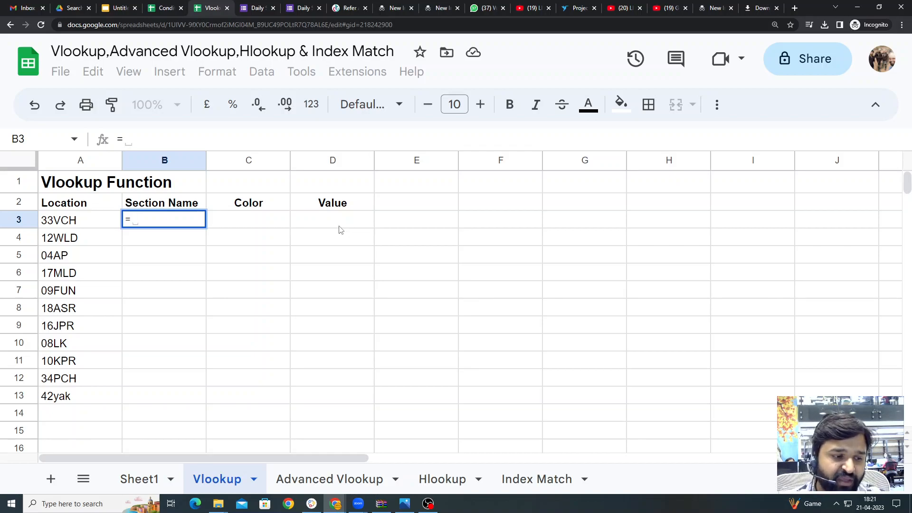
type("vl")
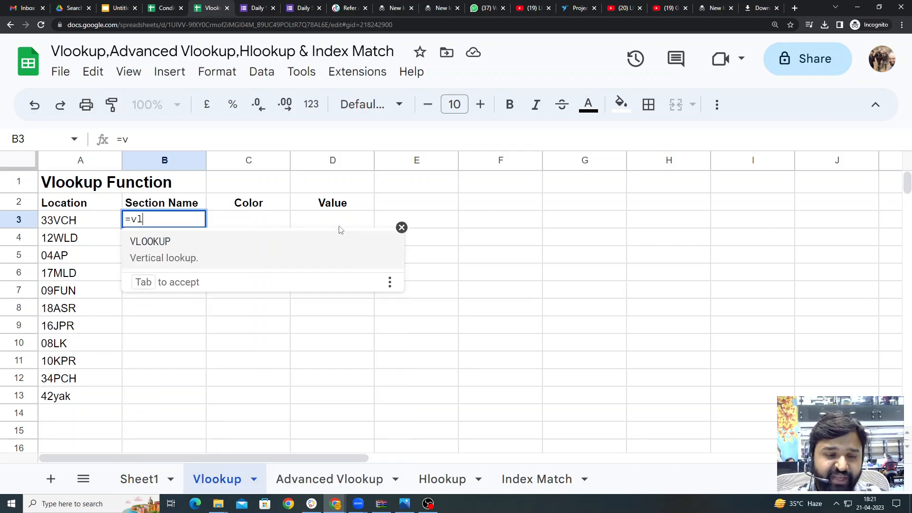
type("o")
key("Tab")
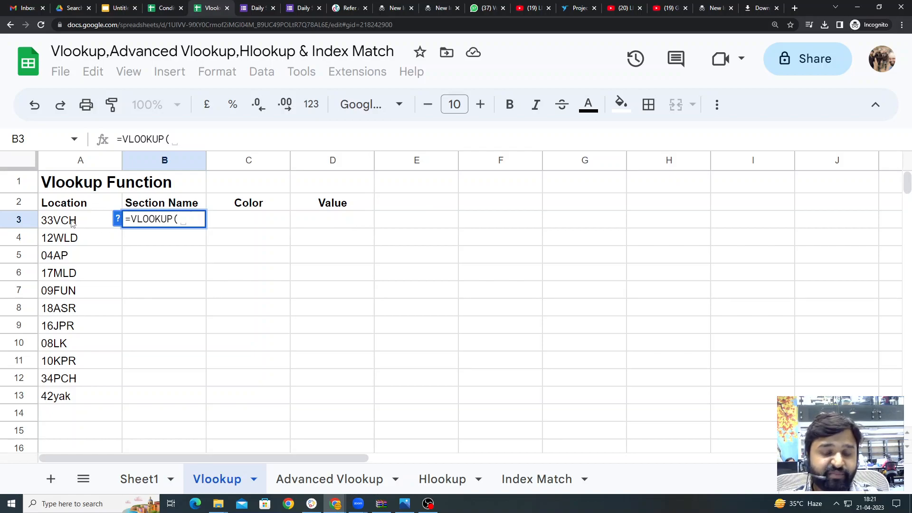
left_click(73, 223)
type(",")
Step: Set the formula's lookup range to the open-ended range Sheet1!B1:L
left_click(139, 479)
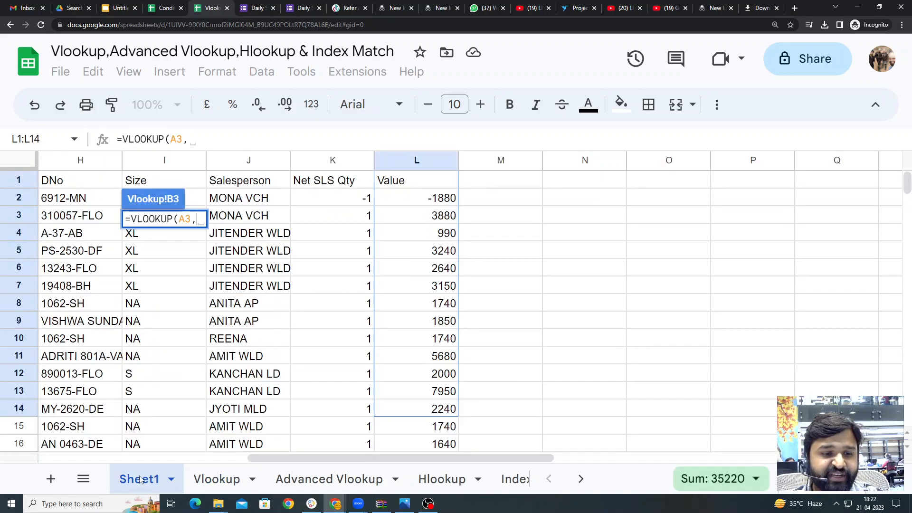
left_click_drag(455, 458, 233, 456)
left_click_drag(176, 159, 849, 254)
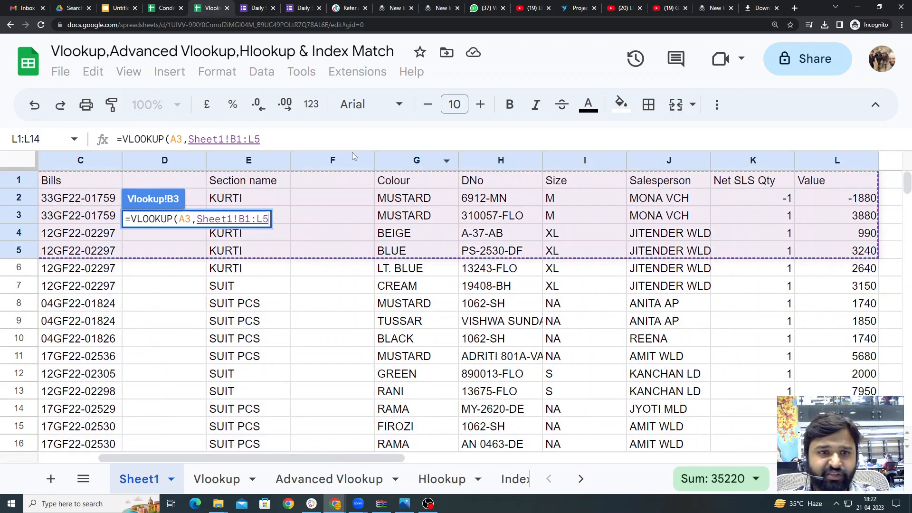
left_click(283, 139)
key("BackSpace")
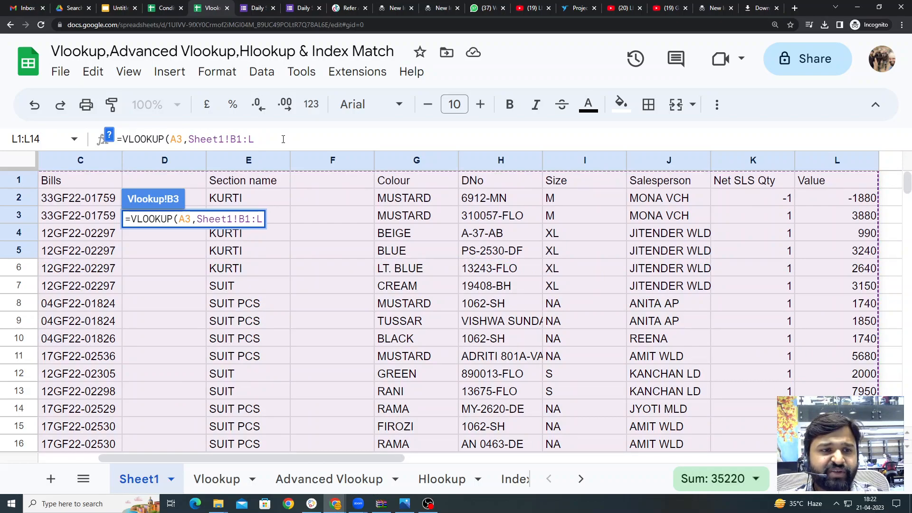
type(",")
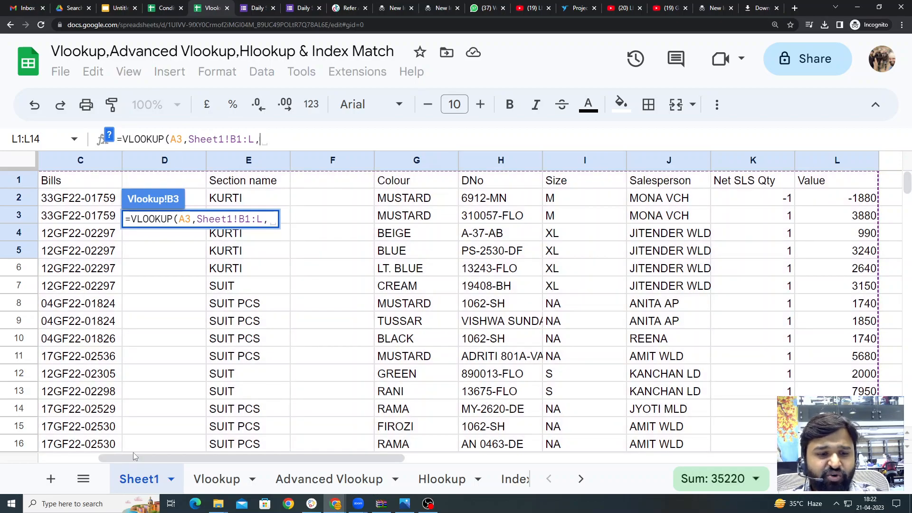
Step: Complete the Section Name formula with column index 4 and exact match 0, giving =VLOOKUP(A3,Sheet1!B1:L,4,0)
left_click_drag(195, 458, 136, 458)
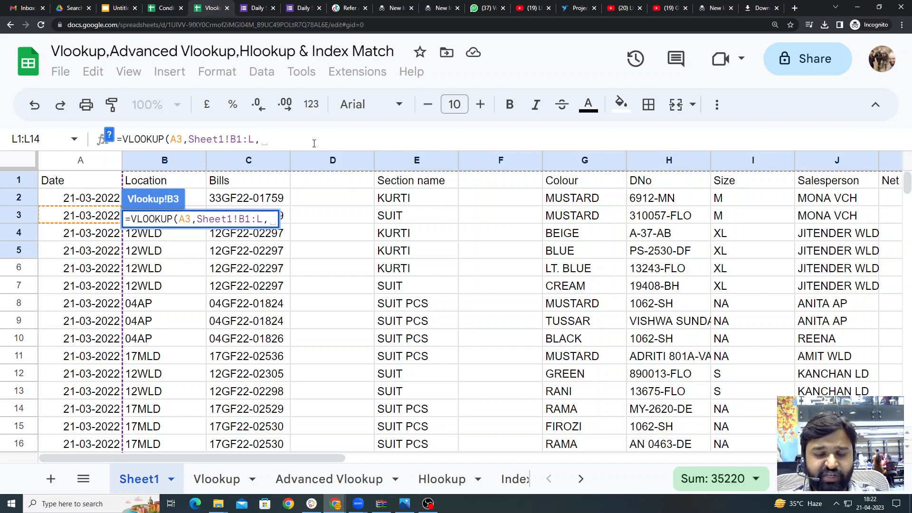
type("4")
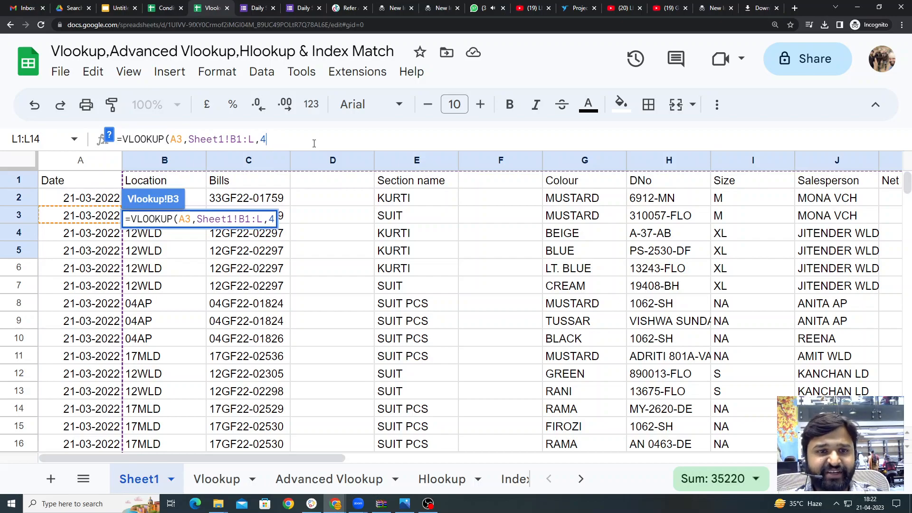
type(",0)")
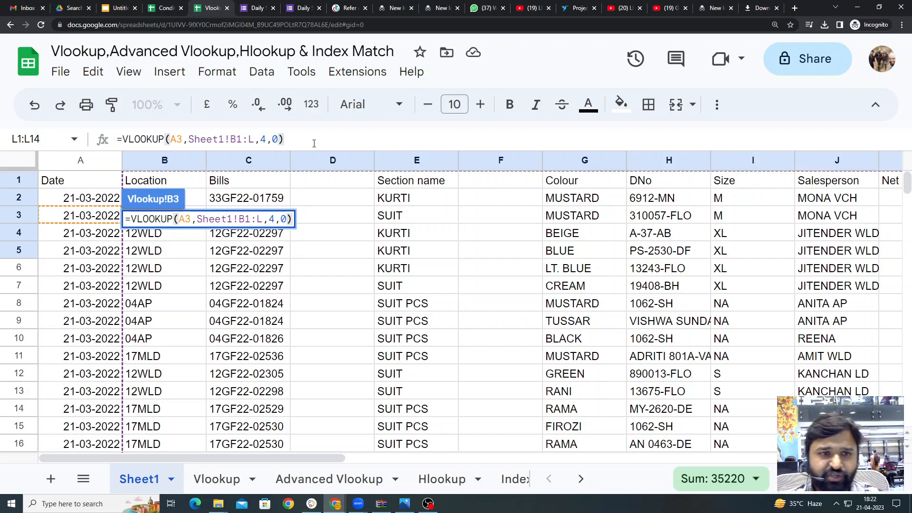
key("Return")
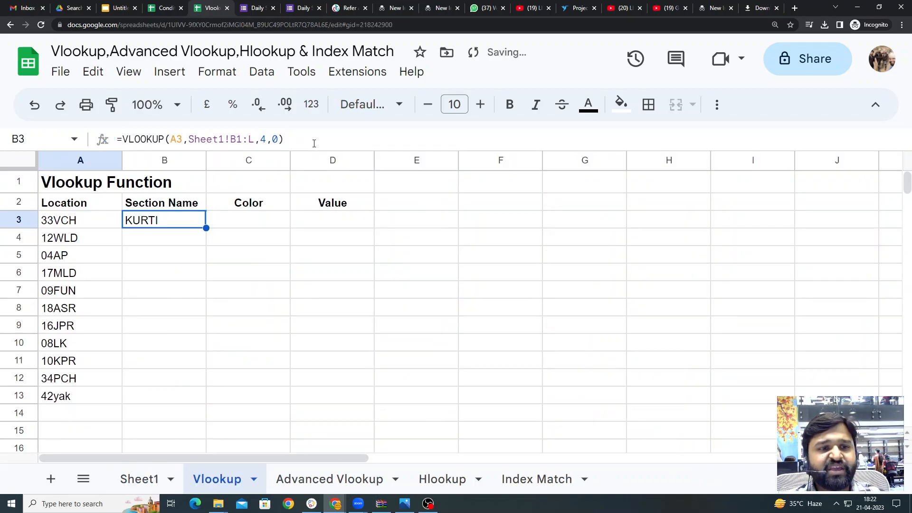
Step: Fill the Section Name formula from B3 down to B13
key("Left")
key("Right")
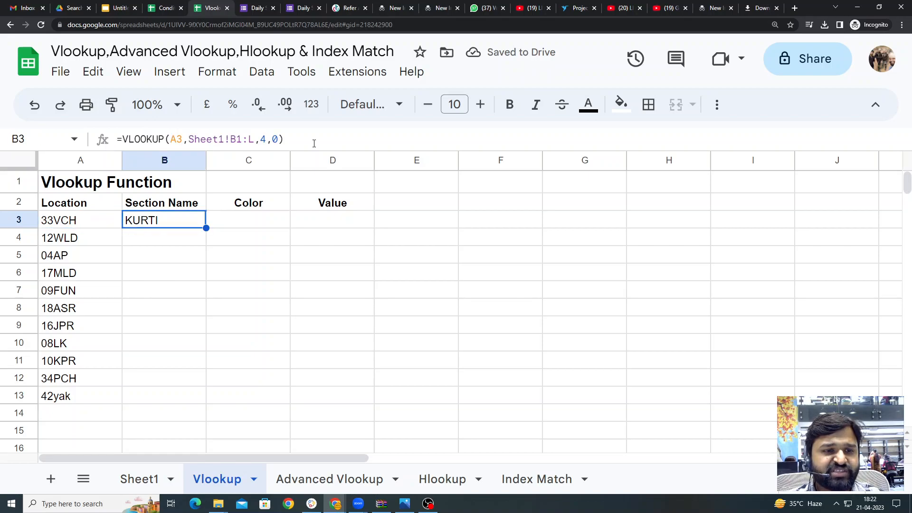
key("shift+Down")
key("shift+Down")
key("shift+Down")
key("shift+Down")
key("shift+Down")
key("shift+Down")
key("shift+Down")
key("shift+Down")
key("shift+Down")
key("shift+Down")
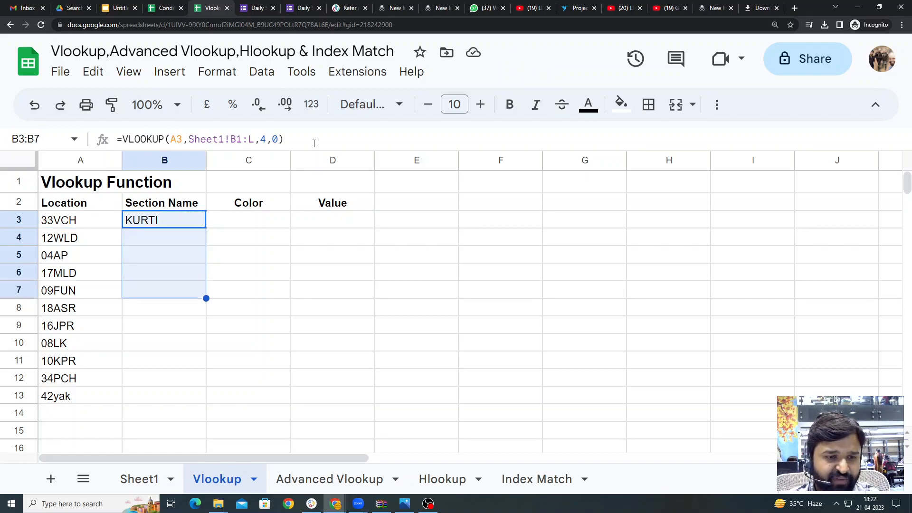
key("ctrl+d")
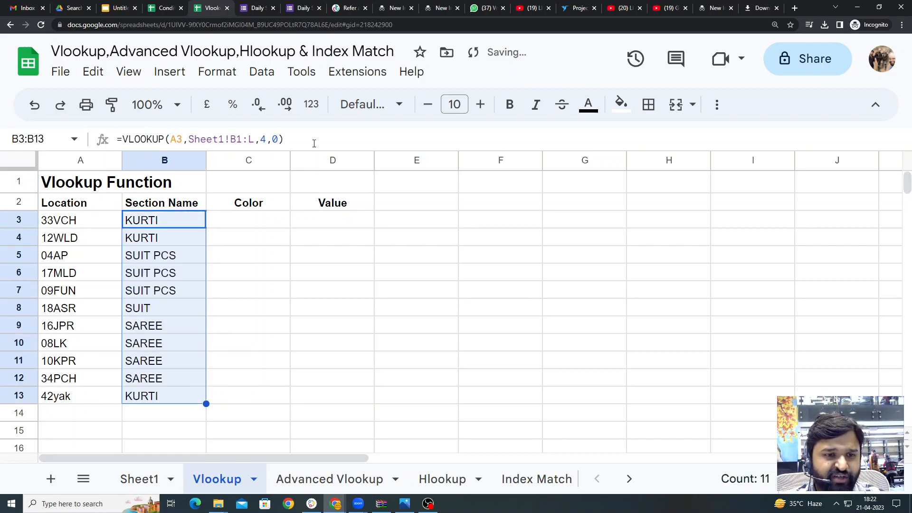
Step: Copy the VLOOKUP formula text from B3 into the first Color cell, C3, keeping its references unchanged
left_click(271, 252)
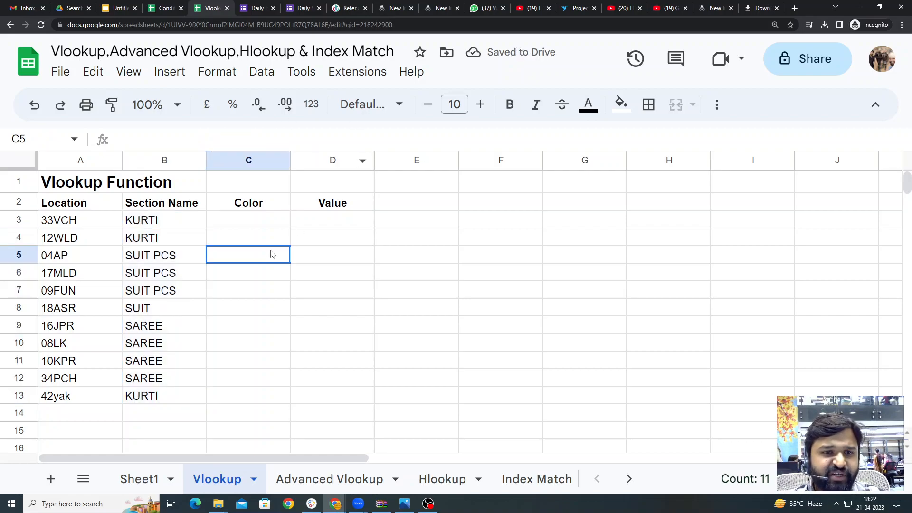
left_click(187, 219)
left_click(245, 208)
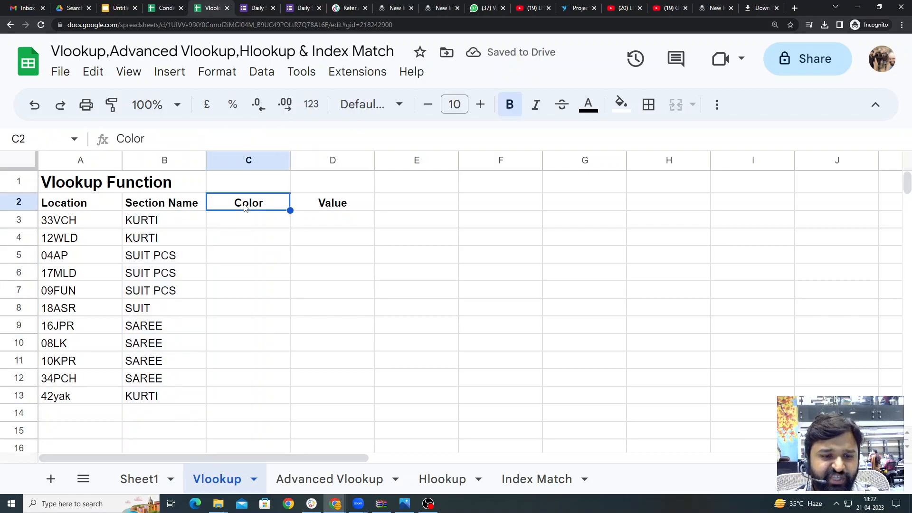
left_click(160, 224)
left_click_drag(284, 138, 82, 159)
key("ctrl+c")
key("Escape")
left_click(229, 219)
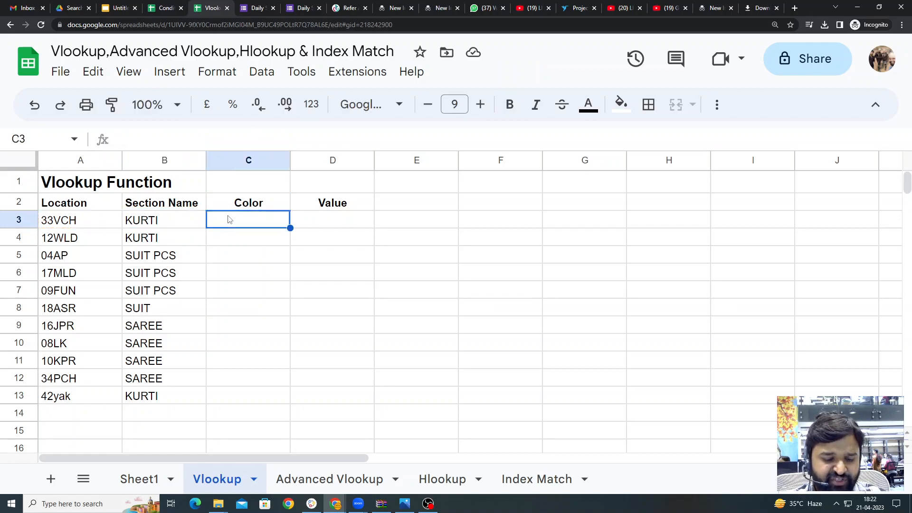
key("ctrl+v")
Step: Count the columns from Location through Colour in Sheet1's header row to determine the Color formula's column index
left_click(266, 139)
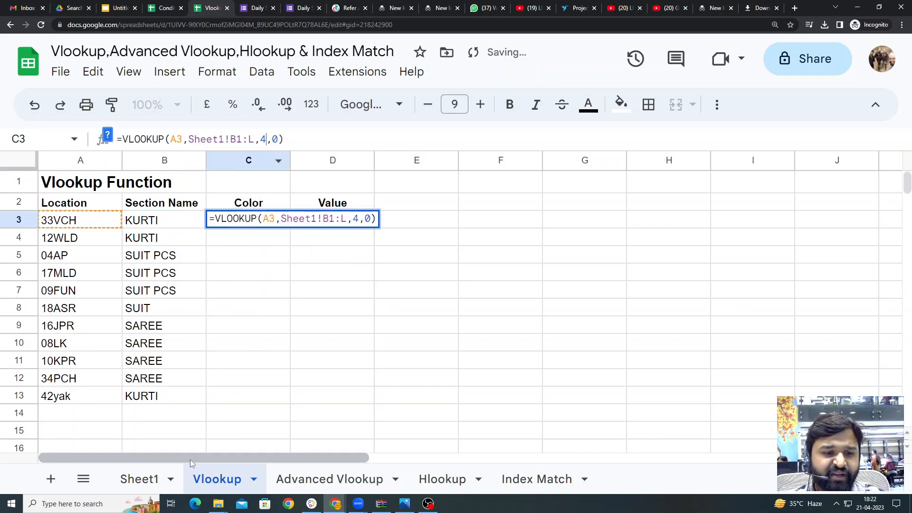
left_click(139, 479)
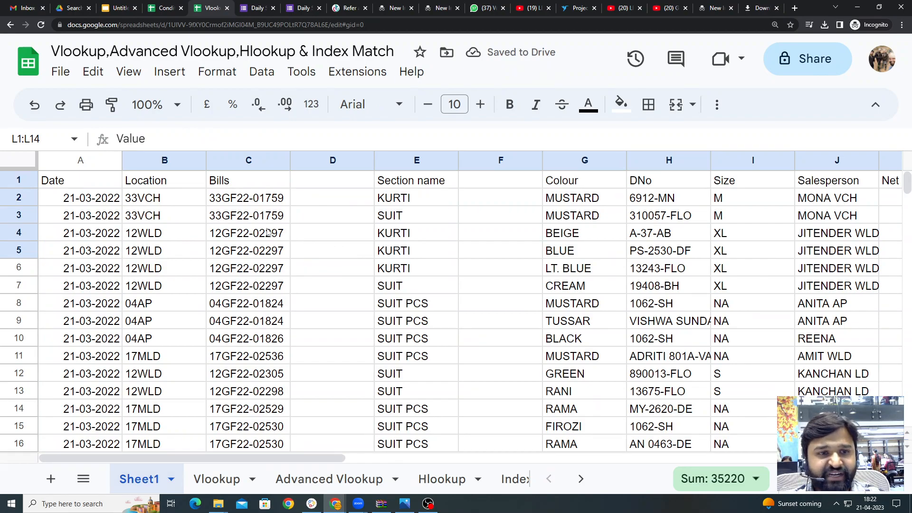
left_click(171, 188)
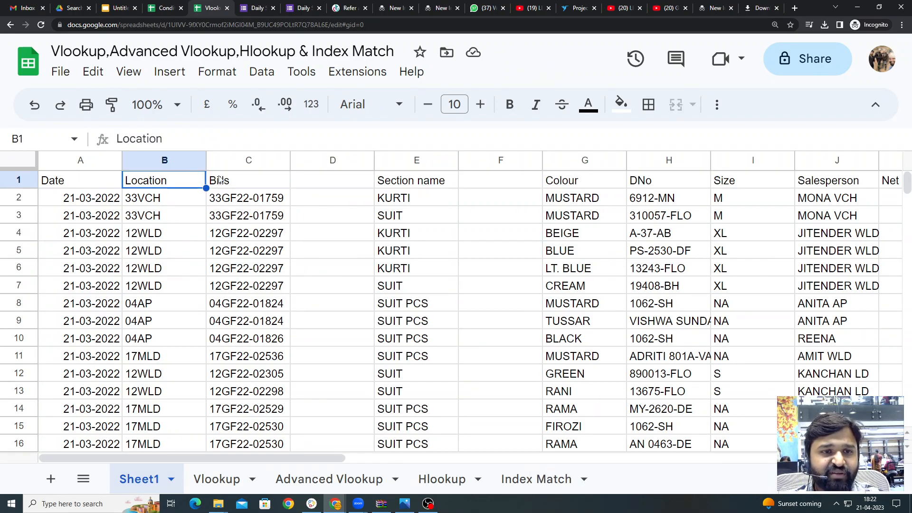
left_click(261, 179)
left_click(322, 179)
left_click(427, 184)
left_click(498, 182)
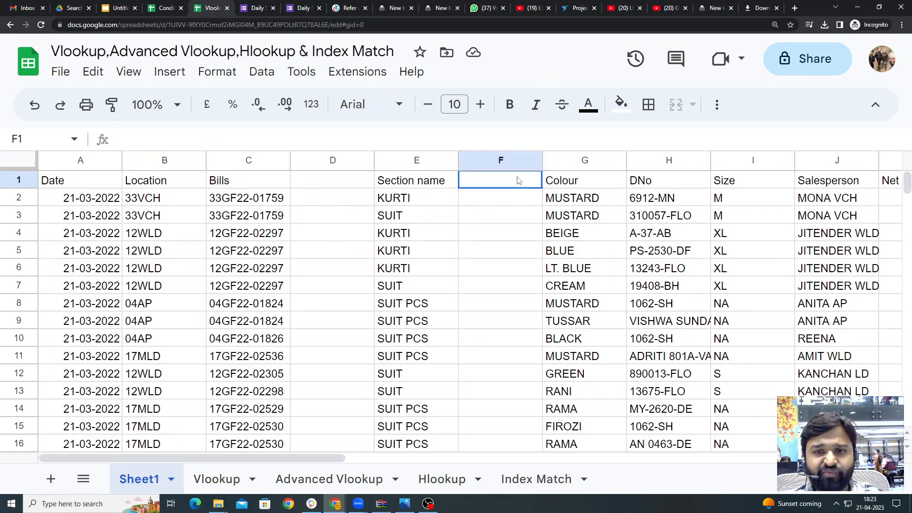
left_click(570, 180)
left_click(217, 479)
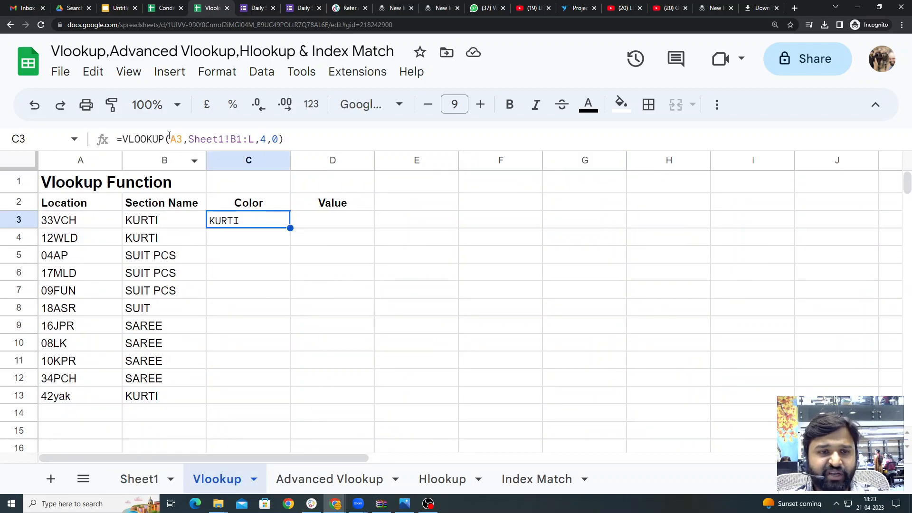
Step: Set the Color formula's column index in C3 to 6 and fill the formula down to C13
left_click(276, 138)
key("BackSpace")
type("6")
key("Return")
key("Up")
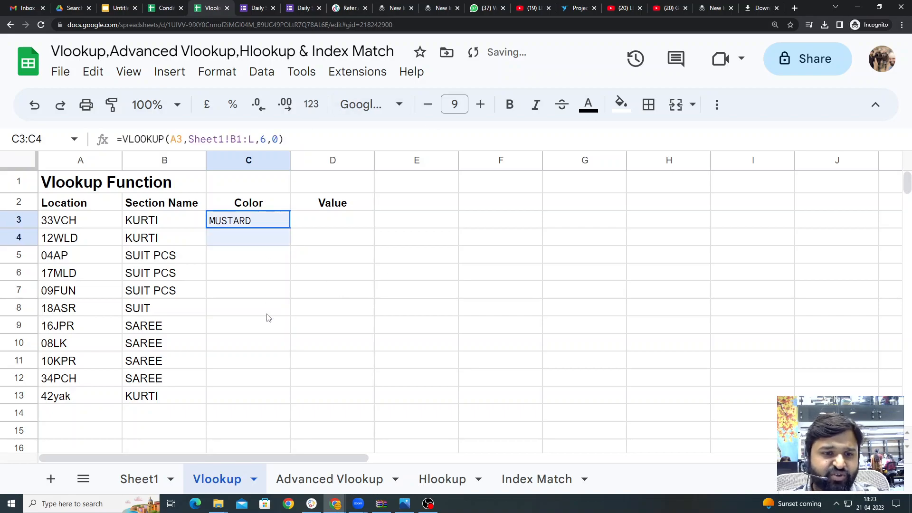
left_click(265, 401, "shift")
key("ctrl+d")
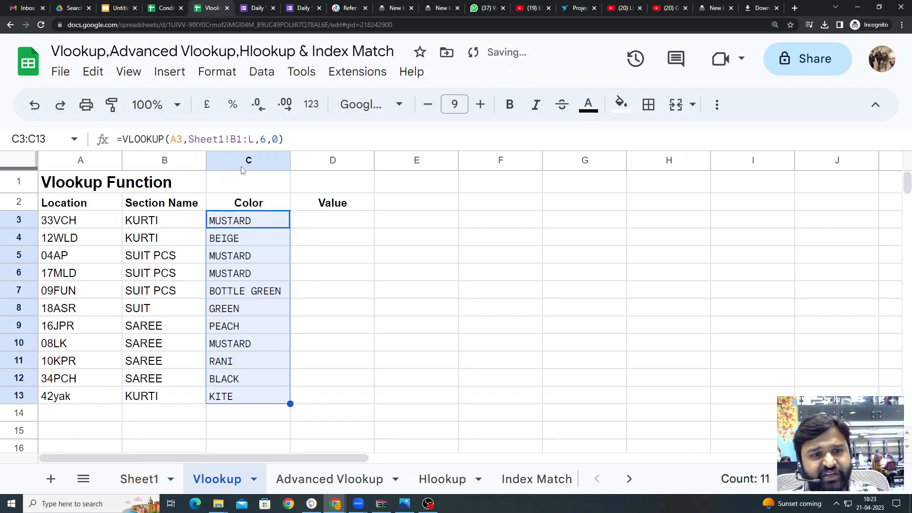
Step: Copy the VLOOKUP formula text from C3 into the first Value cell, D3, keeping its references unchanged
left_click(283, 139)
left_click_drag(284, 139, 116, 139)
key("ctrl+c")
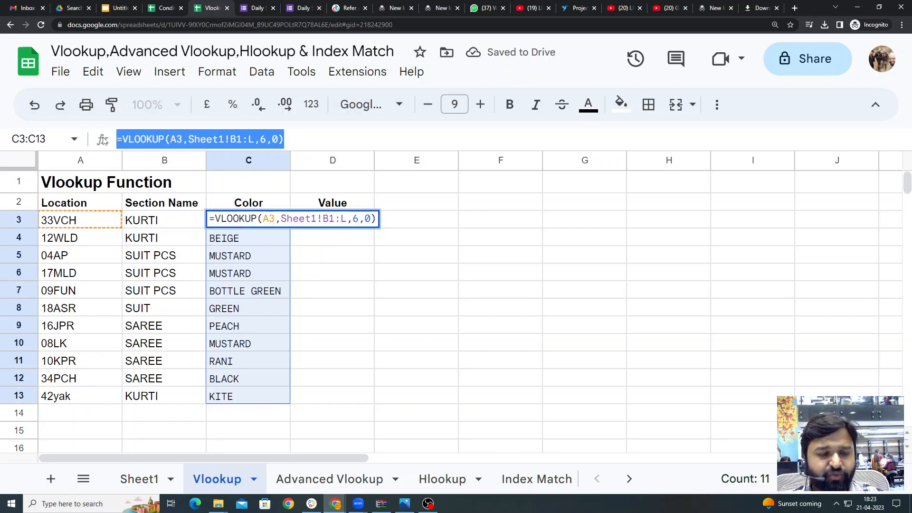
key("Escape")
left_click(334, 223)
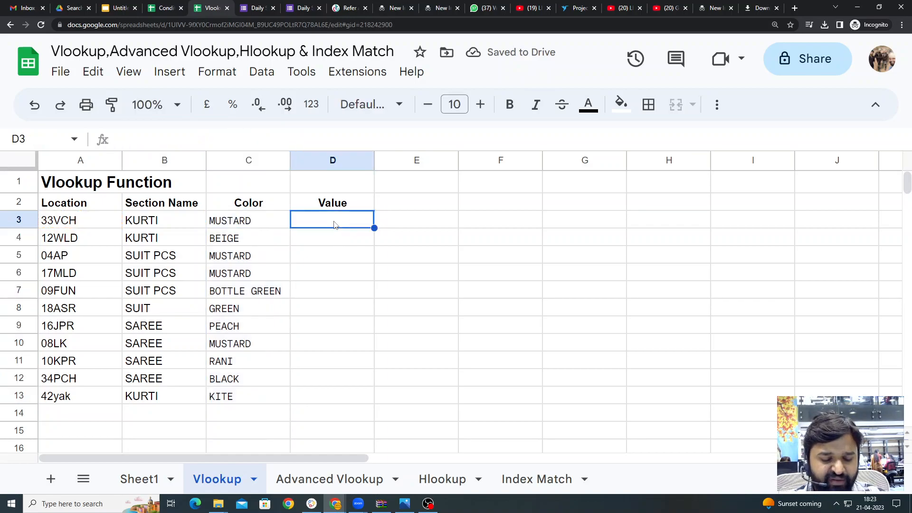
key("ctrl+v")
left_click(308, 136)
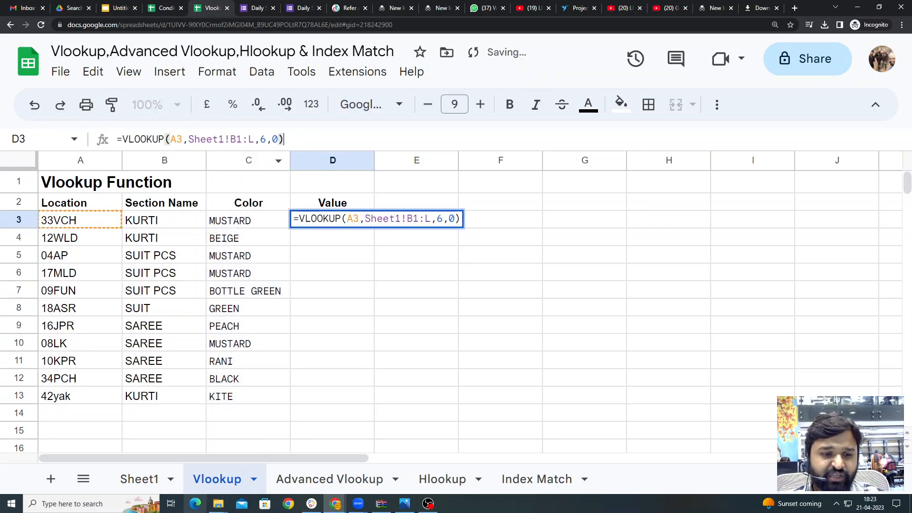
Step: Count the columns from Location through Value in Sheet1 to determine the Value formula's column index
left_click(140, 479)
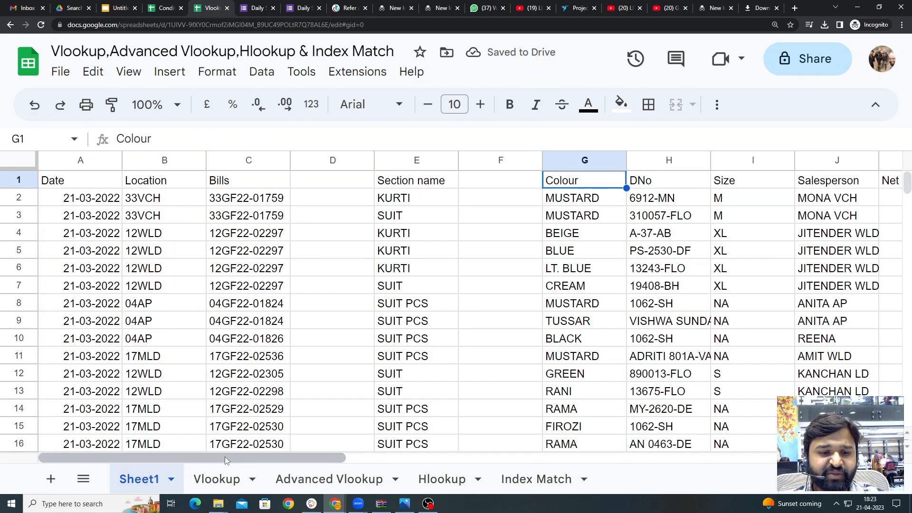
left_click(177, 163)
left_click(178, 250)
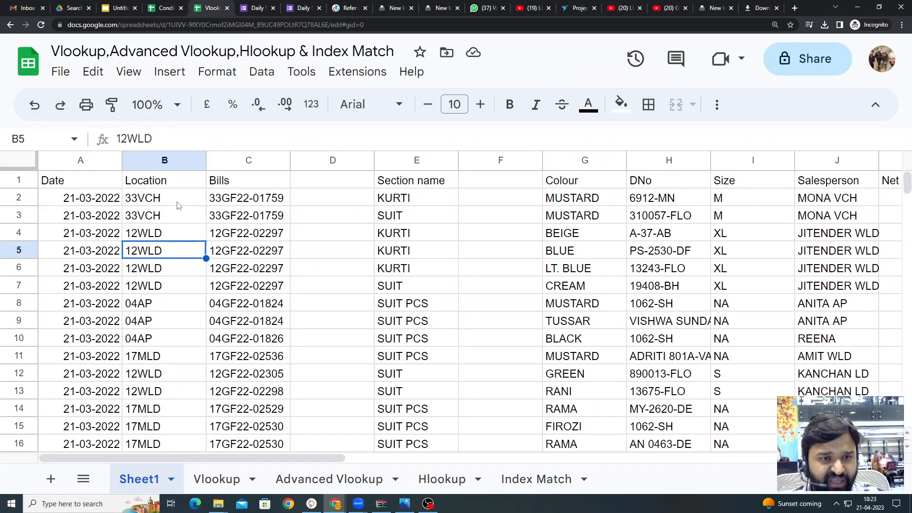
left_click(178, 201)
left_click(241, 200)
left_click(361, 198)
left_click(438, 202)
left_click(496, 202)
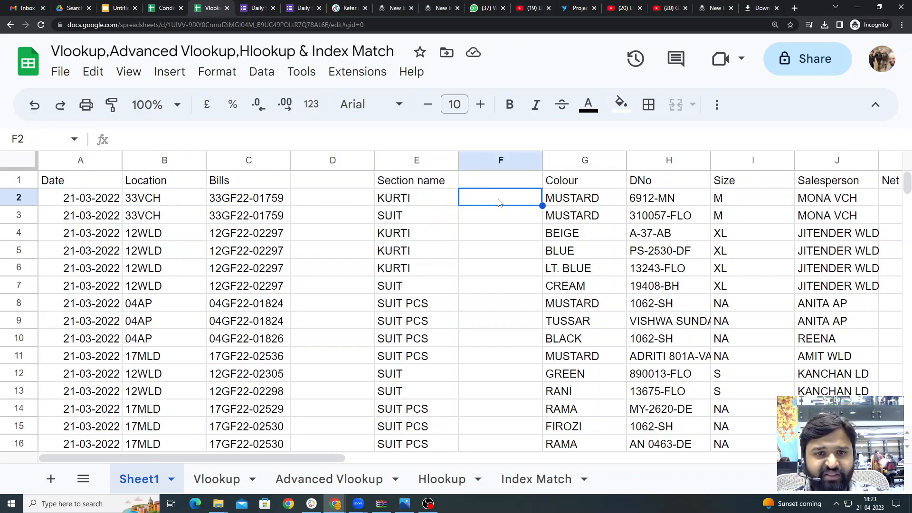
left_click(601, 202)
left_click(674, 203)
left_click(750, 203)
left_click(813, 200)
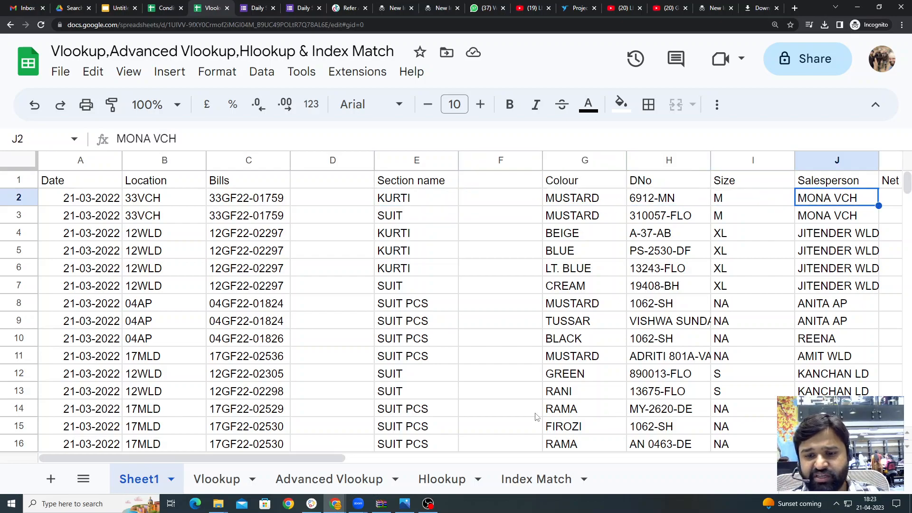
left_click_drag(323, 459, 428, 458)
left_click(680, 206)
left_click(773, 204)
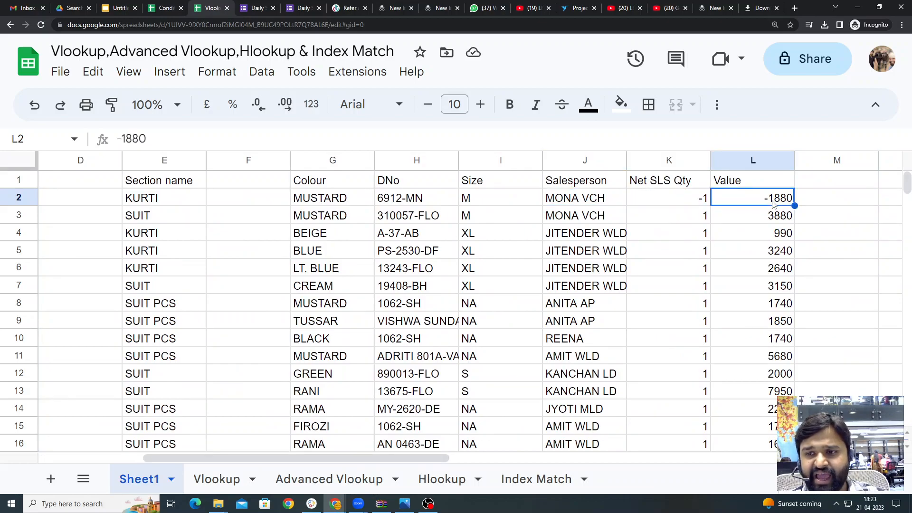
Step: Set the Value formula's column index in D3 to 11, giving =VLOOKUP(A3,Sheet1!B1:L,11,0)
left_click(213, 480)
left_click(267, 140)
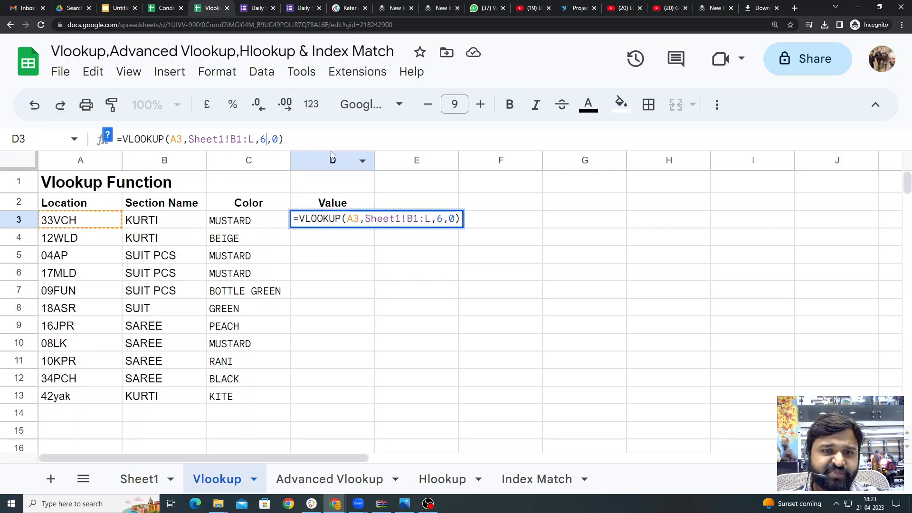
key("BackSpace")
type("11")
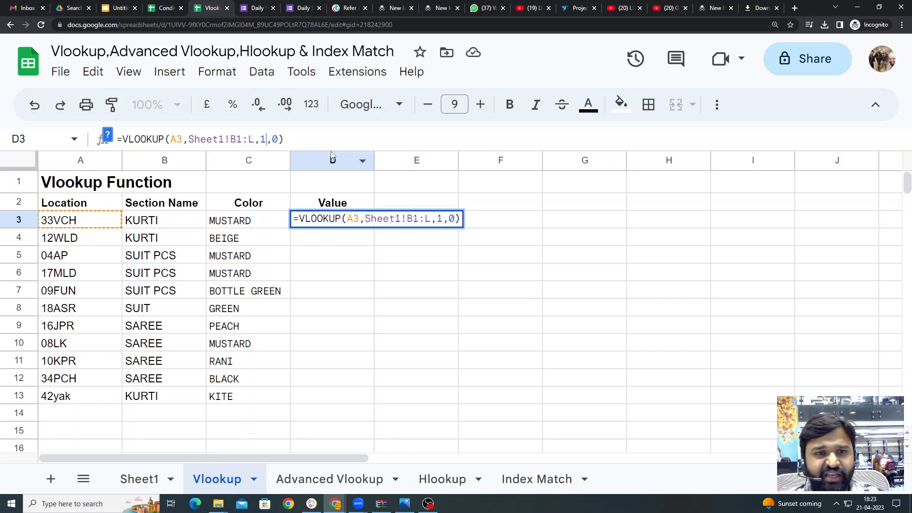
key("Return")
Step: Fill the Value formula from D3 down to D13
key("Up")
key("shift+Down")
key("shift+Down")
key("shift+Down")
key("shift+Down")
key("shift+Down")
key("shift+Down")
key("shift+Down")
key("shift+Down")
key("shift+Down")
key("shift+Down")
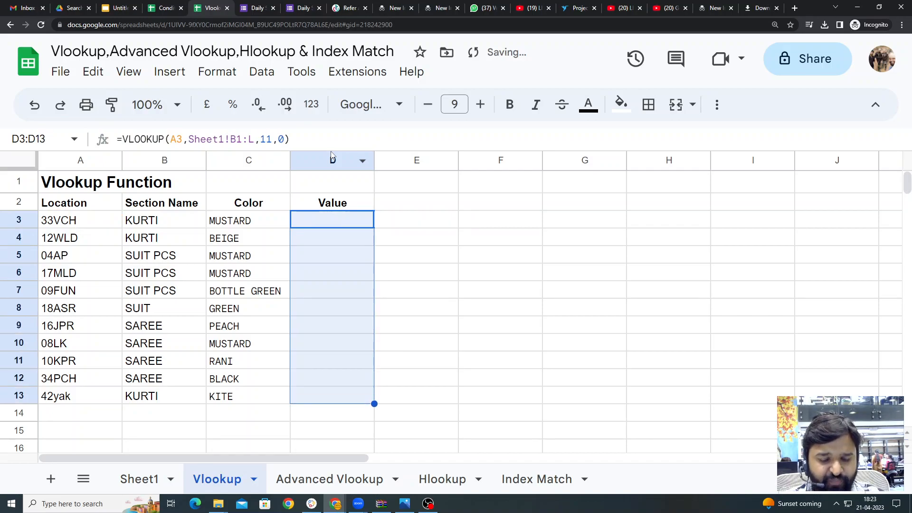
key("ctrl+d")
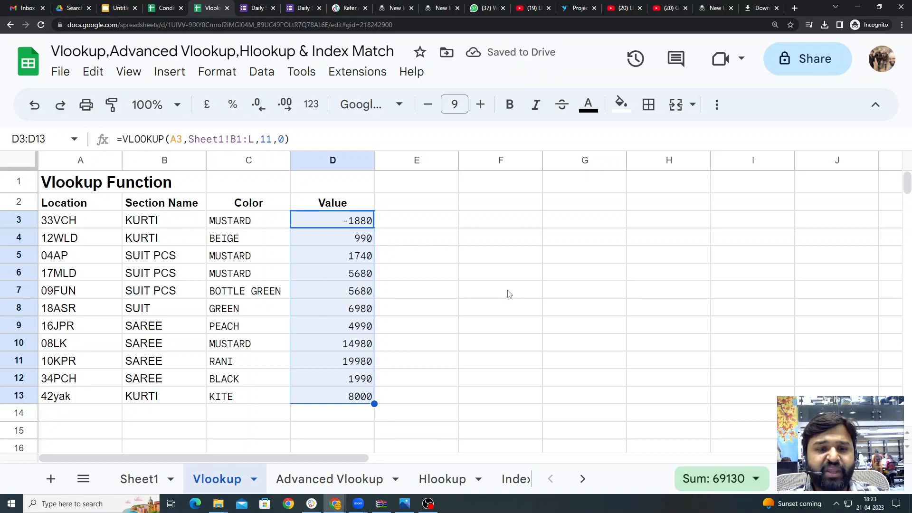
Step: Delete the empty column D between Bills and Section name in Sheet1
left_click(467, 301)
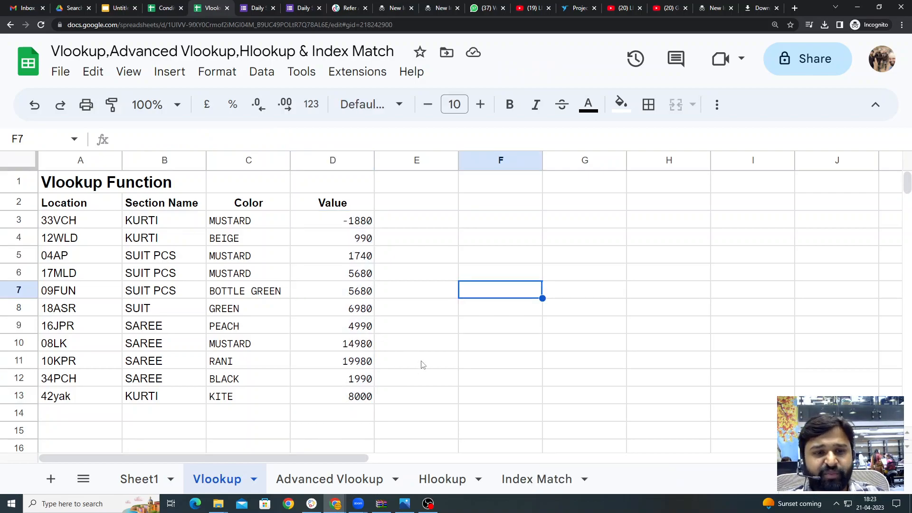
left_click(135, 484)
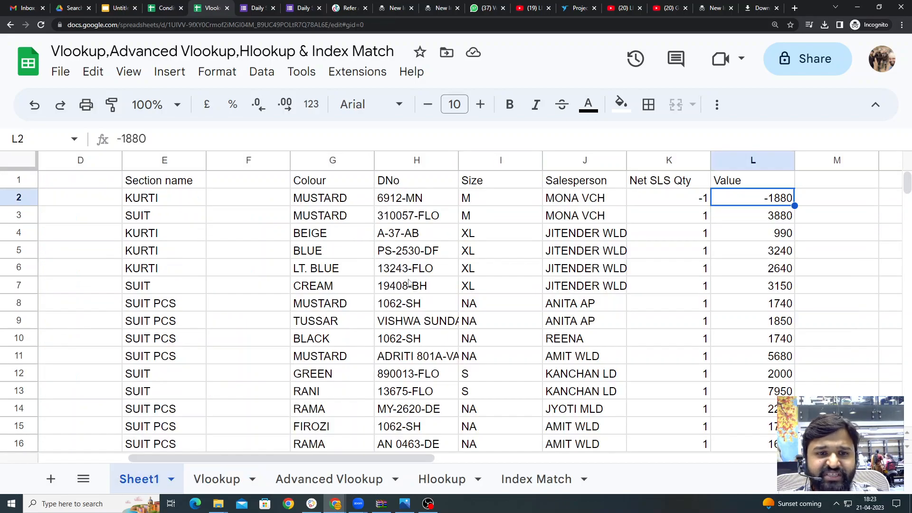
left_click_drag(321, 459, 192, 461)
left_click_drag(338, 249, 339, 232)
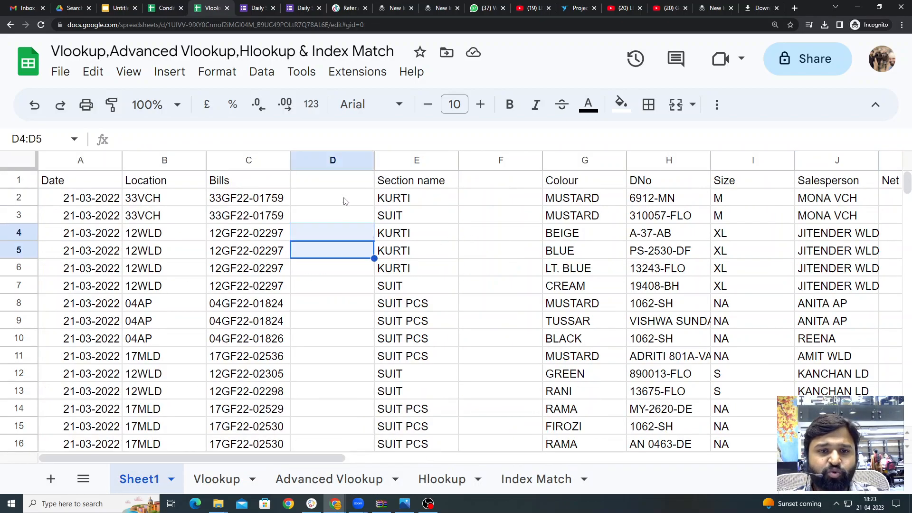
left_click(334, 160)
left_click(490, 309)
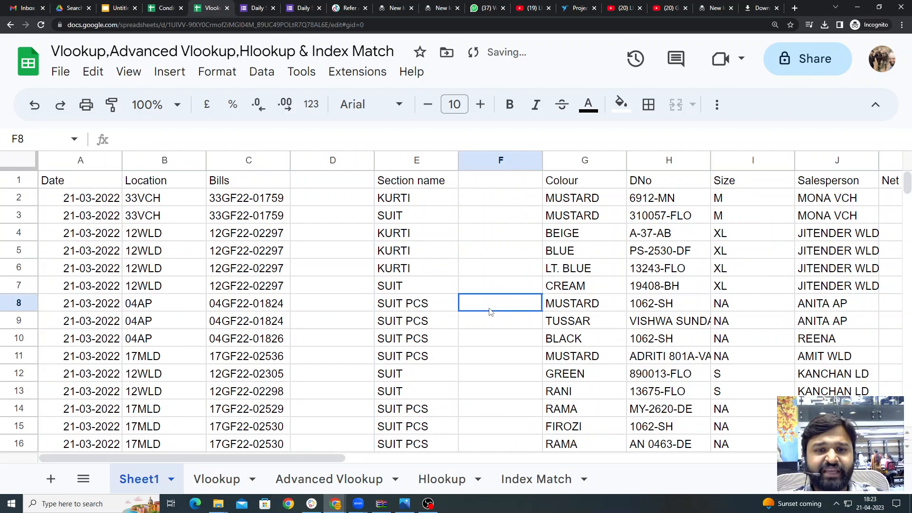
left_click(331, 160)
right_click(331, 160)
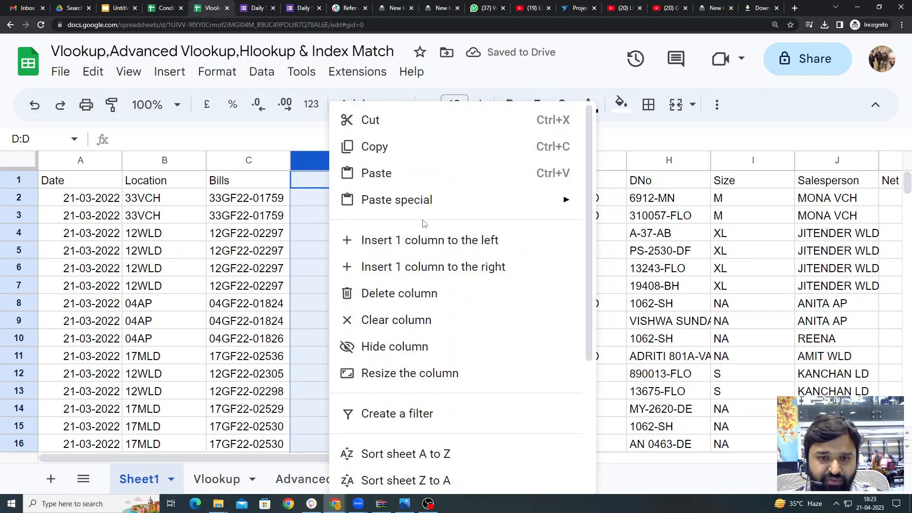
left_click(390, 294)
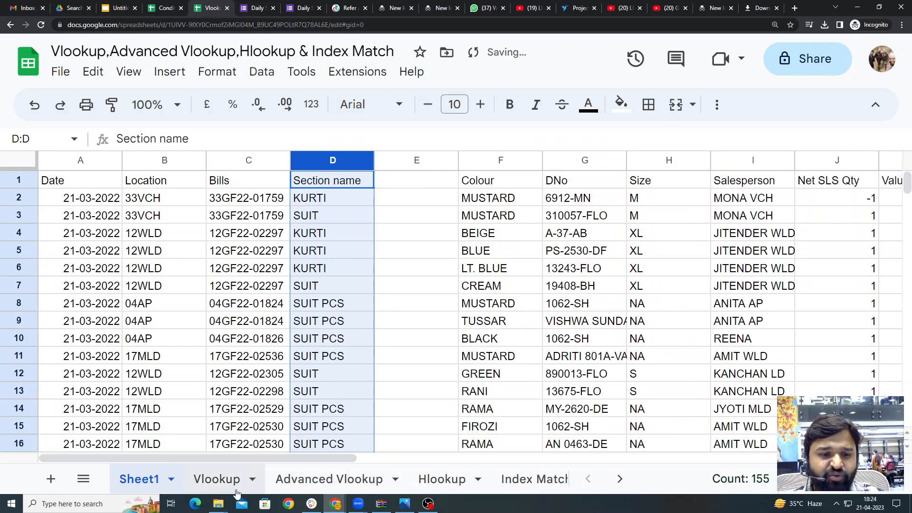
Step: Examine how the Section Name, Color and Value formulas on the Vlookup sheet respond to the column deletion in Sheet1
left_click(234, 488)
left_click(426, 271)
left_click_drag(346, 219, 322, 401)
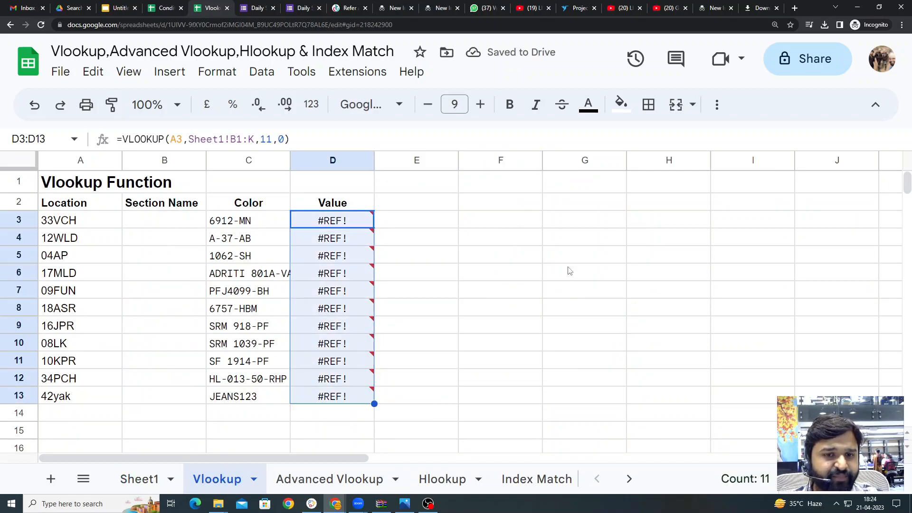
left_click(569, 271)
left_click(166, 219)
left_click(152, 348)
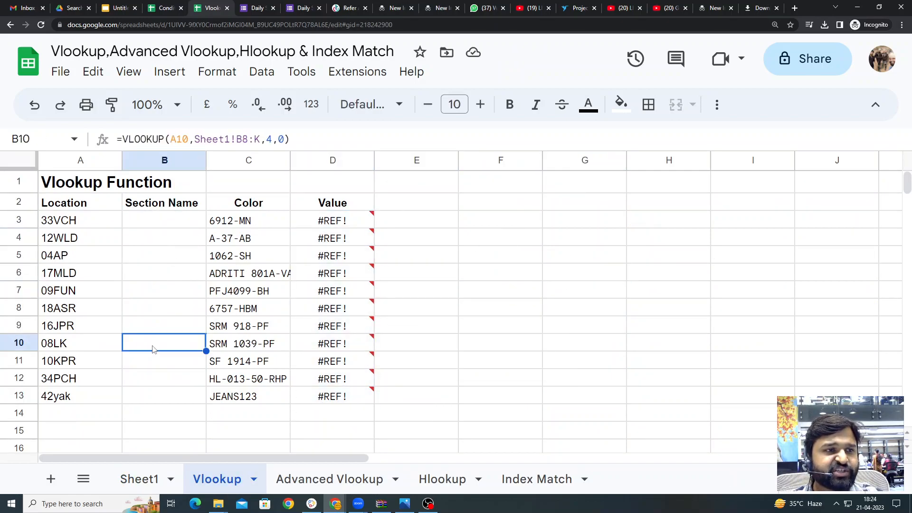
left_click(163, 223)
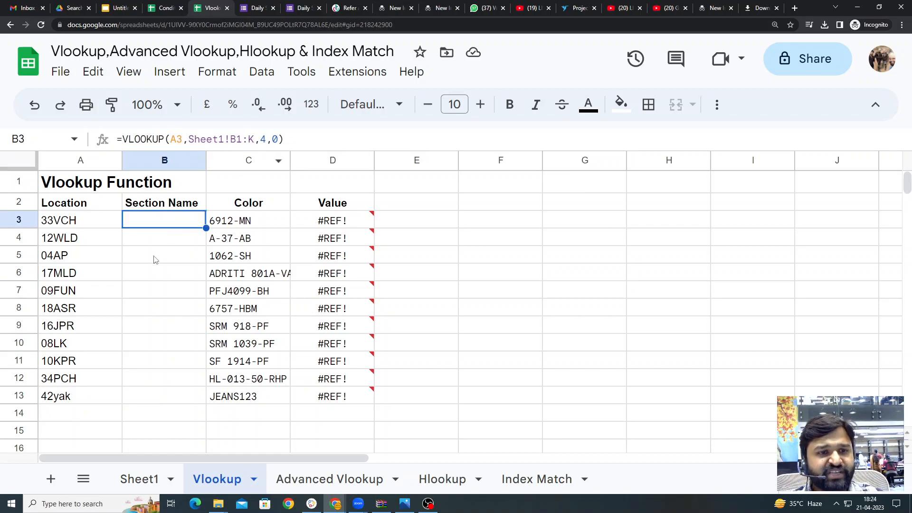
left_click(155, 353, "shift")
left_click(525, 238)
Step: Try inserting a blank column after the empty column E in Sheet1, and undo the insertion
left_click(161, 487)
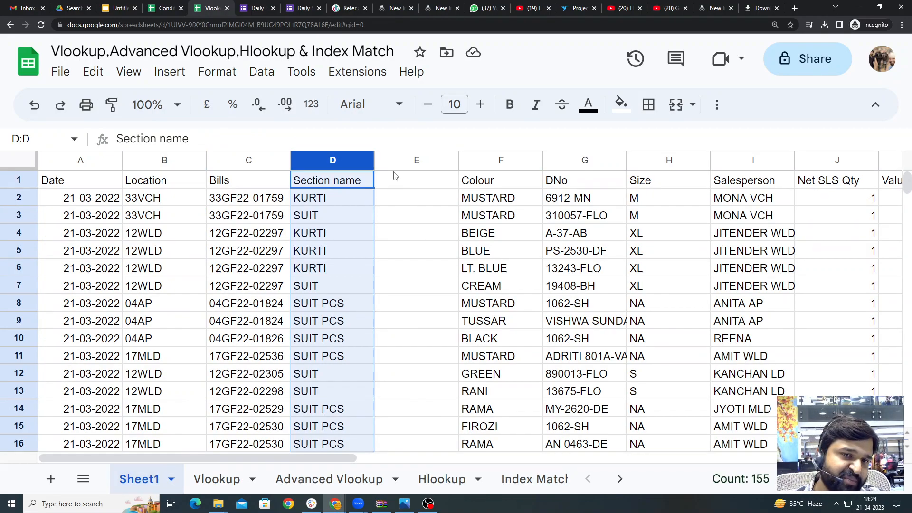
left_click(393, 237)
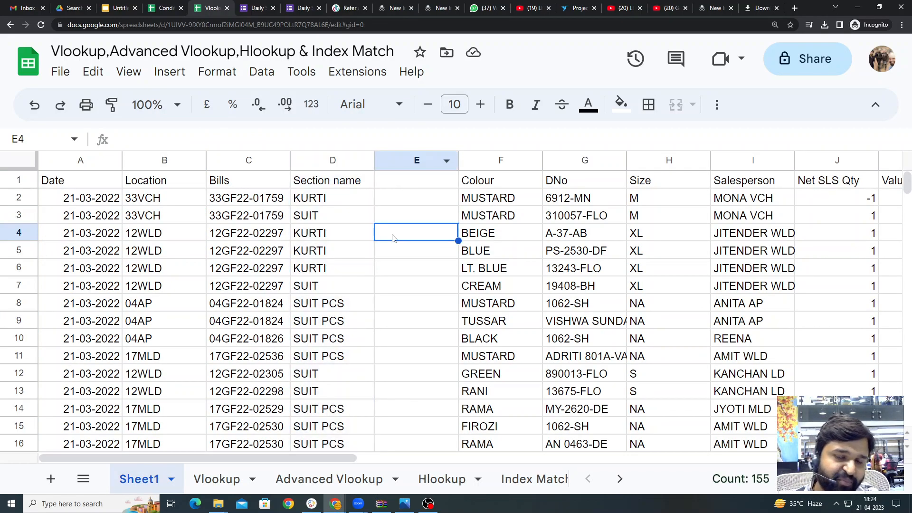
left_click(443, 162)
right_click(418, 159)
left_click(501, 270)
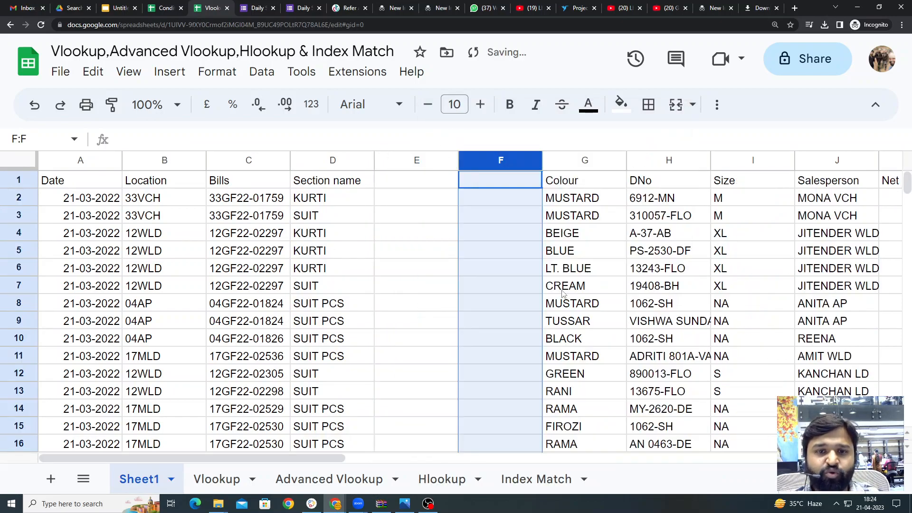
key("ctrl+z")
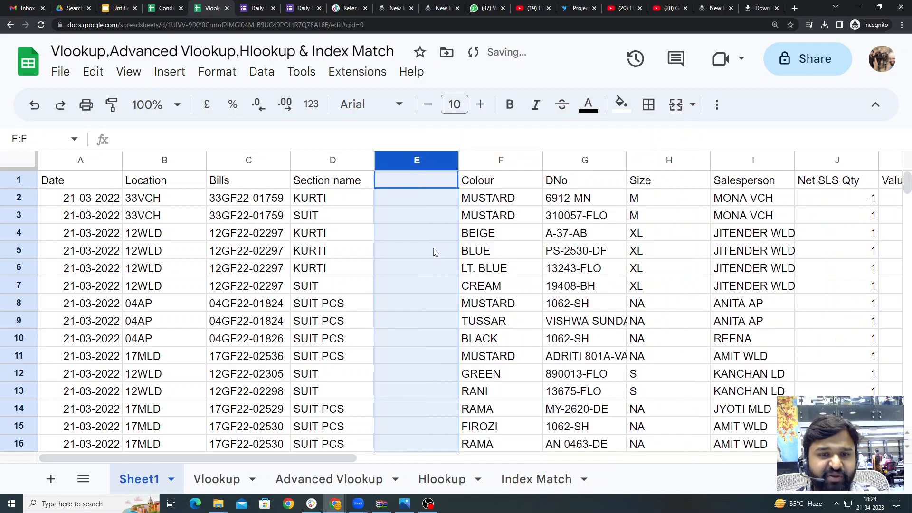
Step: Insert a blank column directly after the Section name column in Sheet1
left_click(323, 162)
right_click(325, 161)
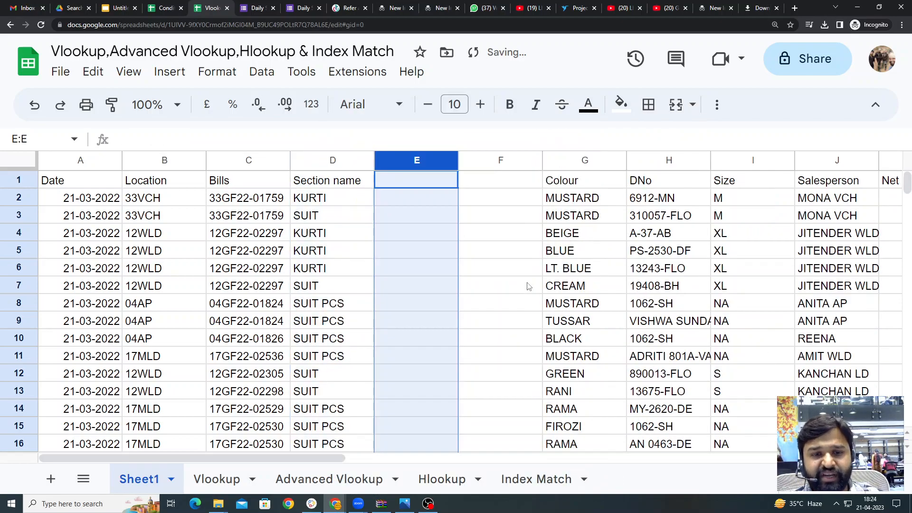
Step: Examine the VLOOKUP and MATCH formula in the first Section Name cell, B3, of the Advanced Vlookup sheet
left_click(332, 480)
left_click(483, 278)
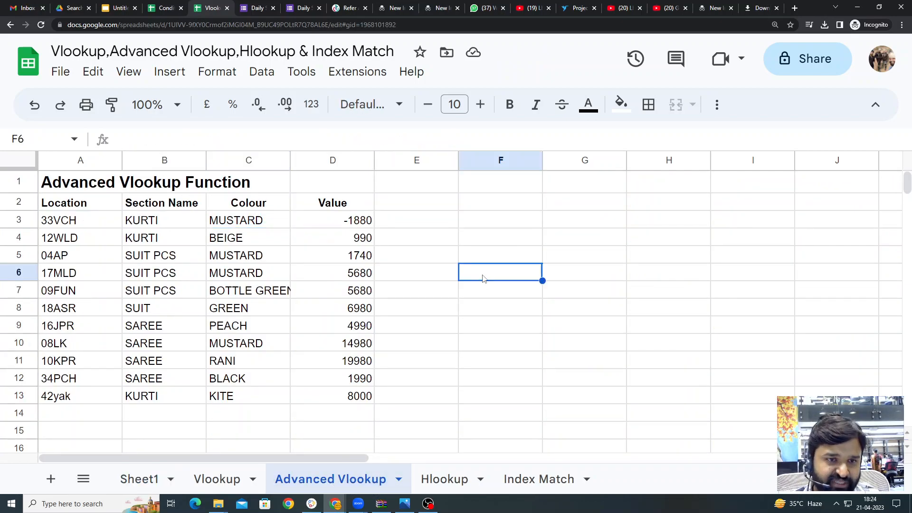
left_click(189, 220)
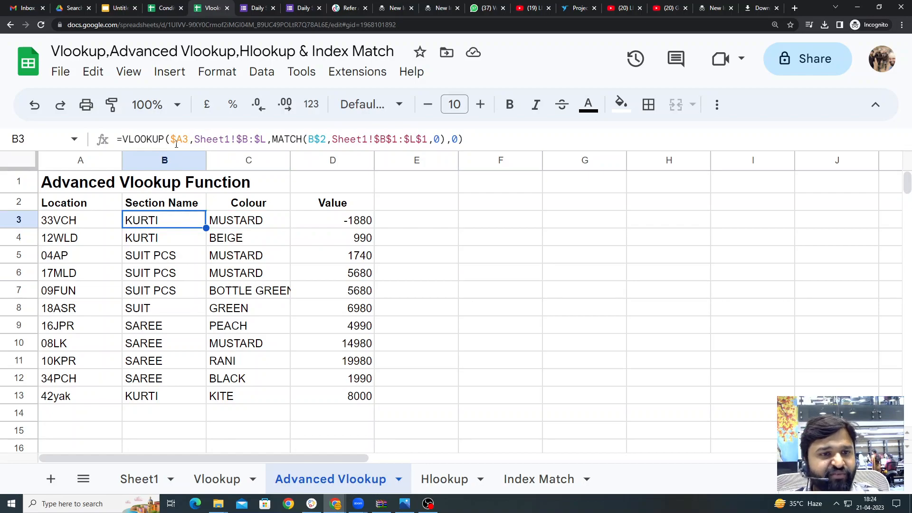
Step: Examine the table range and MATCH argument of the VLOOKUP formula in B3 against the Section Name, Colour and Value headers
left_click_drag(170, 139, 267, 142)
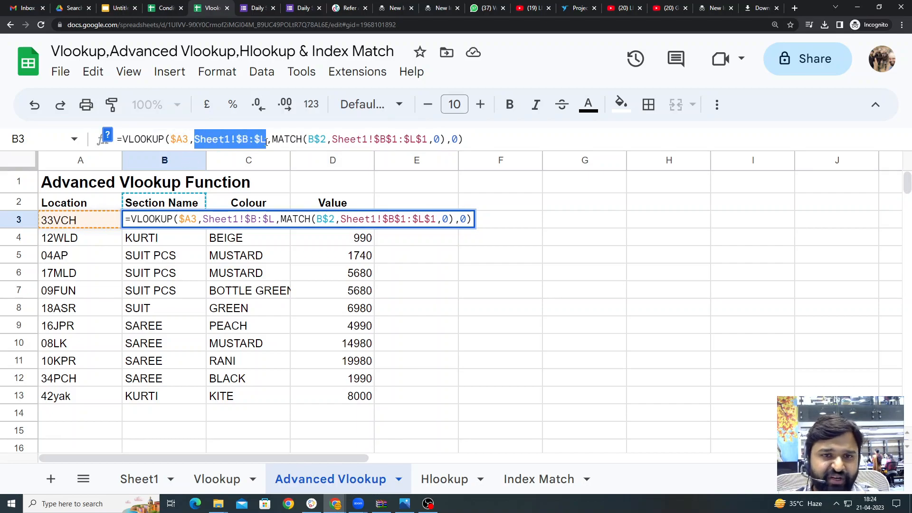
left_click(274, 140)
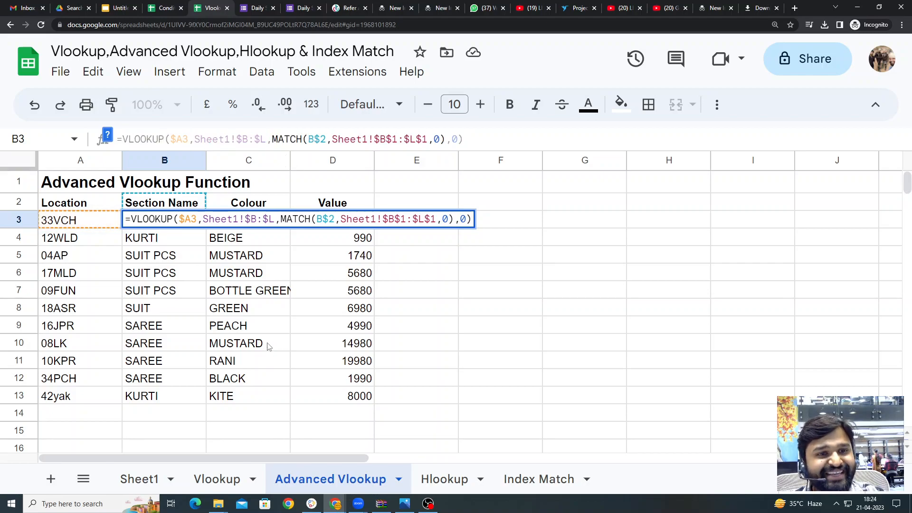
left_click_drag(275, 139, 456, 139)
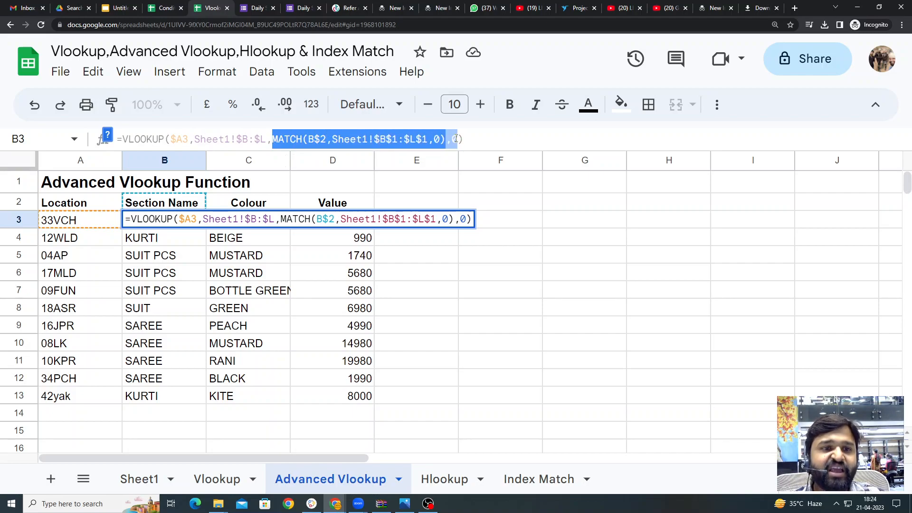
left_click(158, 204)
key("shift+Right")
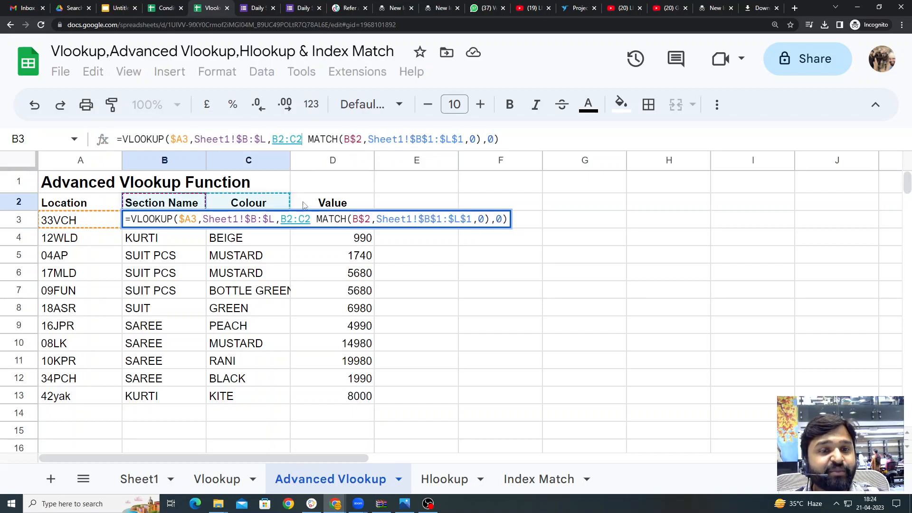
key("shift+Right")
key("shift+Left")
key("shift+Left")
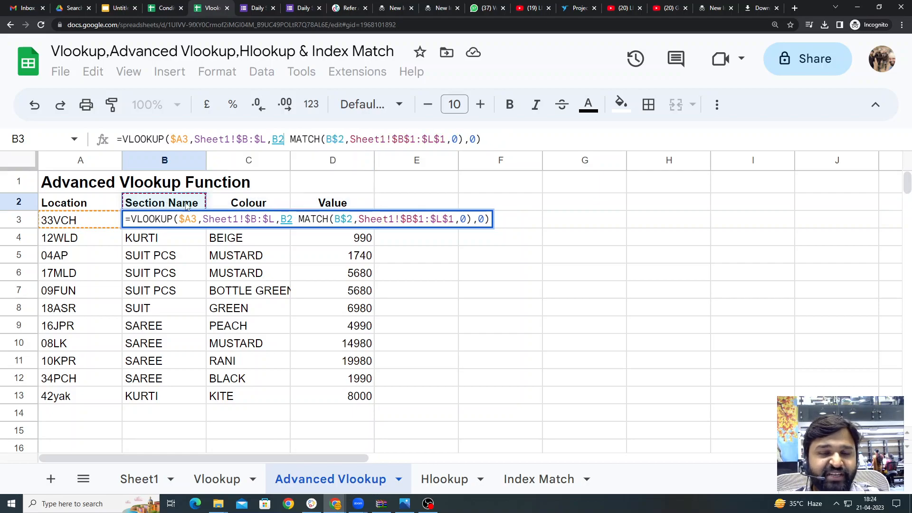
key("Right")
key("Right")
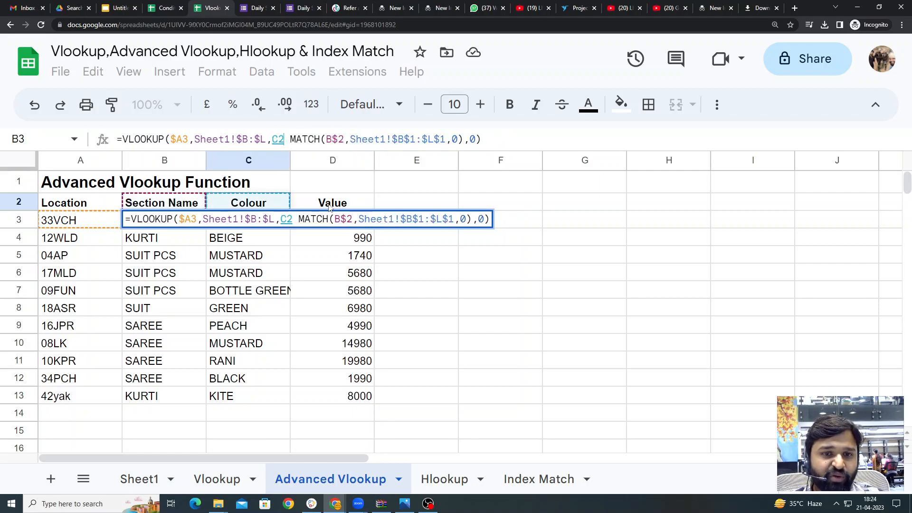
Step: Check Sheet1's header row and empty column E against the MATCH lookup, and discard the pending edit of B3 on Advanced Vlookup
left_click(139, 479)
left_click_drag(72, 180, 658, 181)
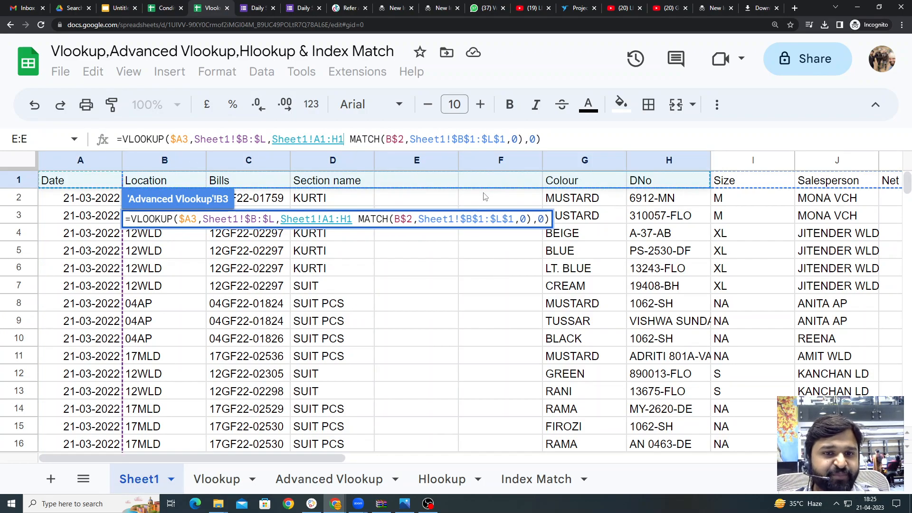
left_click(426, 162)
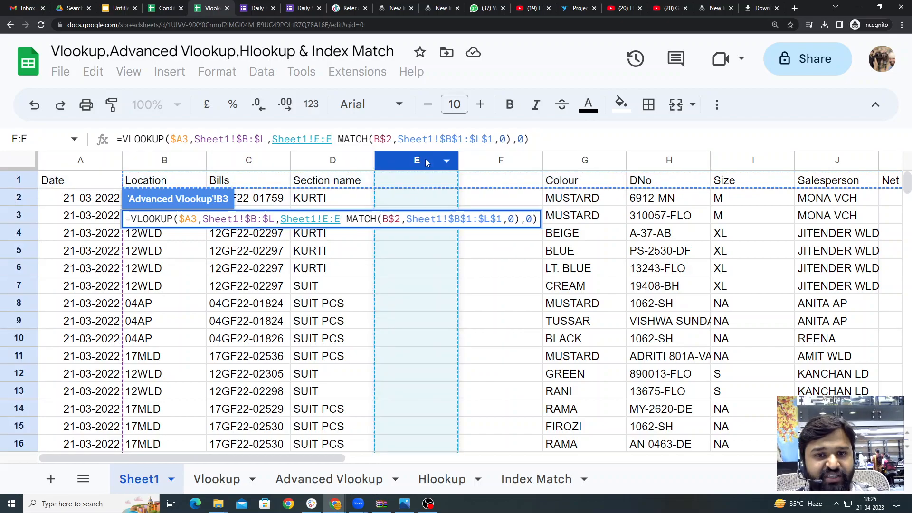
left_click(309, 479)
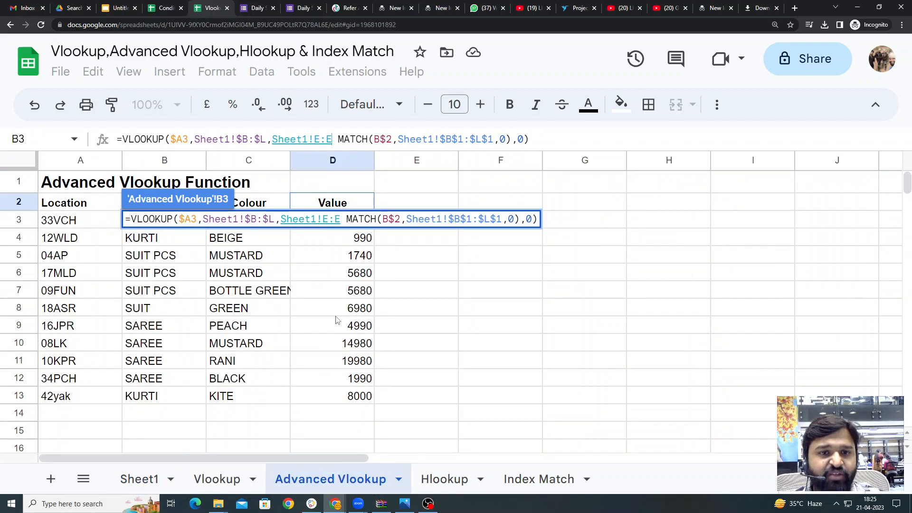
key("Escape")
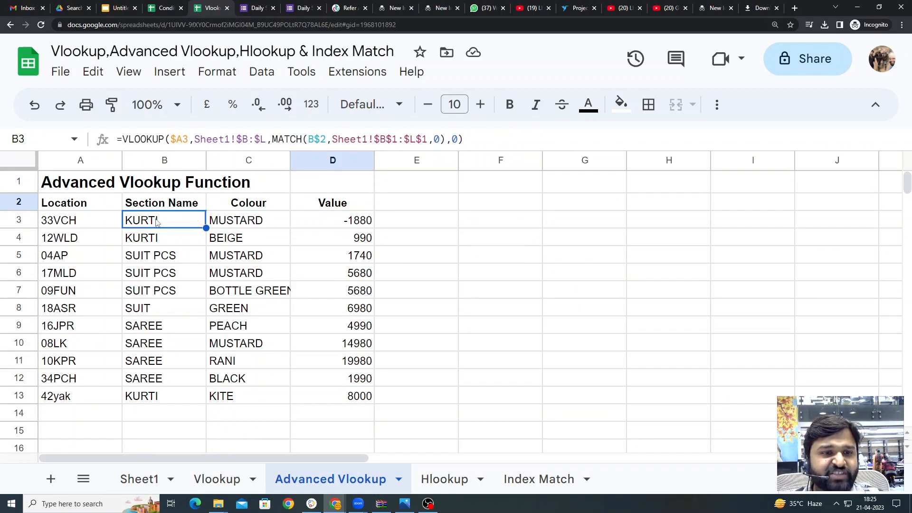
left_click(105, 236)
left_click(176, 219)
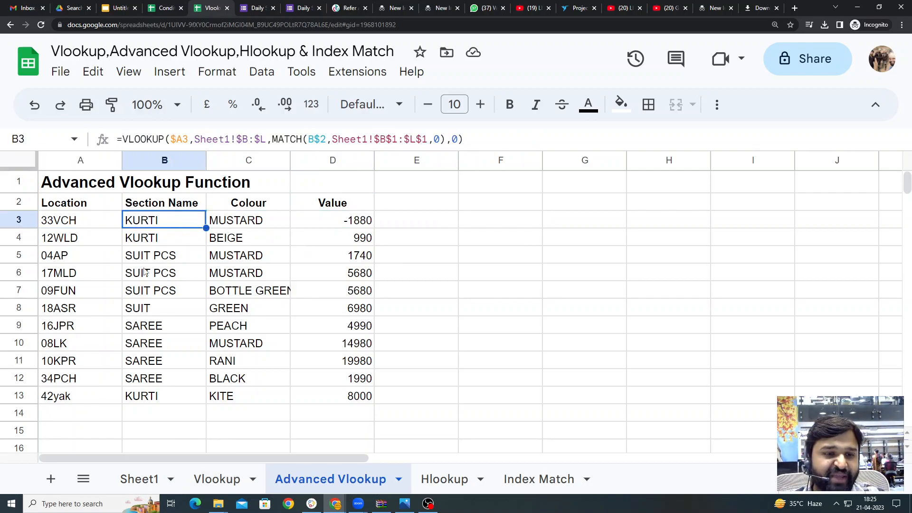
Step: Insert one blank column before the Section name column and another before the Bills column in Sheet1
left_click(141, 479)
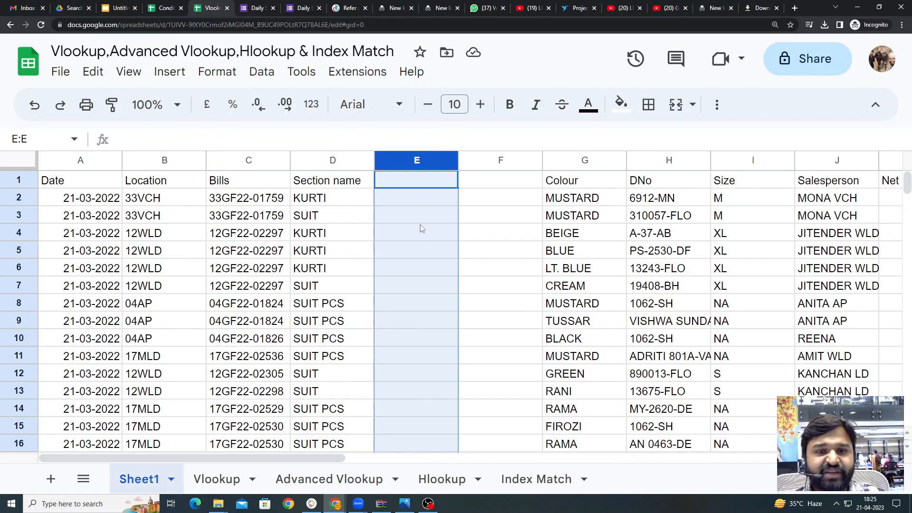
left_click(312, 157)
right_click(312, 152)
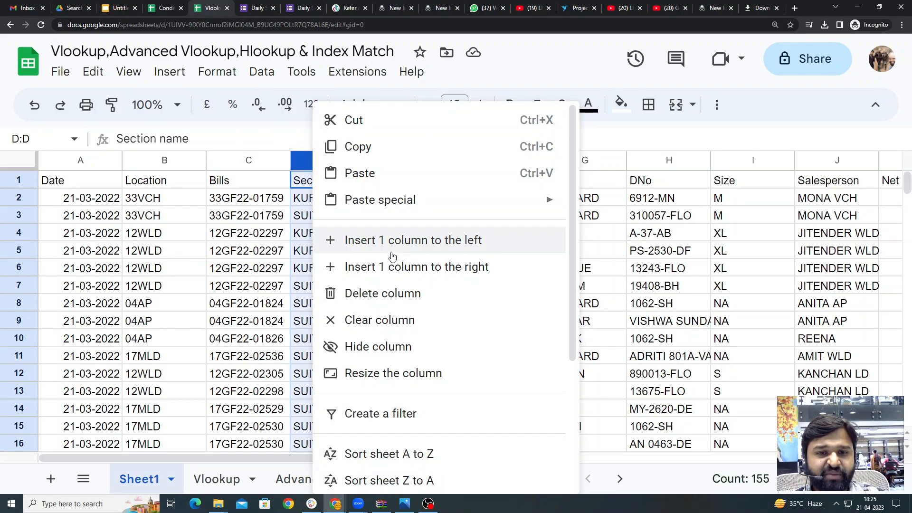
left_click(370, 240)
right_click(240, 162)
left_click(318, 242)
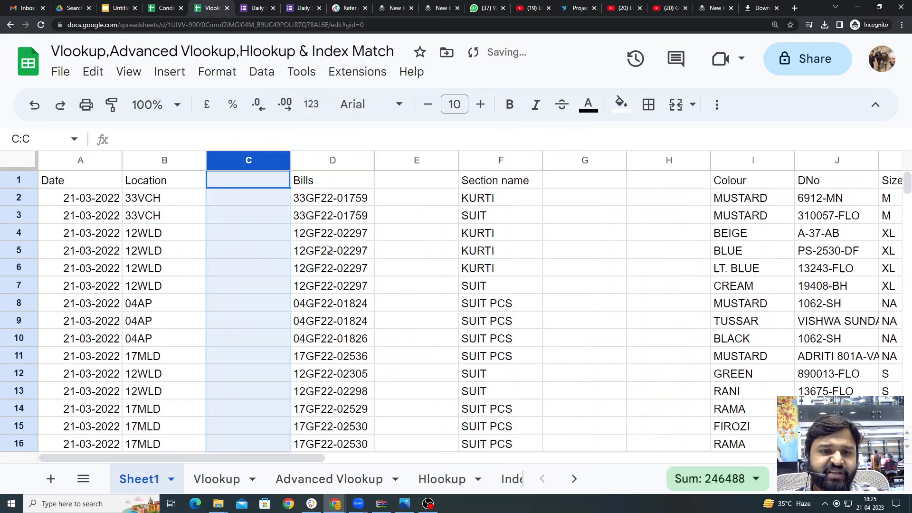
Step: Compare the Section Name, Colour and Value results on the Advanced Vlookup sheet with those on the Vlookup sheet
left_click(333, 481)
left_click(491, 273)
left_click_drag(199, 228, 354, 397)
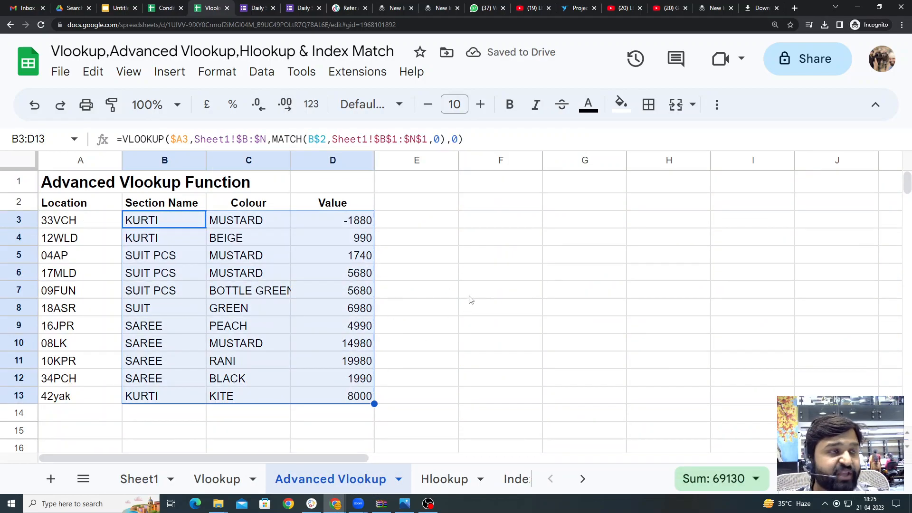
left_click(215, 478)
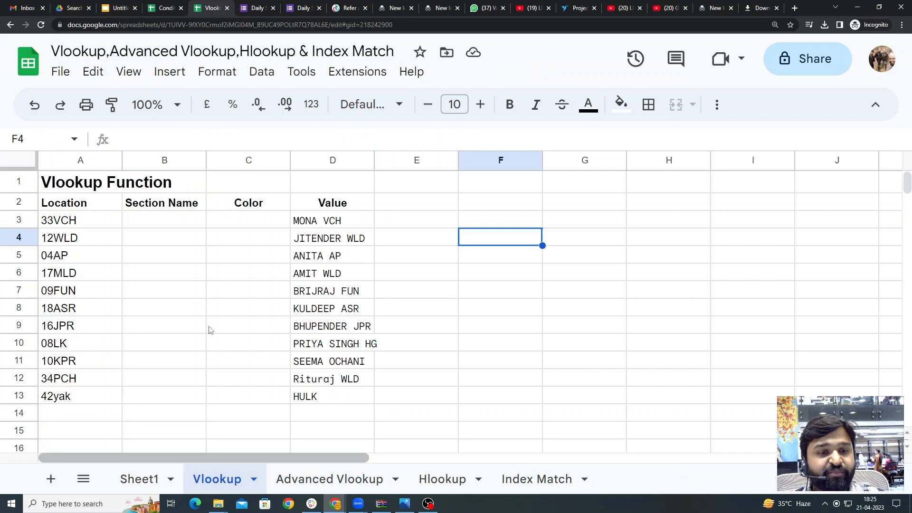
left_click(178, 251)
left_click_drag(141, 228, 304, 347)
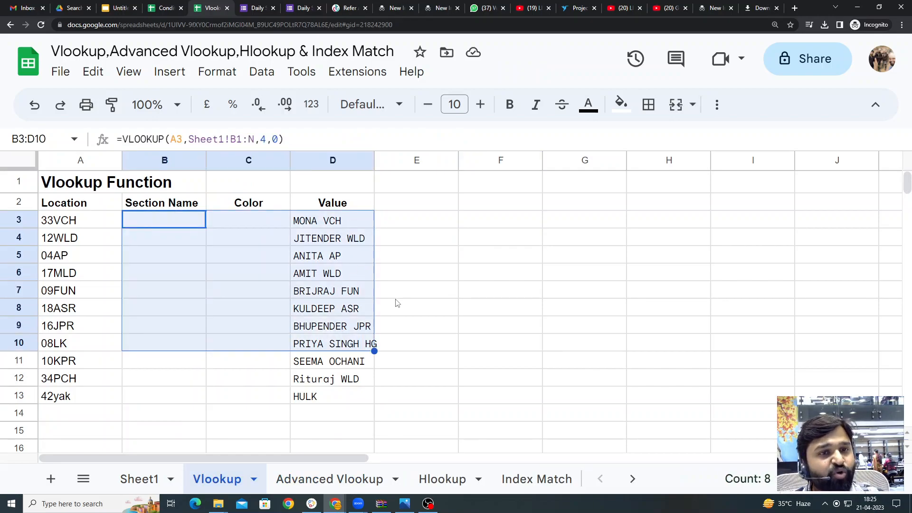
left_click(413, 192)
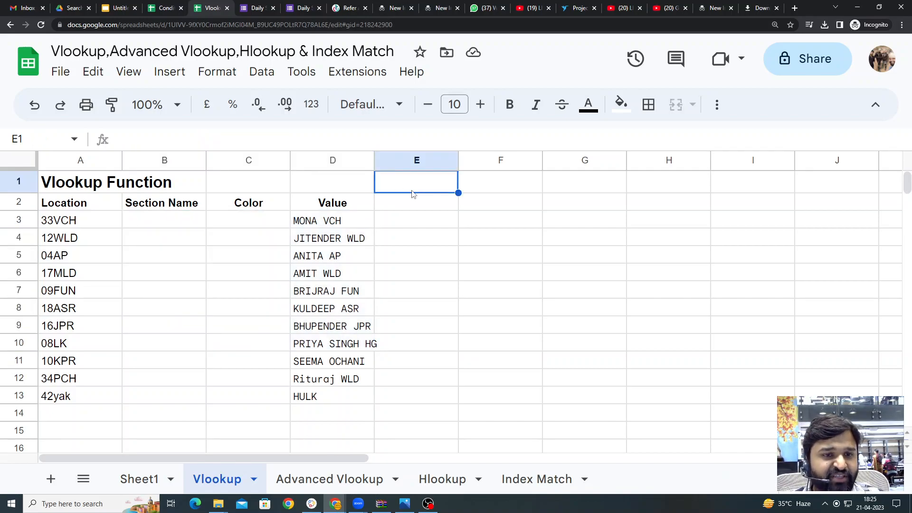
Step: Review the blank columns on either side of Bills and after Section name in Sheet1
left_click(139, 479)
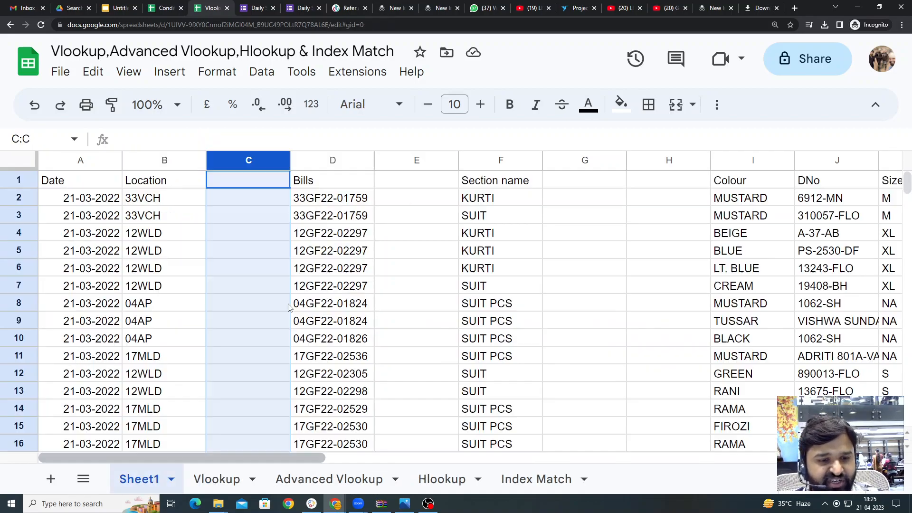
left_click(401, 160)
left_click_drag(563, 180, 574, 366)
left_click_drag(672, 190, 665, 345)
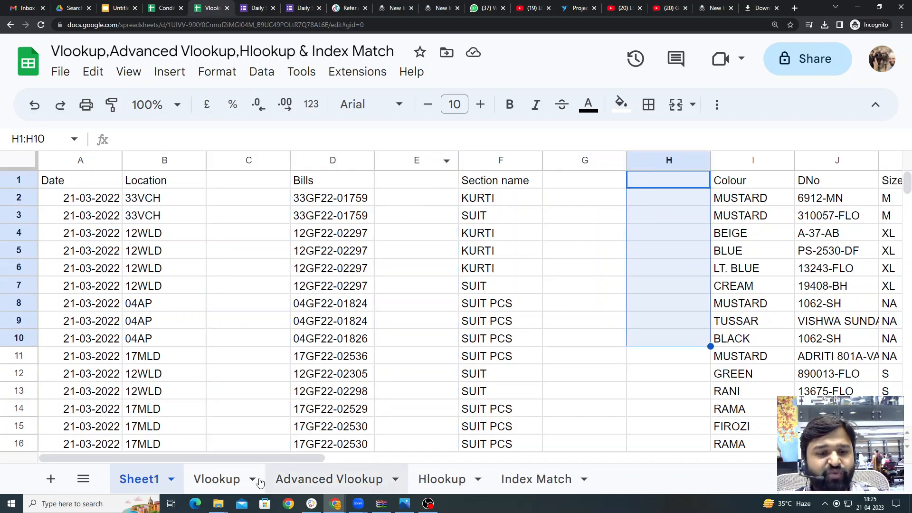
Step: Lock the references in the Vlookup sheet's B3 formula so it reads =VLOOKUP($A3,Sheet1!$B$1:$N,4,0)
left_click(219, 479)
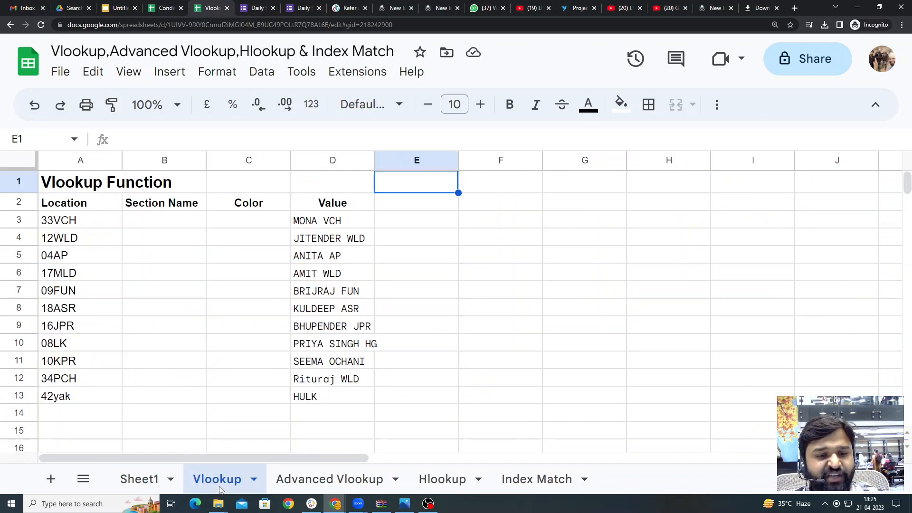
left_click(171, 226)
left_click(172, 141)
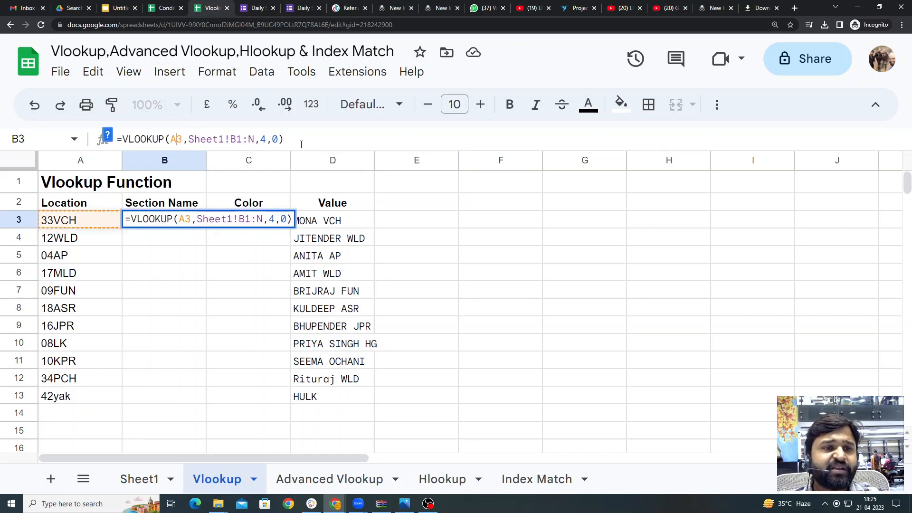
type("$")
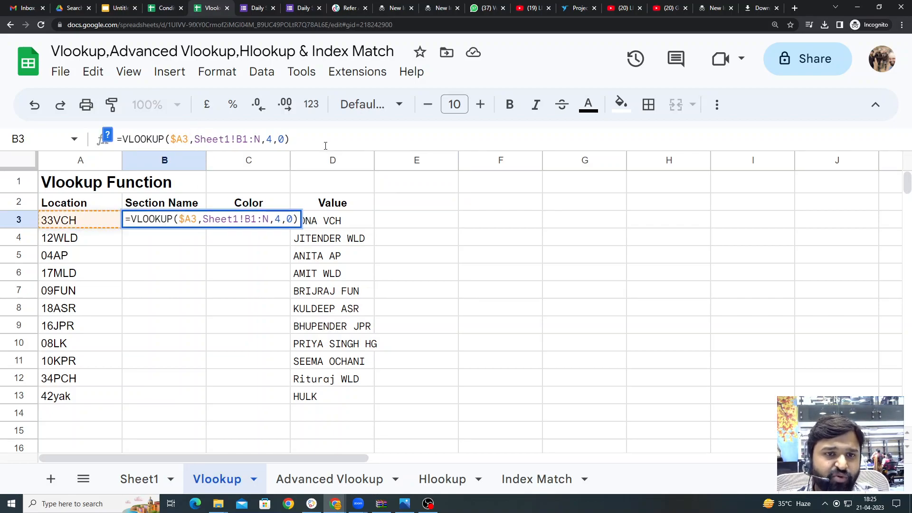
key("F4")
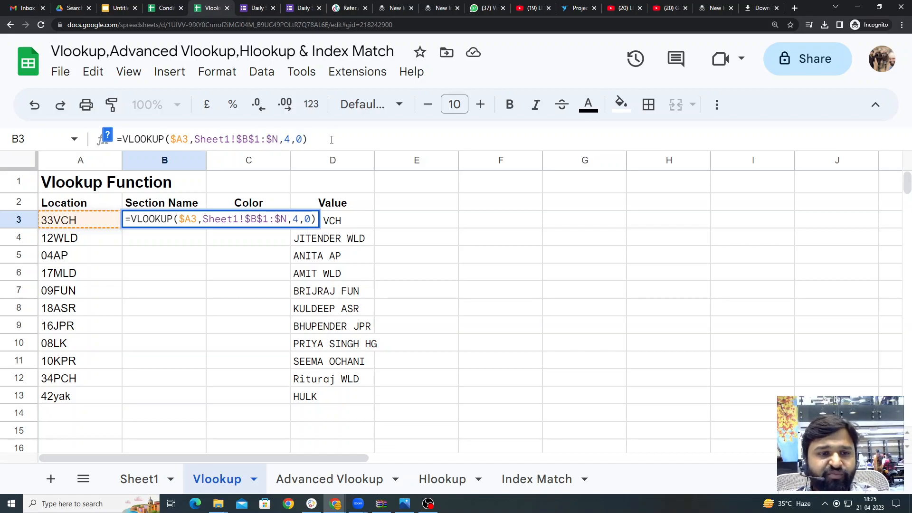
key("Return")
key("Up")
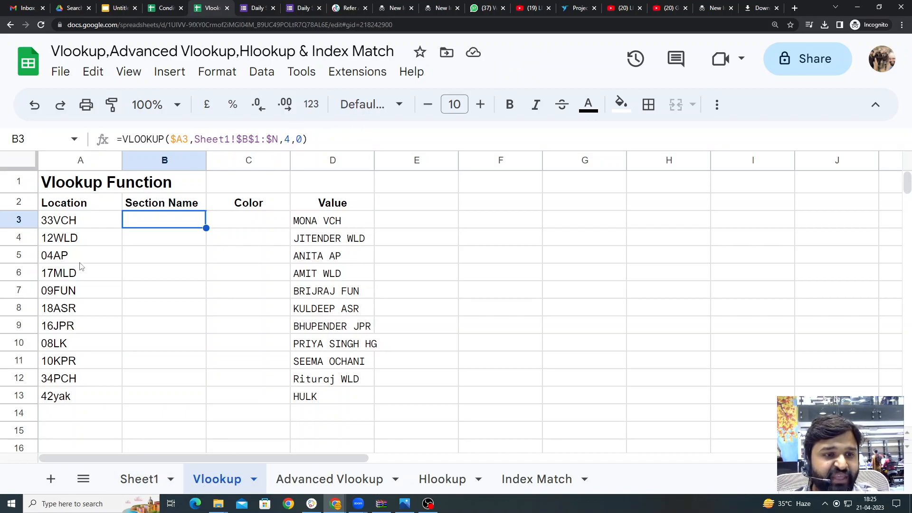
Step: Count the columns in Sheet1 from Location to Section name to find the index number for the B3 formula
left_click(79, 226)
left_click(127, 231)
left_click(145, 221)
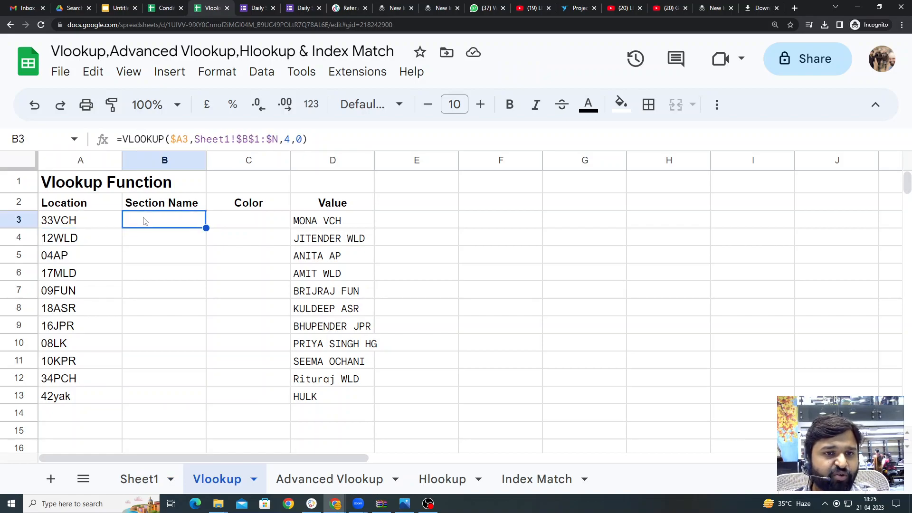
left_click(142, 480)
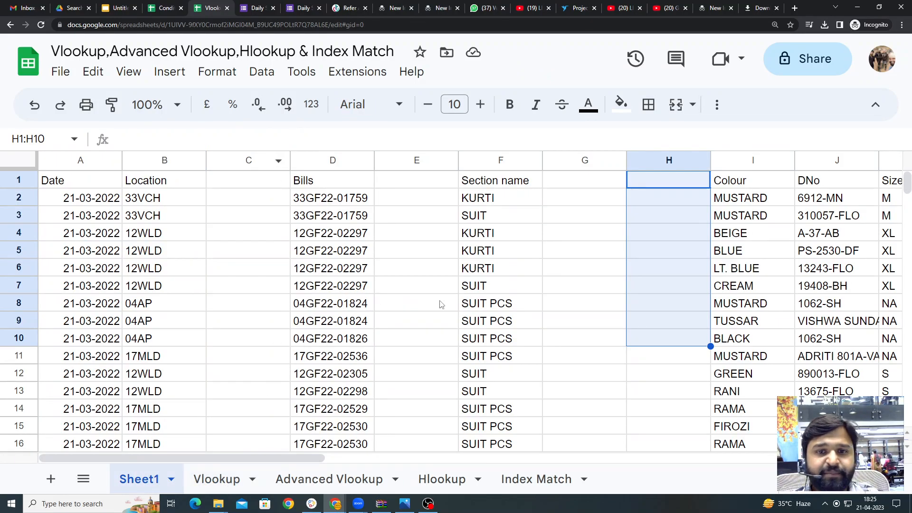
left_click_drag(239, 458, 226, 473)
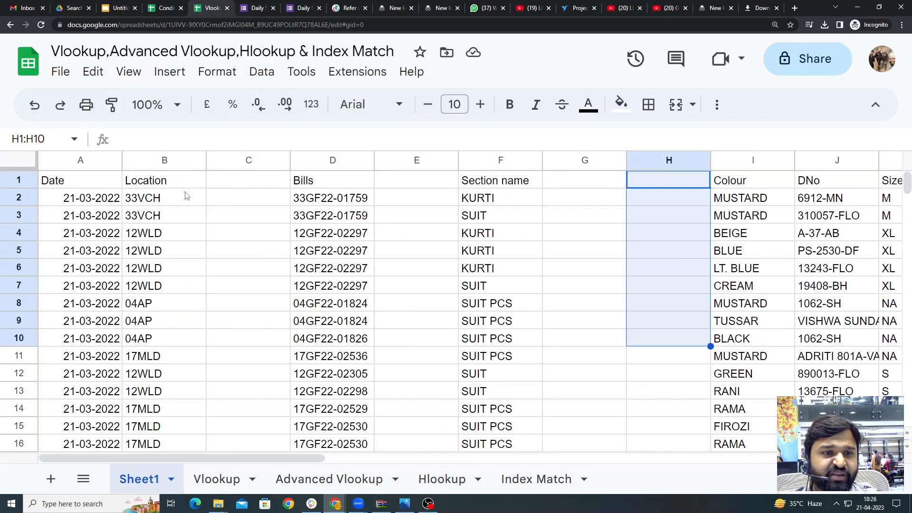
left_click(171, 184)
left_click(239, 183)
left_click(318, 188)
left_click(391, 187)
left_click(539, 188)
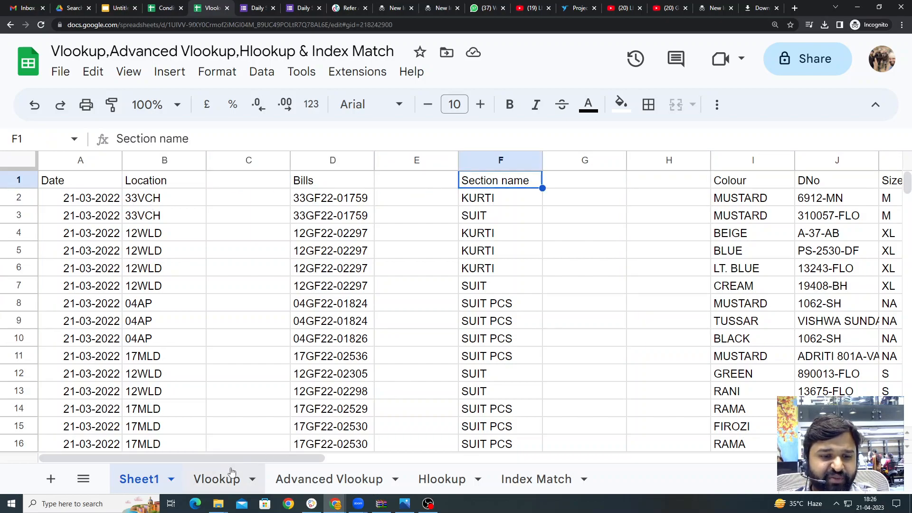
Step: Set the column index in the Vlookup sheet's B3 formula to 5
left_click(217, 479)
key("BackSpace")
type("3")
key("Return")
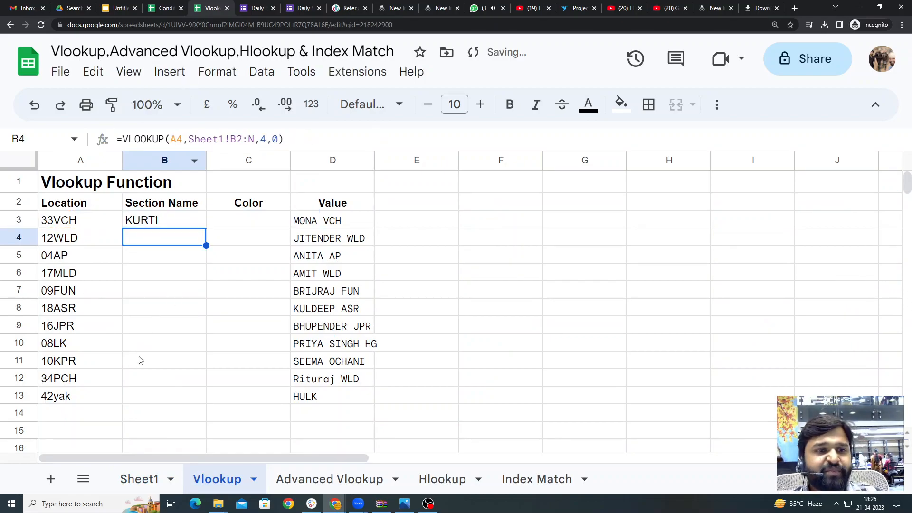
Step: Fill the Section Name formula from B3 down through B13, and check the copied formula in B4
left_click_drag(142, 350, 142, 361)
left_click(164, 205)
left_click_drag(164, 220, 179, 405)
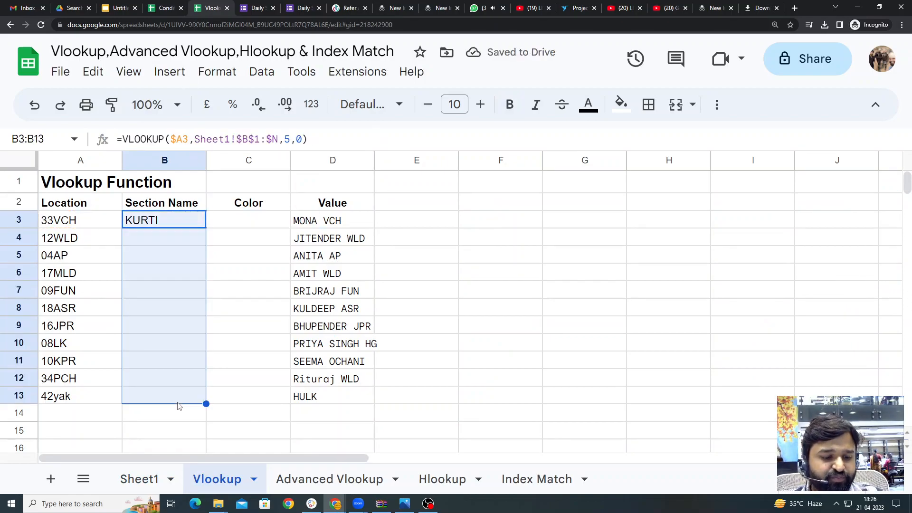
key("ctrl+d")
left_click(495, 292)
left_click(189, 242)
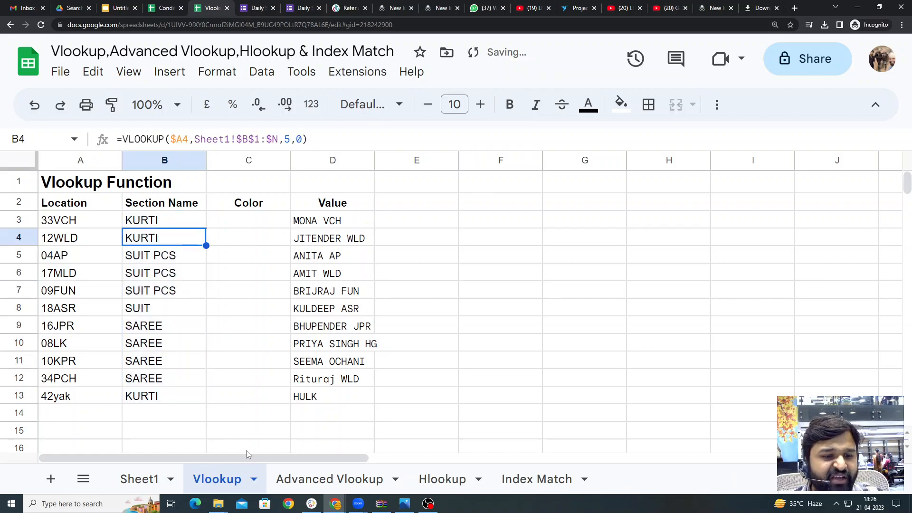
Step: Insert another blank column before the empty column E, between Bills and Section name, in Sheet1
left_click(145, 483)
left_click(417, 157)
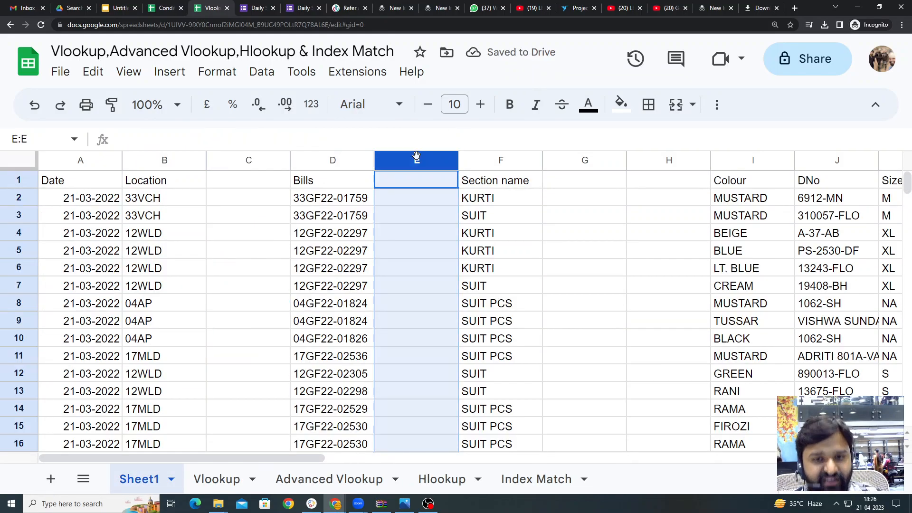
right_click(417, 157)
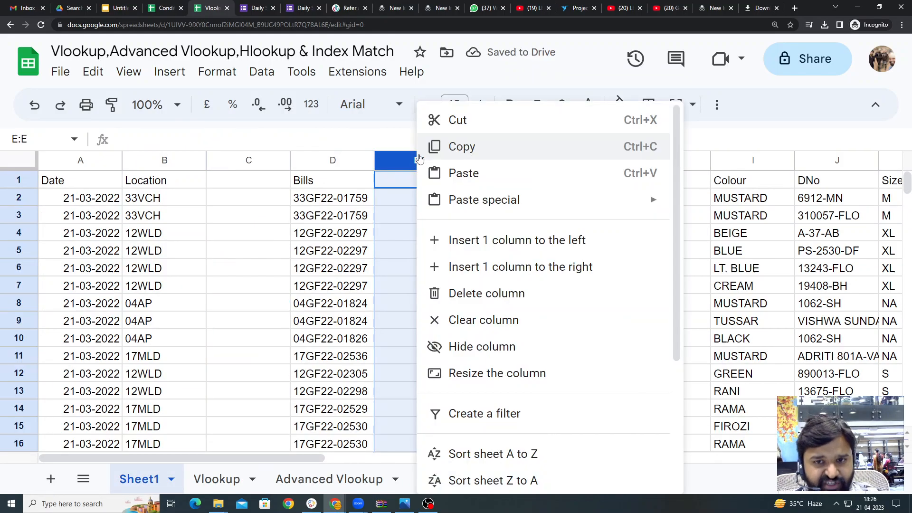
left_click(489, 241)
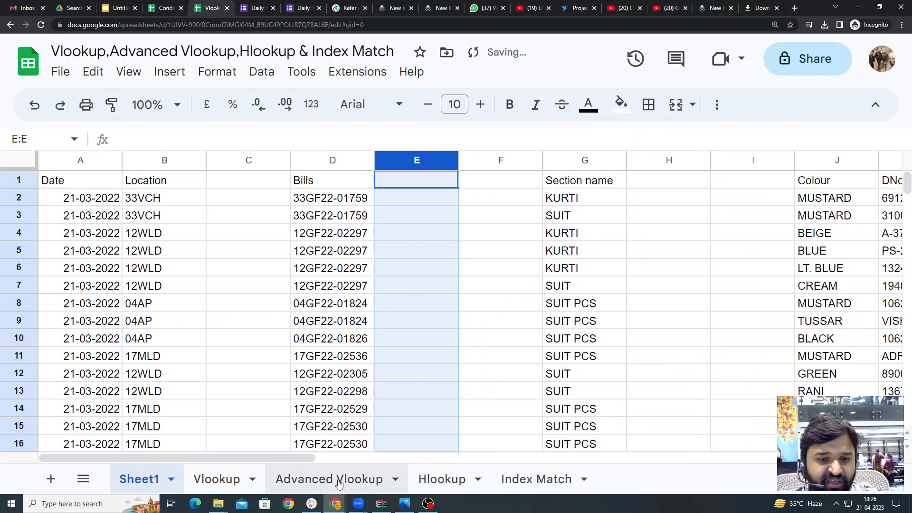
Step: Check the Section Name results in B3:B13 of the Vlookup sheet after the column insertion in Sheet1
left_click(213, 481)
left_click(171, 273)
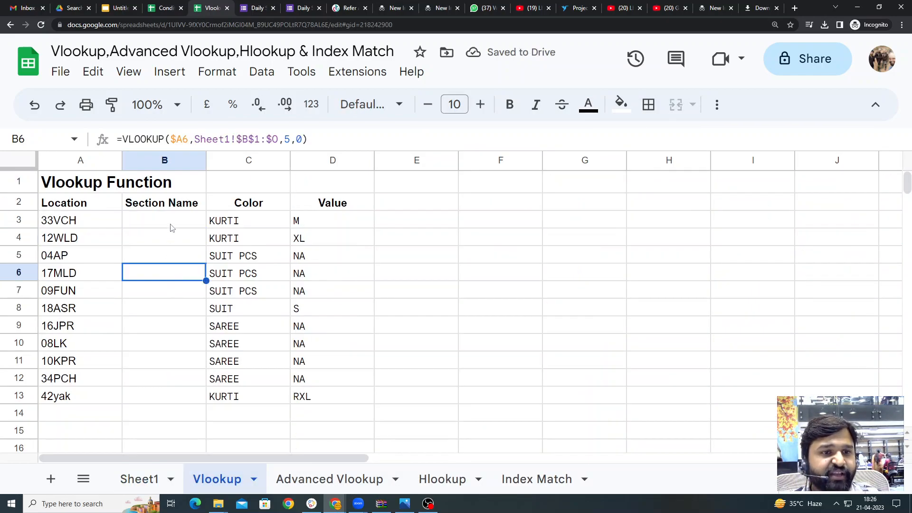
left_click_drag(171, 222, 155, 432)
left_click(420, 261)
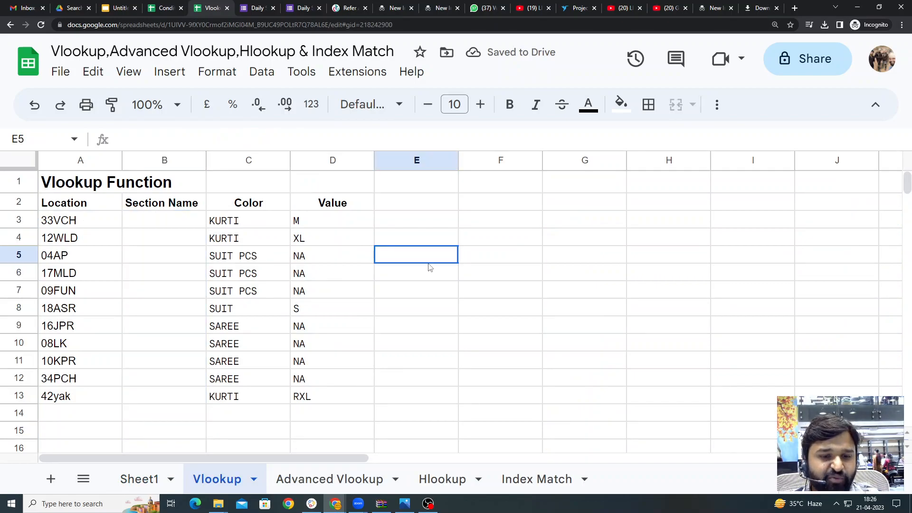
Step: Examine the MATCH part of the B3 formula in the Advanced Vlookup sheet
left_click(334, 480)
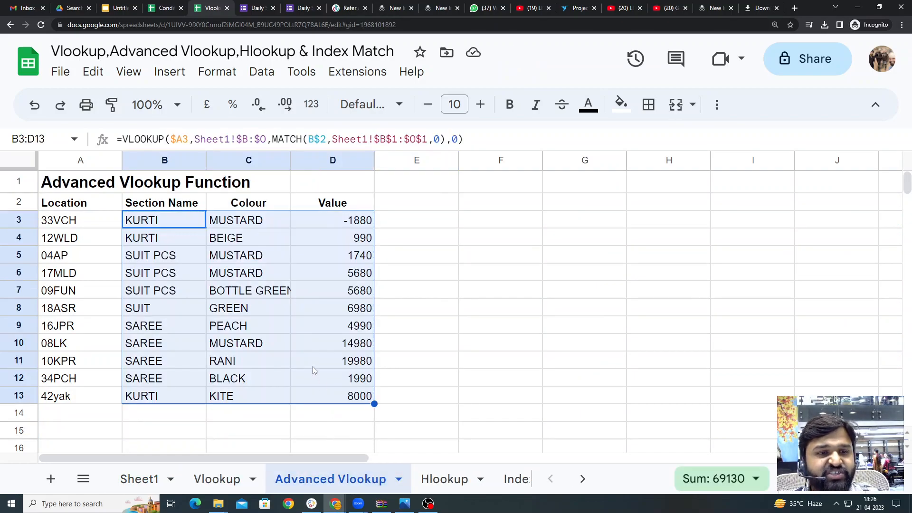
left_click(498, 239)
left_click(175, 226)
left_click_drag(271, 138, 531, 157)
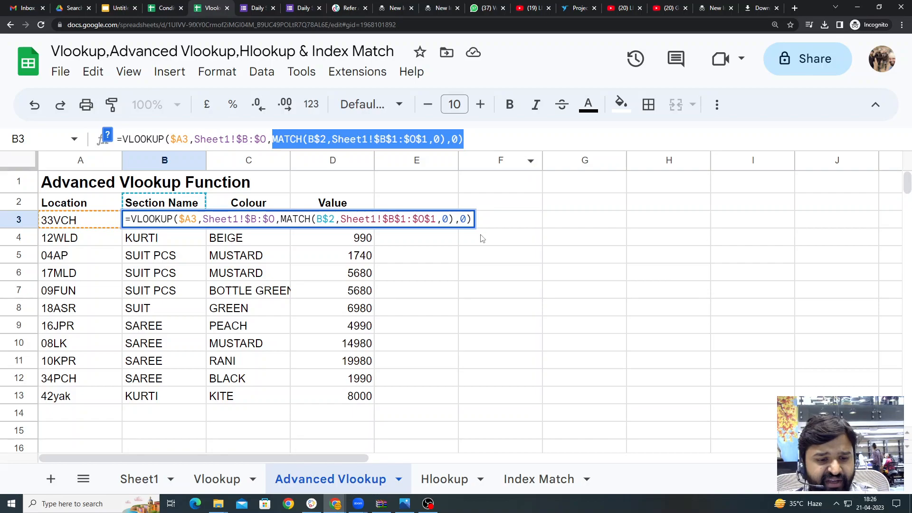
left_click(412, 268)
Step: Compare the Vlookup sheet's results with the Section Name, Colour and Value results in the Advanced Vlookup sheet
left_click(217, 479)
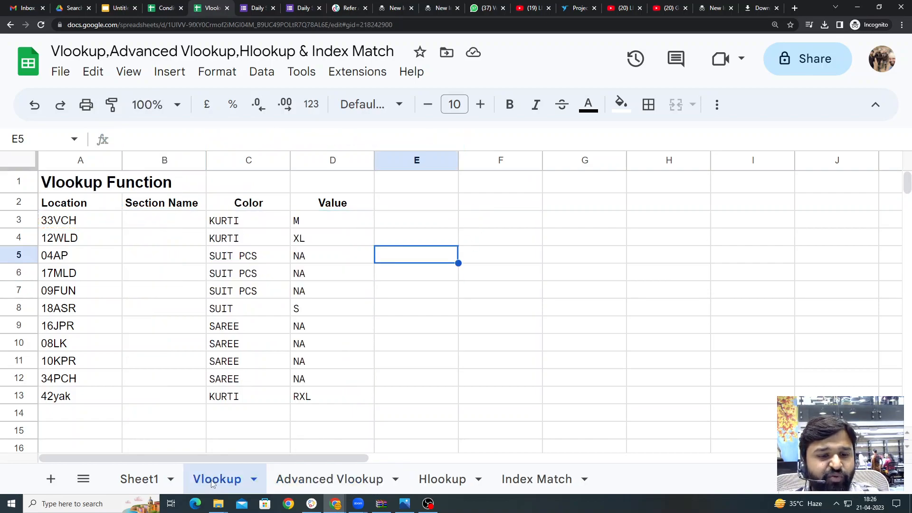
left_click(331, 479)
key("Right")
key("Up")
key("Up")
left_click_drag(174, 226, 357, 414)
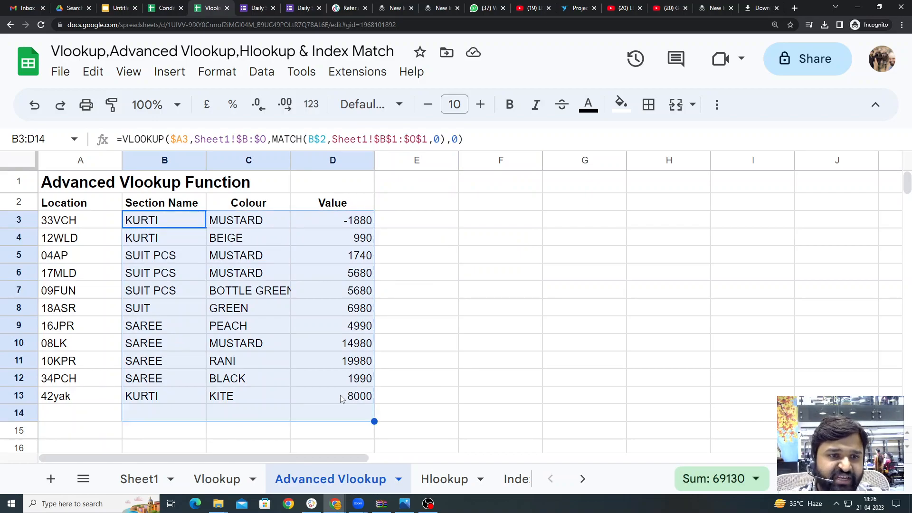
Step: Begin a new VLOOKUP formula in B3 of Advanced Vlookup with A3 as search key and Sheet1!B:O as range
type("=vlo")
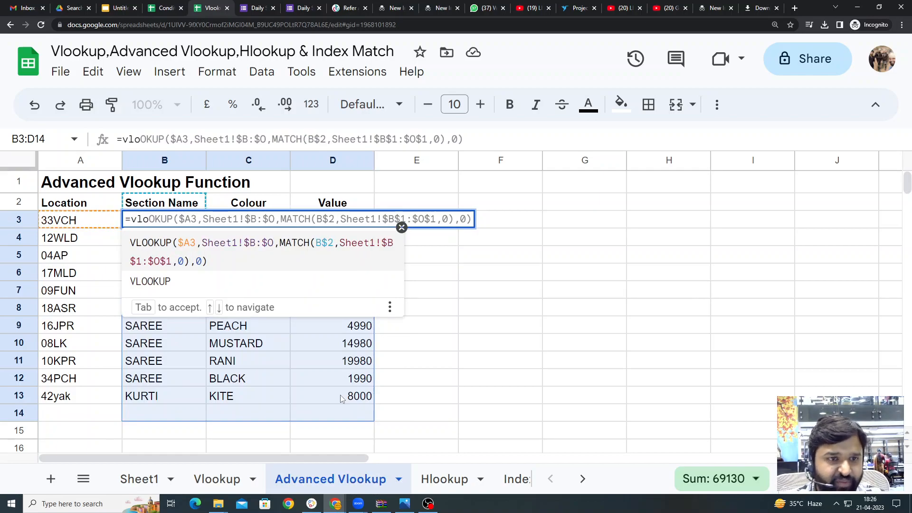
type("ok")
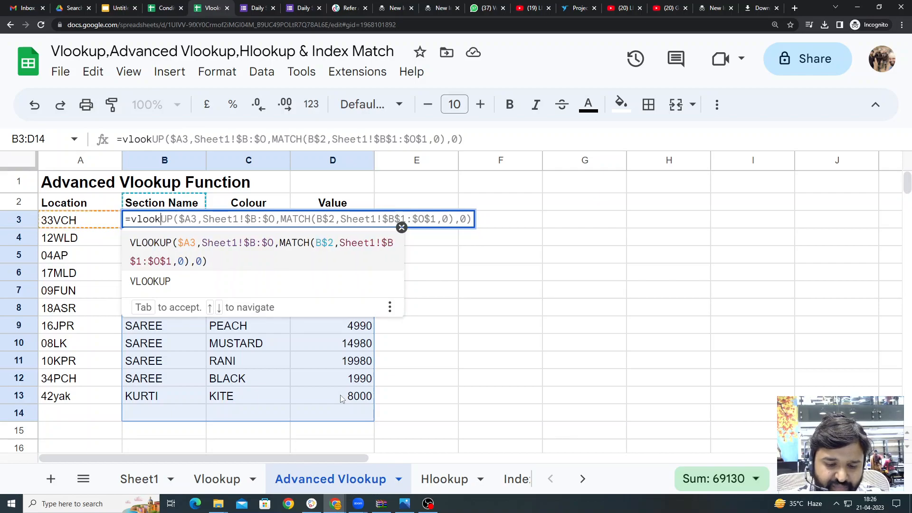
type("up(")
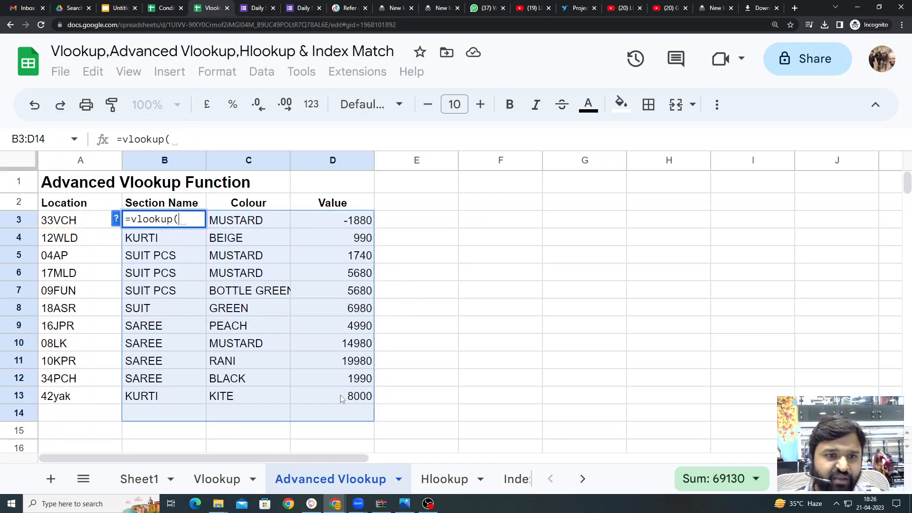
left_click(75, 226)
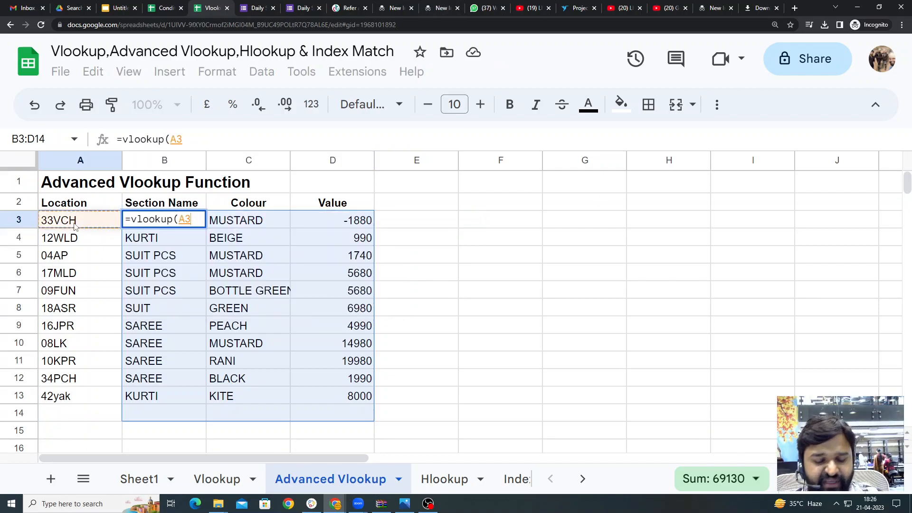
type(",")
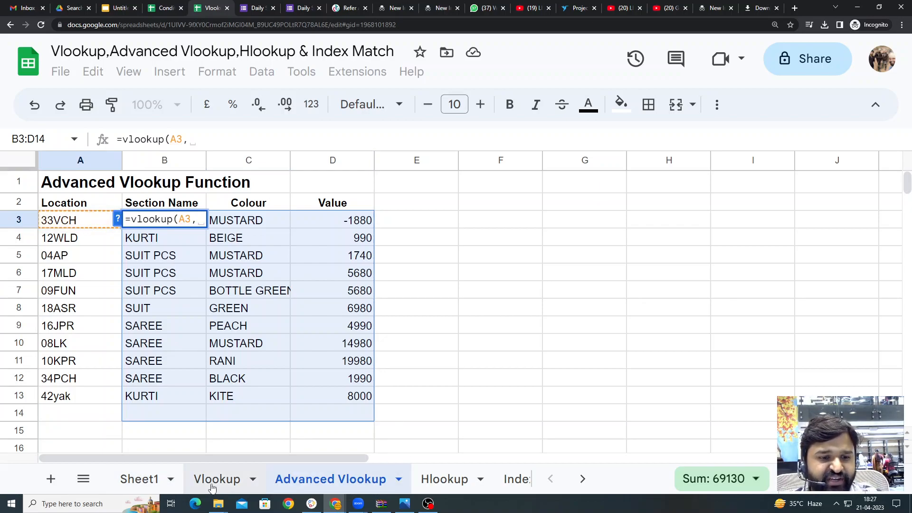
left_click(138, 480)
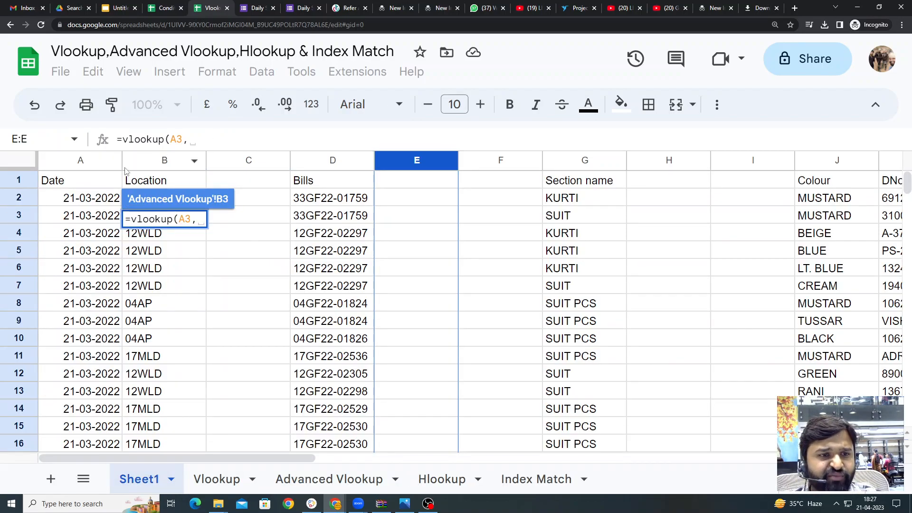
left_click_drag(179, 162, 604, 255)
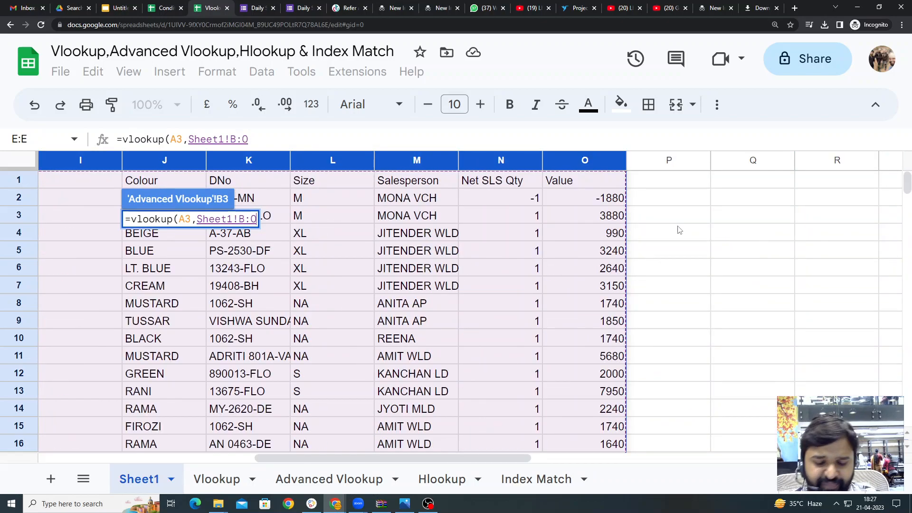
type(",")
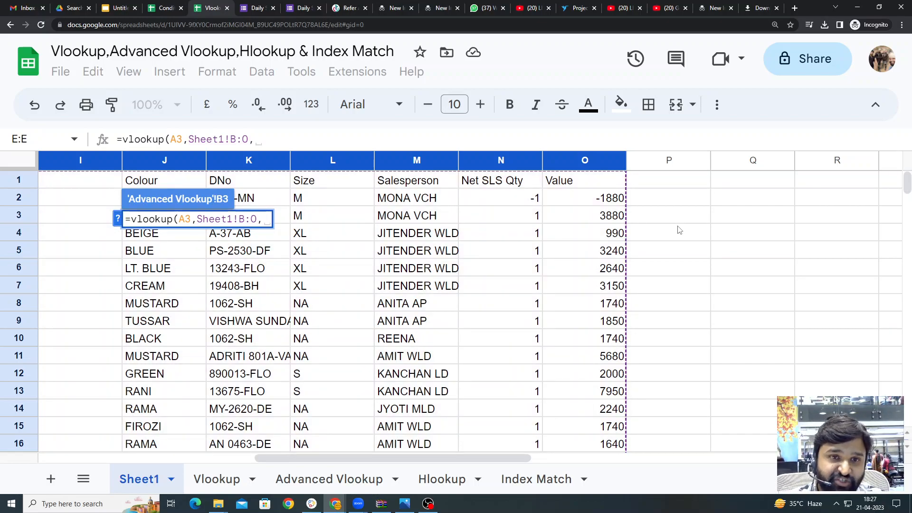
Step: Nest a MATCH function as the VLOOKUP column index, using the Section Name header B2 as its search key
type("match(")
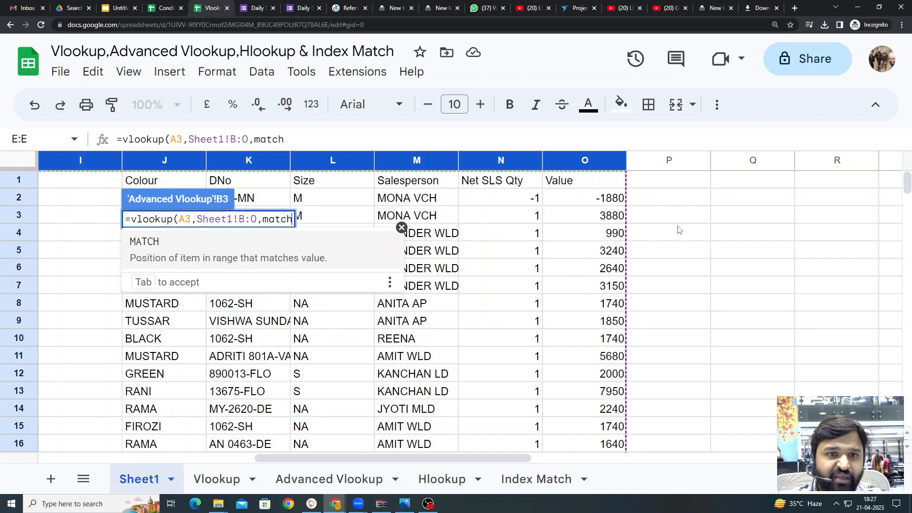
left_click(329, 479)
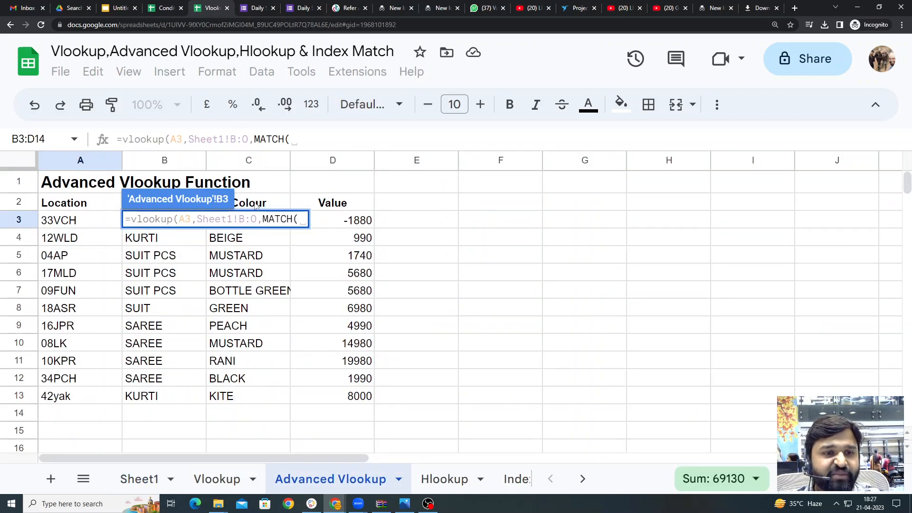
left_click(250, 203)
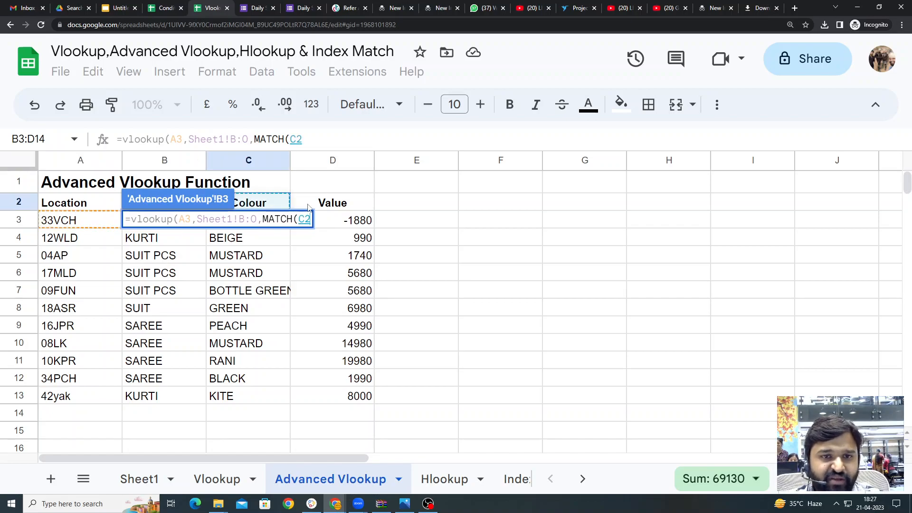
key("Left")
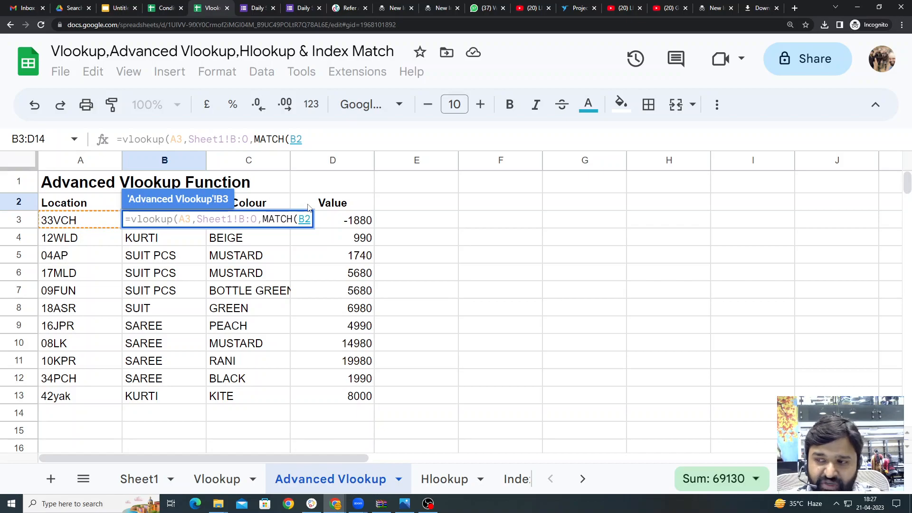
type(",")
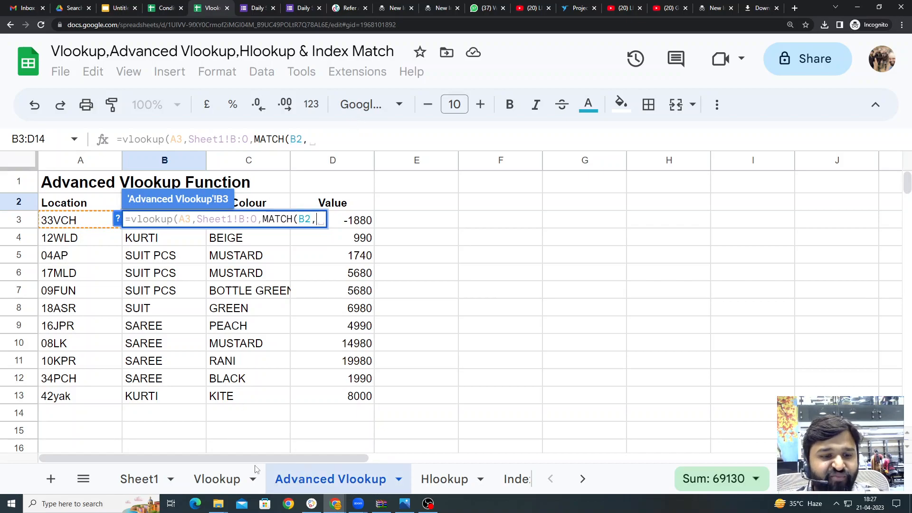
Step: Complete the B3 formula with Sheet1!B:O as the MATCH range and 0 for exact match in both MATCH and VLOOKUP
left_click(150, 482)
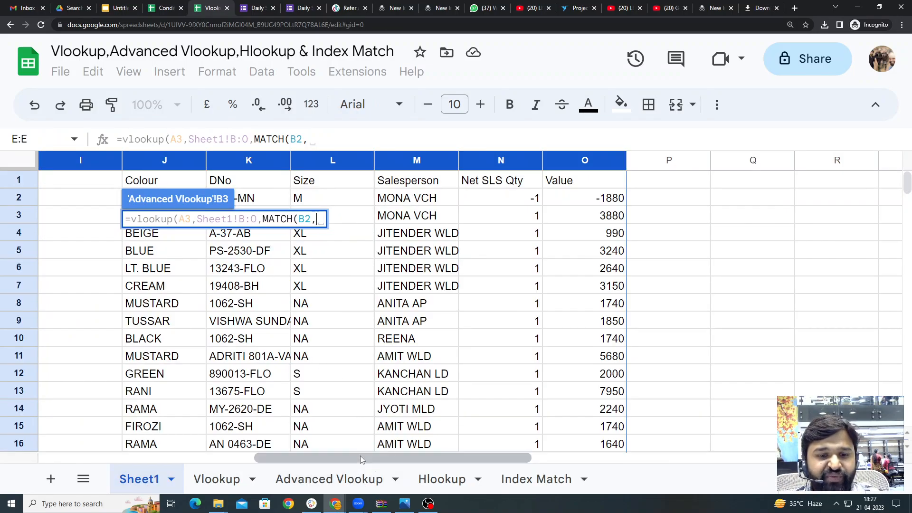
left_click_drag(364, 462, 150, 460)
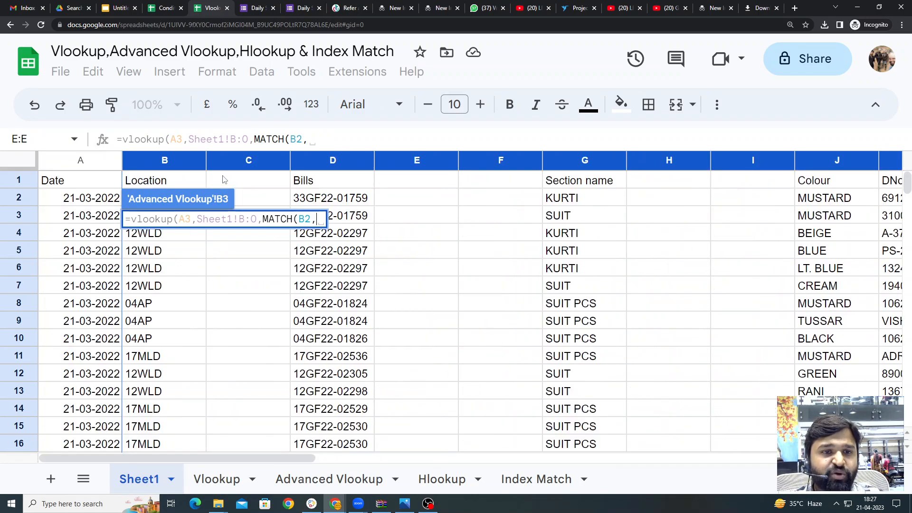
mouse_move(167, 162)
left_mouse_down()
mouse_move(910, 228)
mouse_move(716, 225)
mouse_move(607, 235)
left_mouse_up()
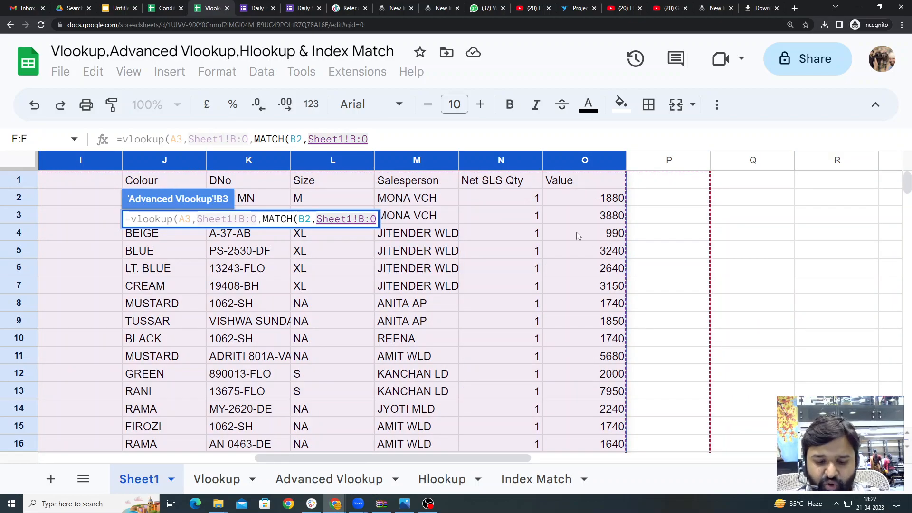
type(",0)")
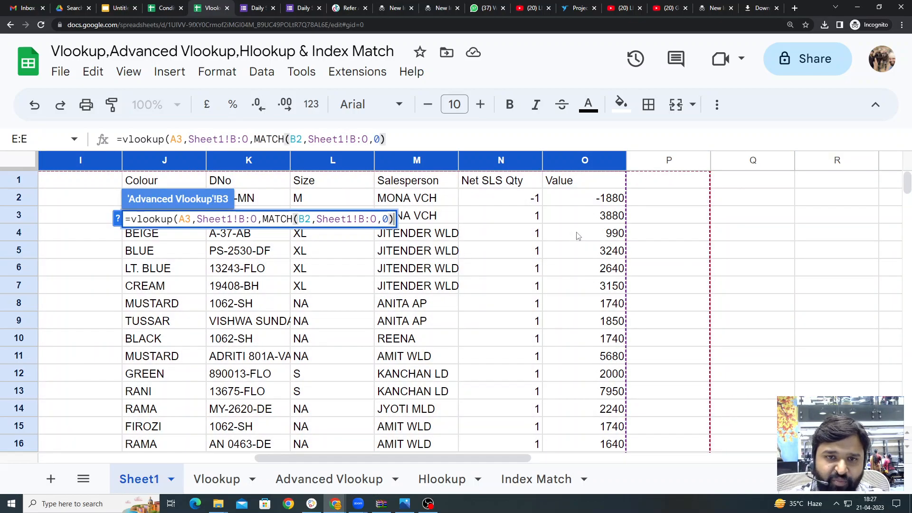
type(",")
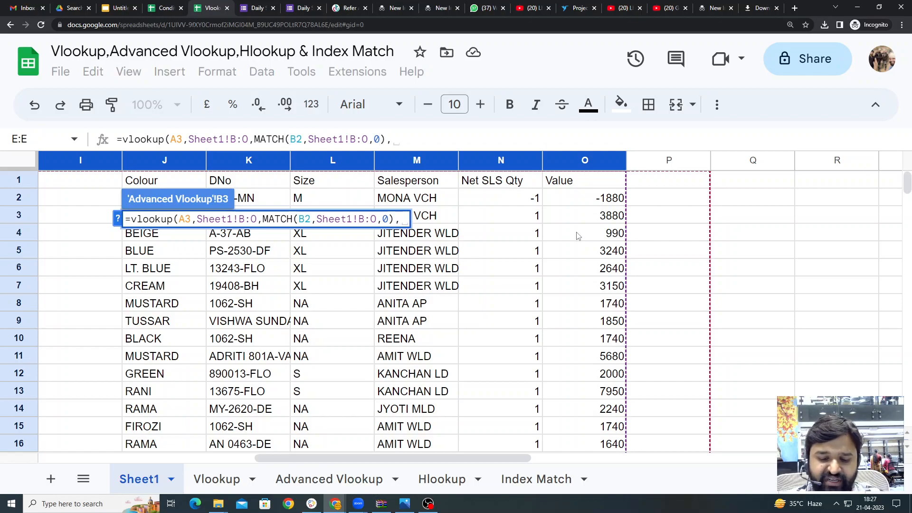
type("0)")
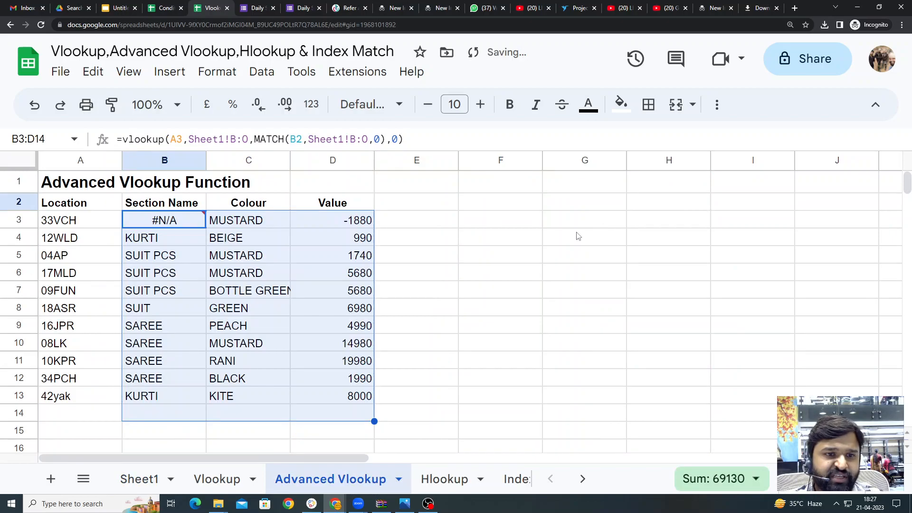
Step: Make the MATCH references in the B3 formula absolute, as $B$2 and Sheet1!$B:$O
key("ctrl+z")
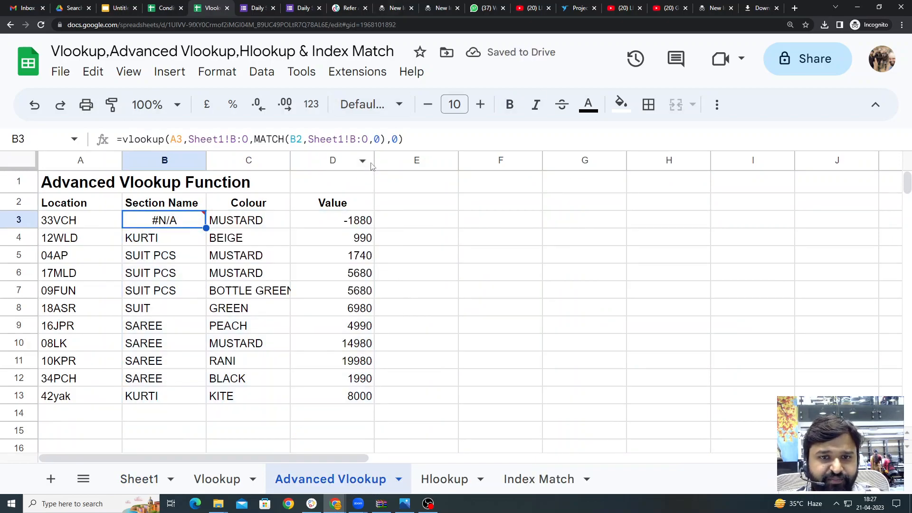
left_click(354, 139)
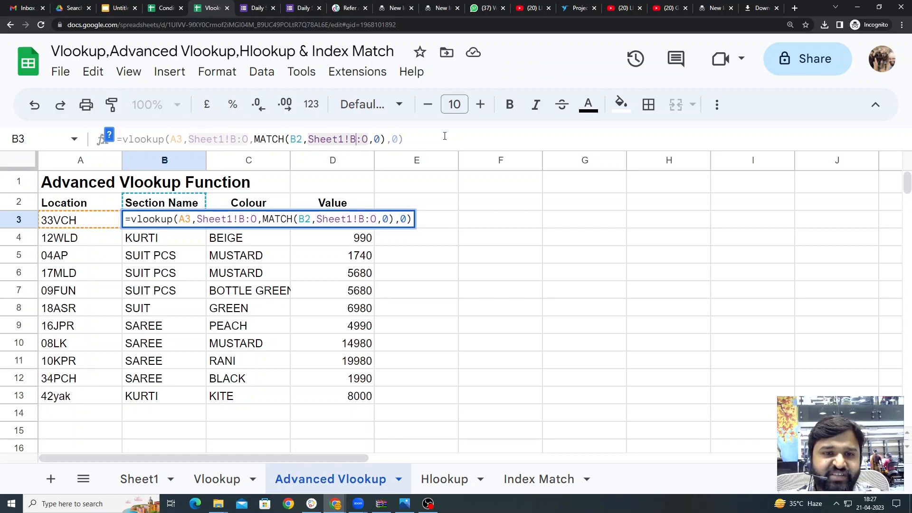
key("Left")
key("Left")
key("Left")
key("Left")
key("Left")
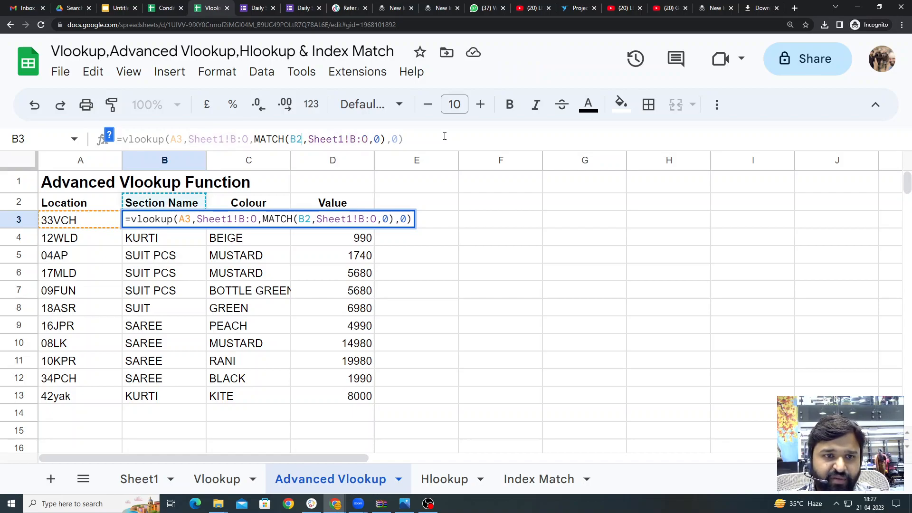
key("F4")
key("Right")
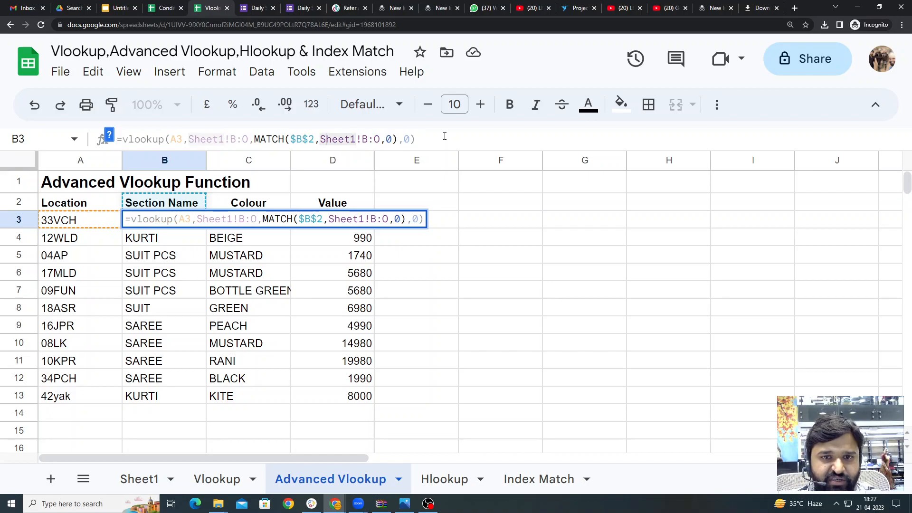
key("Right")
key("Right")
key("Right")
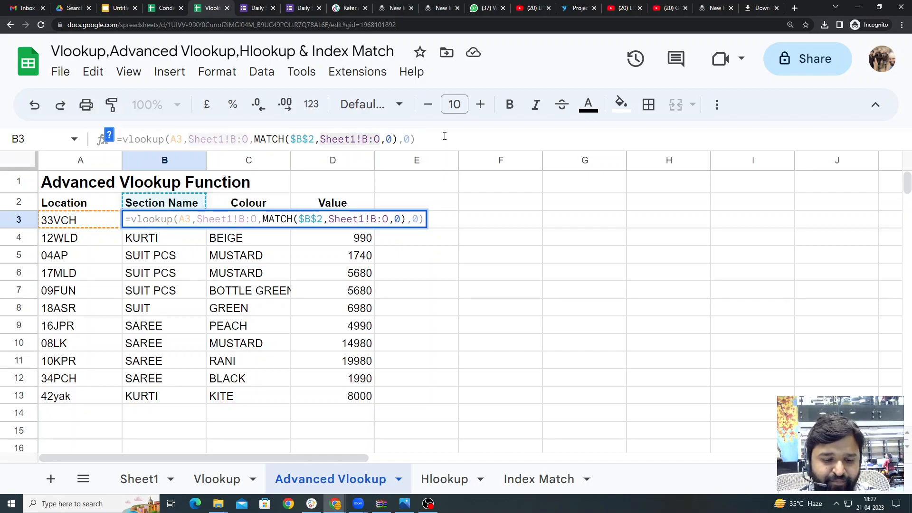
key("F4")
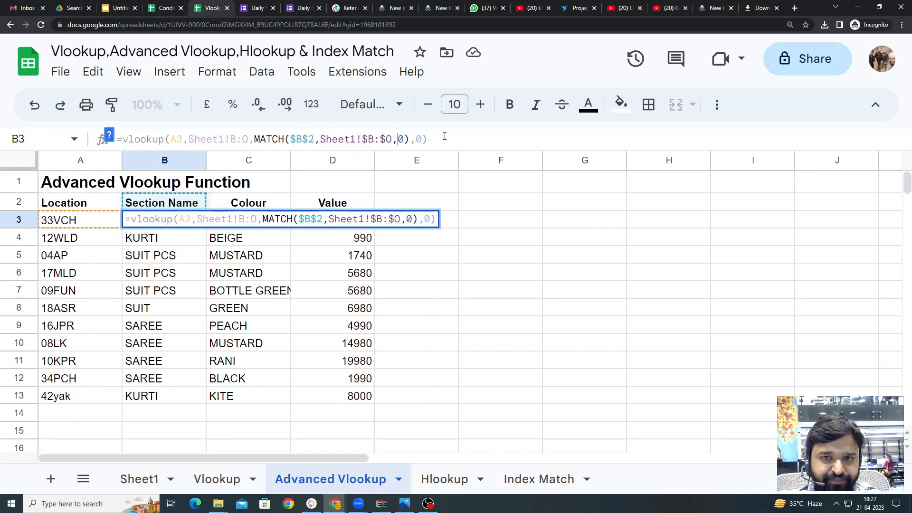
Step: Lock the VLOOKUP range as Sheet1!$B:$O and fix only the column of its search key, as $A3
key("Left")
key("Left")
key("Left")
key("Left")
key("Left")
key("Left")
key("Left")
key("Left")
key("Left")
key("Left")
key("Left")
key("Left")
key("Left")
key("Left")
key("Left")
key("Left")
key("Left")
key("Left")
key("Left")
key("Left")
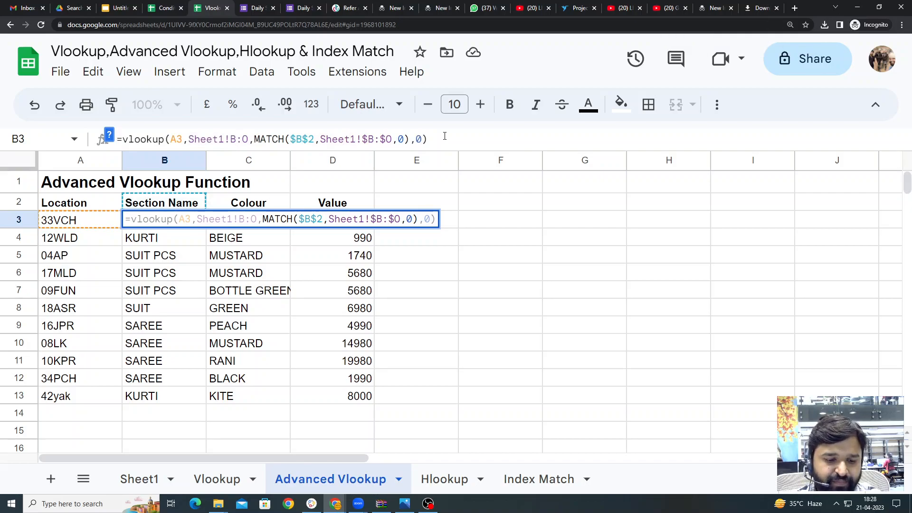
key("F4")
key("Left")
key("Left")
key("Left")
key("Left")
key("Left")
key("Left")
key("Left")
key("Left")
key("Left")
key("Left")
key("F4")
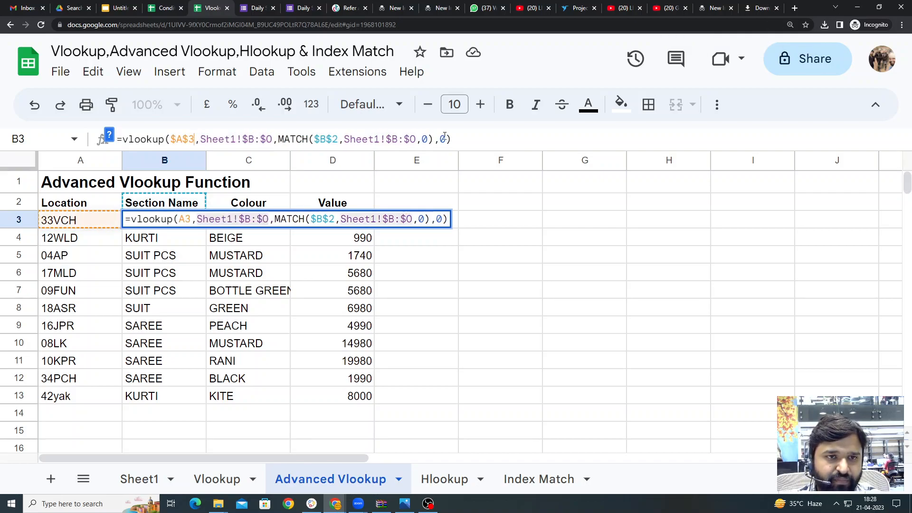
key("F4")
key("F4")
Step: Change the MATCH range in the B3 formula to Sheet1!$B:$B and commit the formula
key("Right")
key("Right")
key("Right")
key("Right")
key("Right")
key("Right")
key("Right")
key("Right")
key("Right")
key("Right")
key("Right")
key("Right")
key("Right")
key("Right")
key("Right")
key("Right")
key("Right")
key("Right")
key("Right")
key("Right")
key("Right")
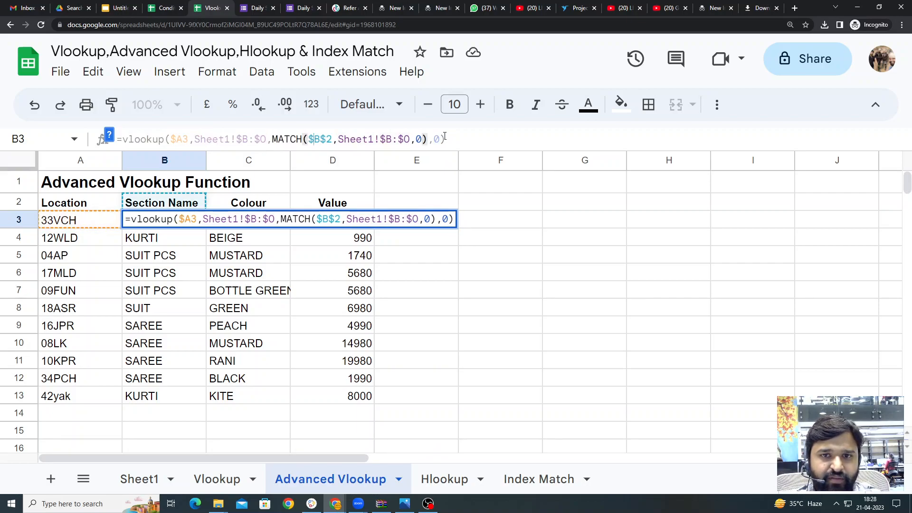
key("BackSpace")
type("B")
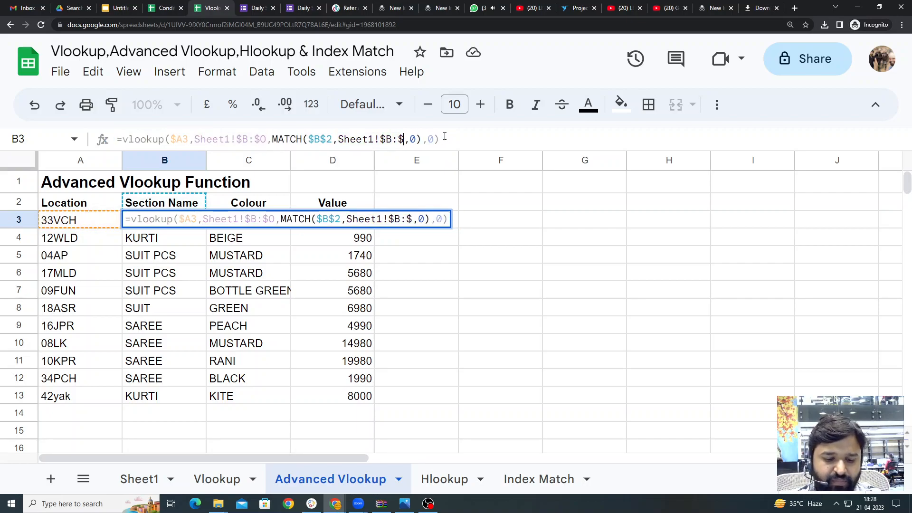
key("Return")
key("Up")
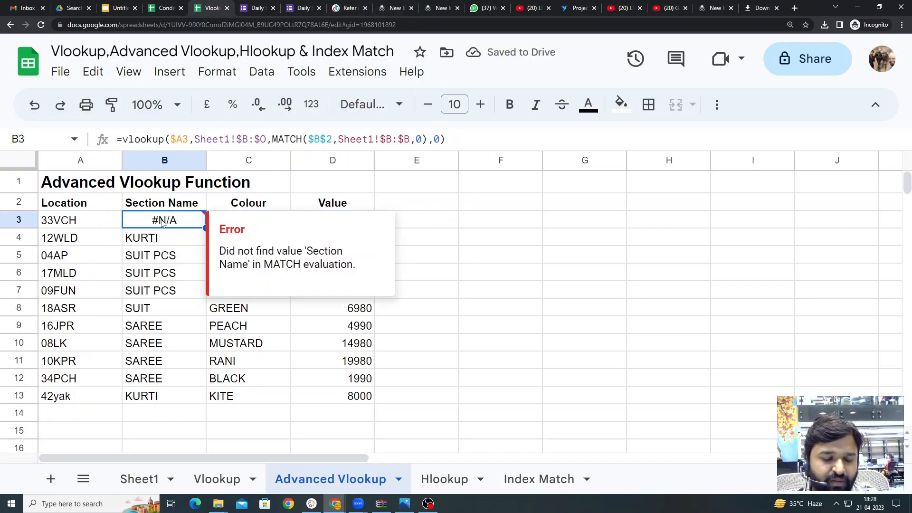
Step: Restore B3's earlier formula =VLOOKUP($A3,Sheet1!$B:$N,MATCH(B$2,Sheet1!$B$1:$N$1,0),0), review it, and fill it down to B13
left_click(139, 479)
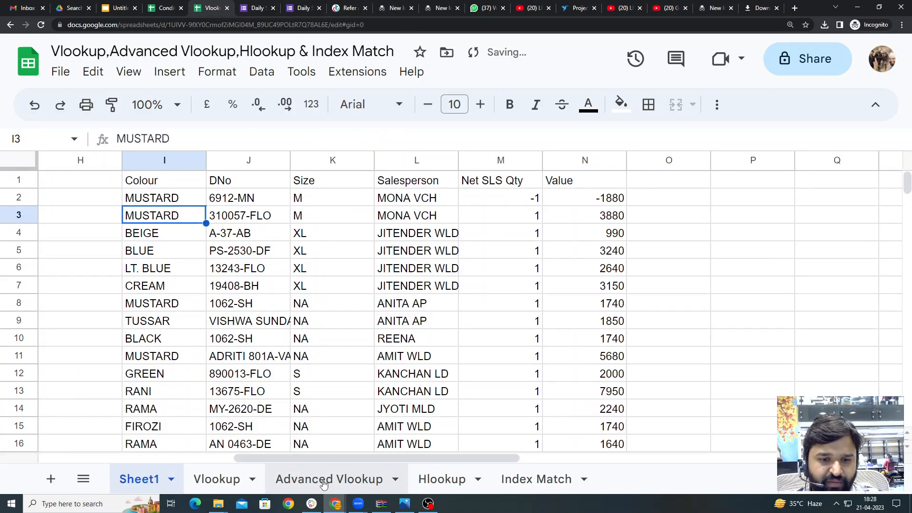
left_click(324, 483)
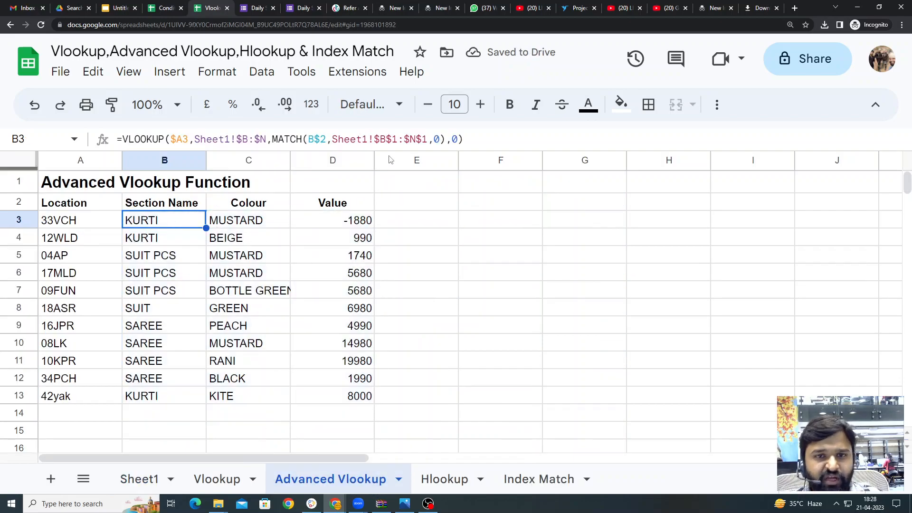
left_click(258, 138)
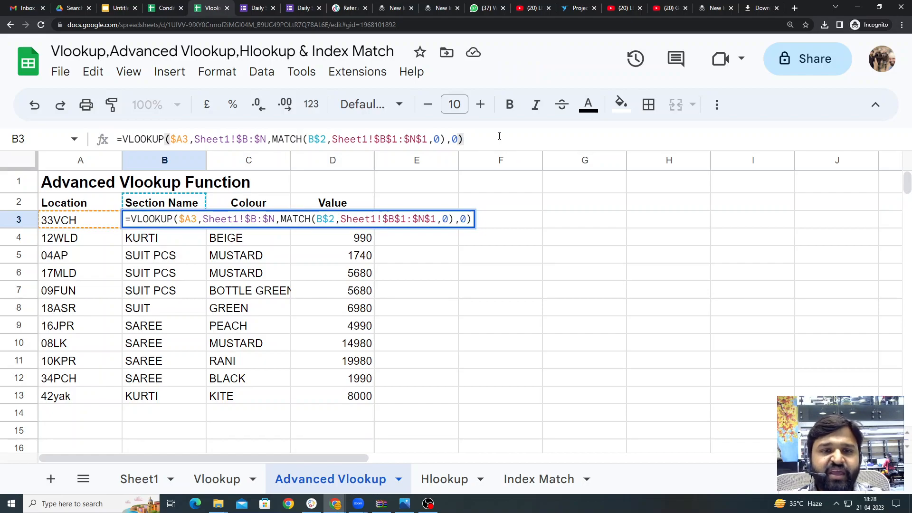
key("Return")
key("Up")
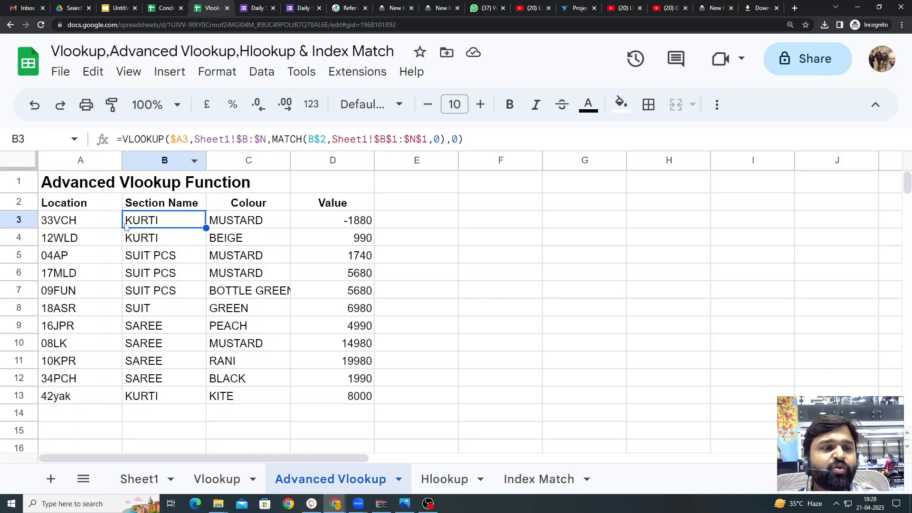
left_click_drag(202, 225, 157, 399)
Step: Insert a blank column before the DNo column in Sheet1 and check the Advanced Vlookup results
left_click(140, 479)
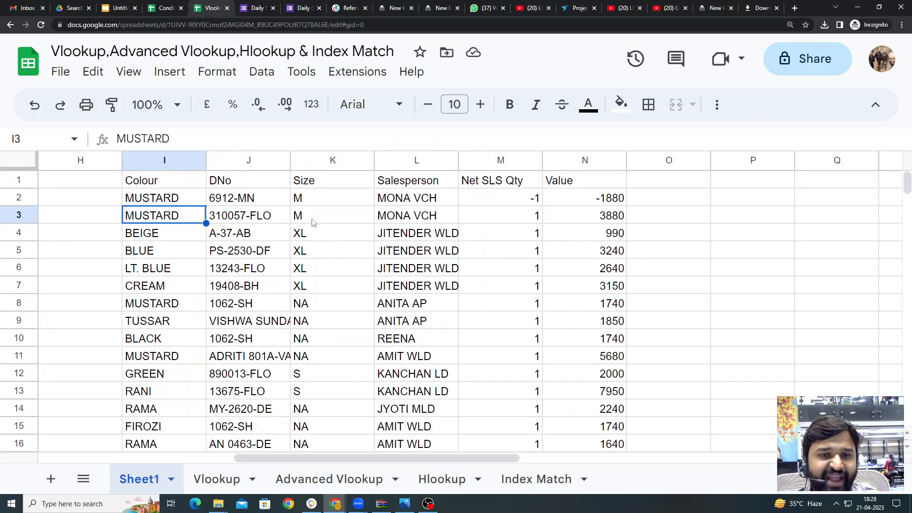
left_click(260, 160)
right_click(260, 160)
left_click(359, 245)
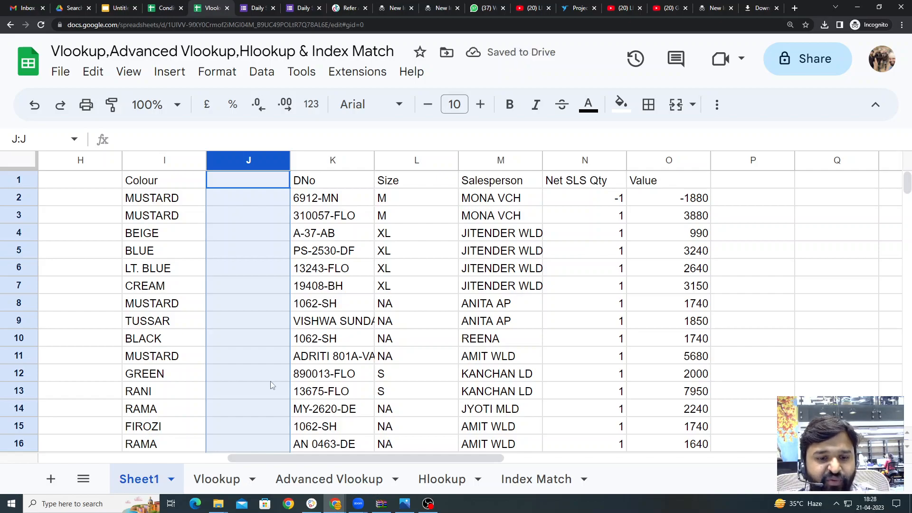
left_click(338, 488)
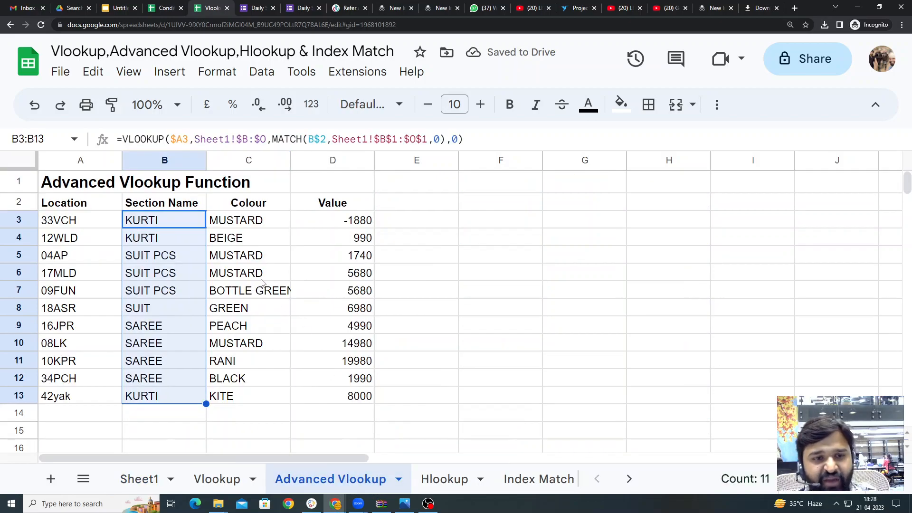
left_click(485, 243)
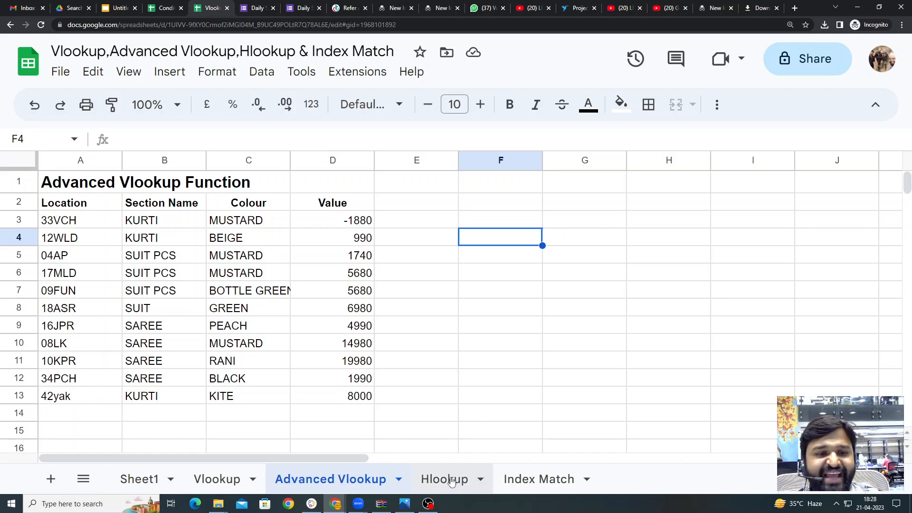
Step: Clear the existing results in A3:D3 of the Hlookup sheet
left_click(465, 489)
left_click(383, 401)
left_click(202, 238)
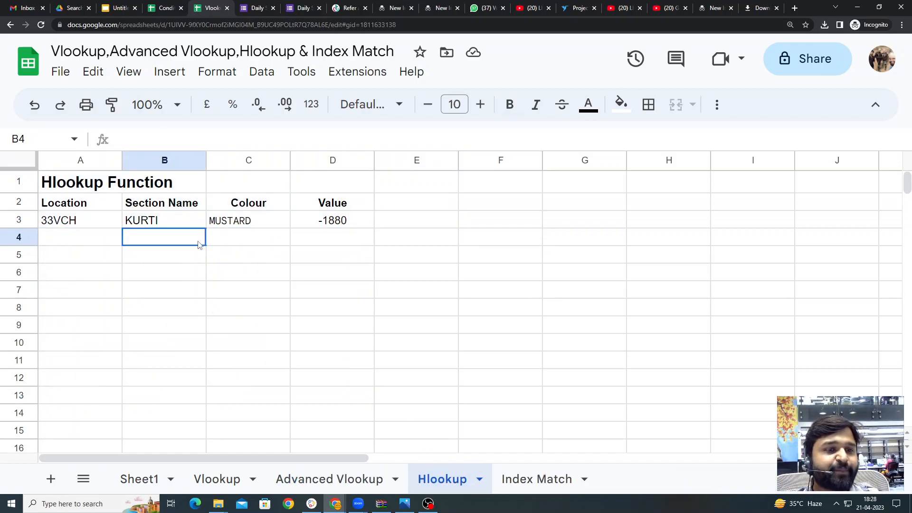
left_click(120, 349)
left_click_drag(77, 223, 337, 222)
key("Delete")
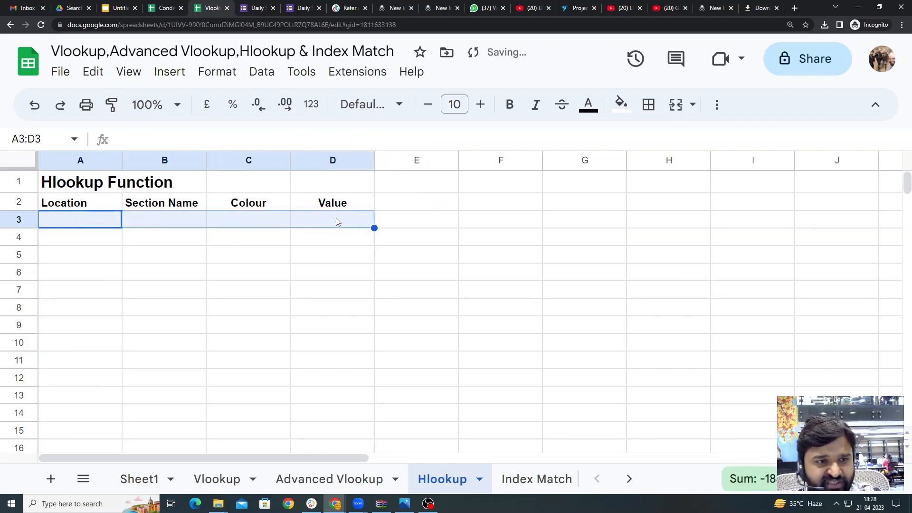
Step: Start an HLOOKUP formula in A3 with the whole header row 2:2 as the search key
left_click(247, 307)
left_click(92, 227)
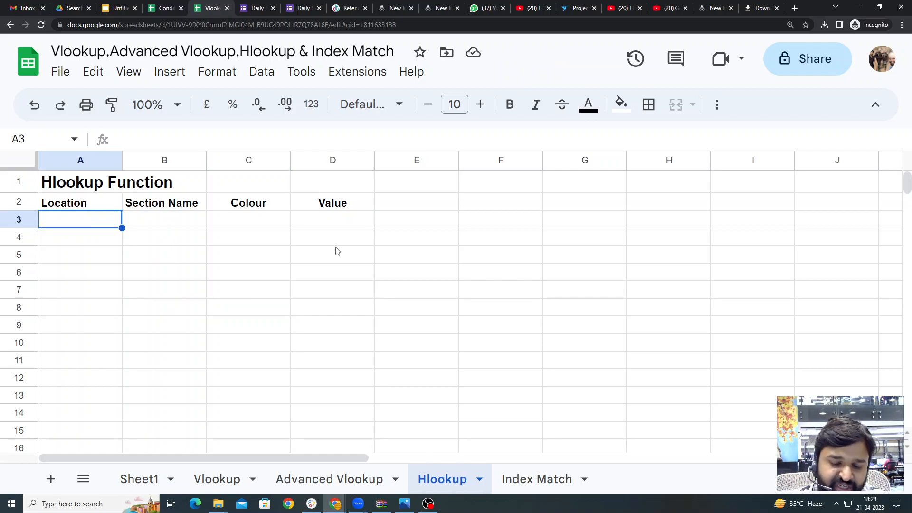
type("=hlo")
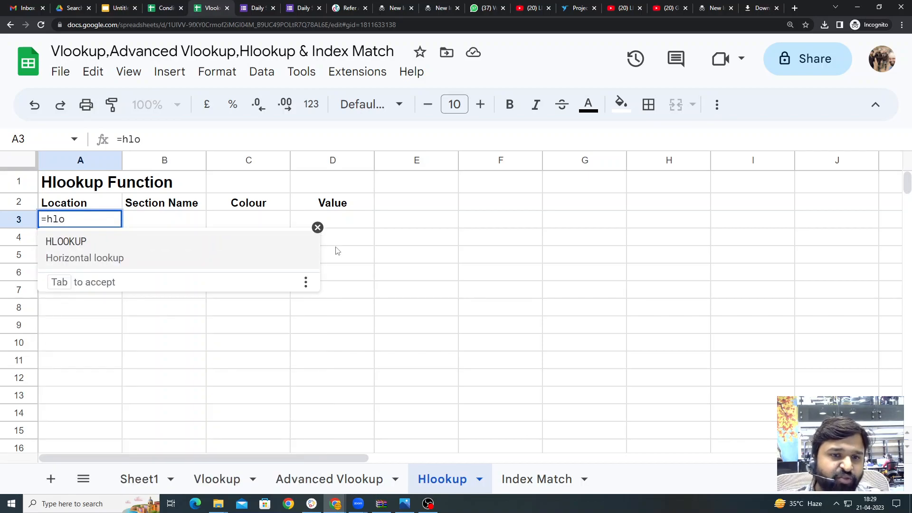
key("Tab")
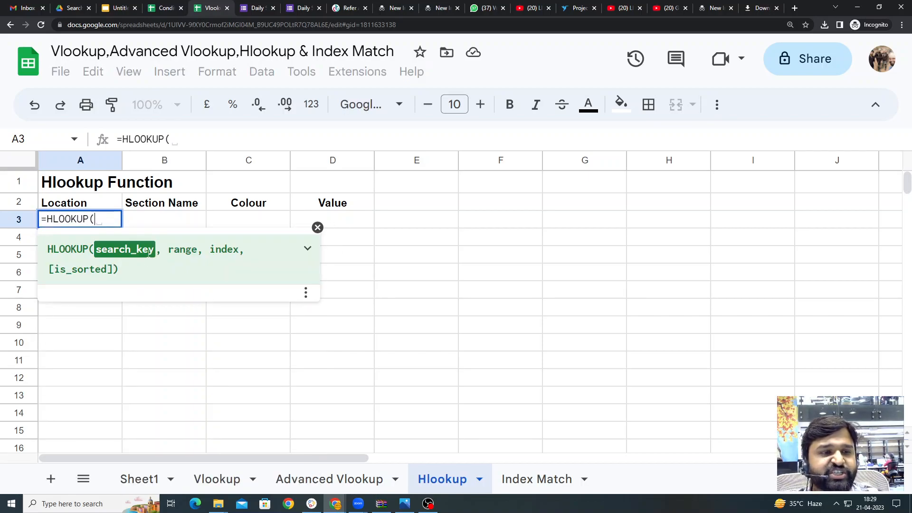
left_click(19, 203)
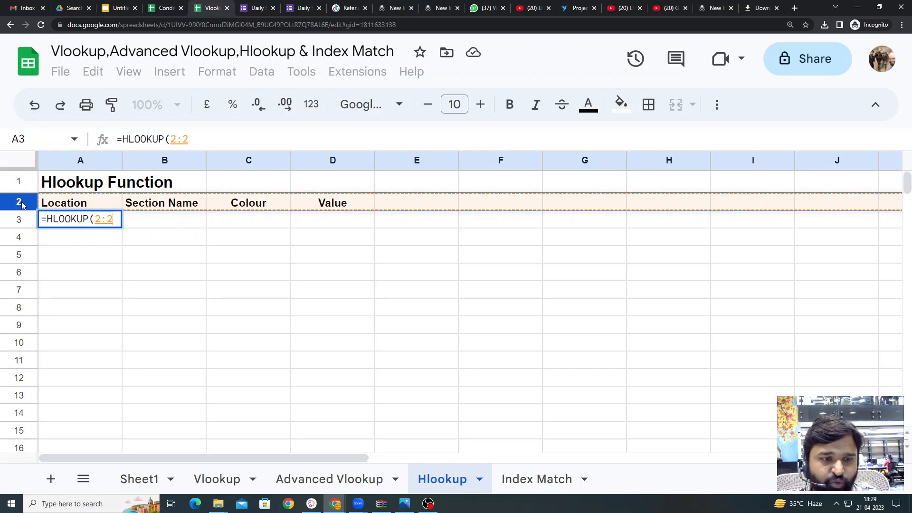
type(",")
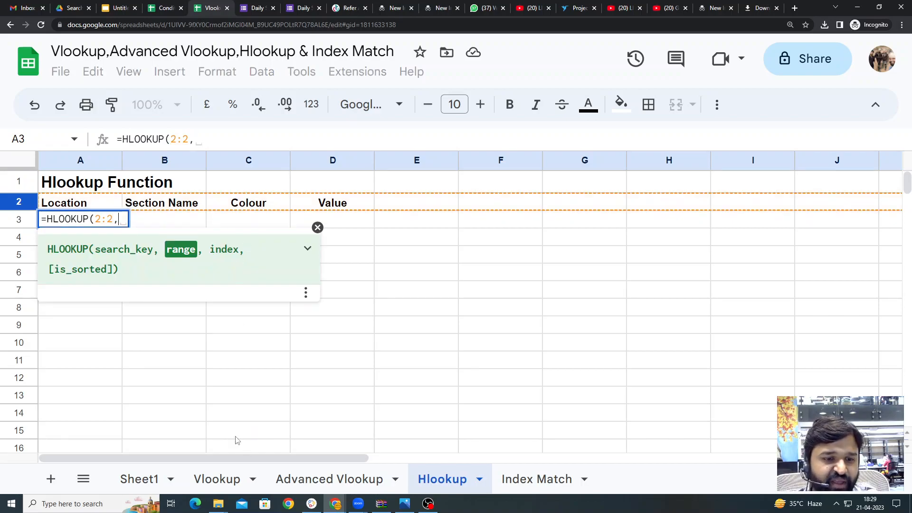
Step: Complete the A3 HLOOKUP with range Sheet1!1:12, index 2 and 0 for exact match
left_click(139, 480)
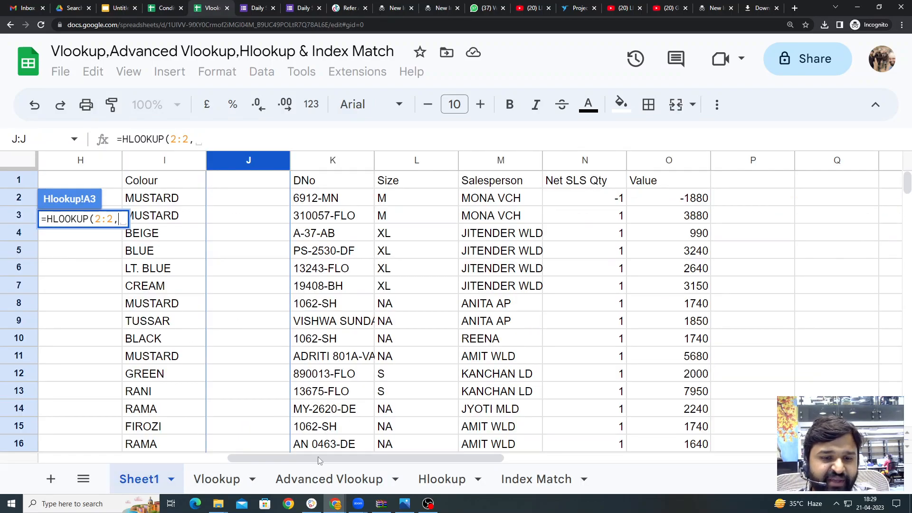
left_click_drag(315, 458, 129, 458)
left_click_drag(19, 180, 20, 380)
type(", ")
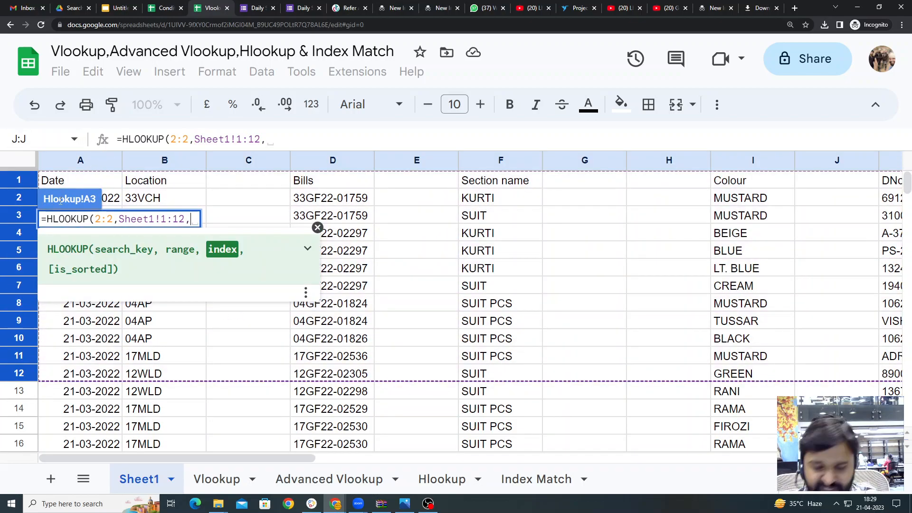
type("2")
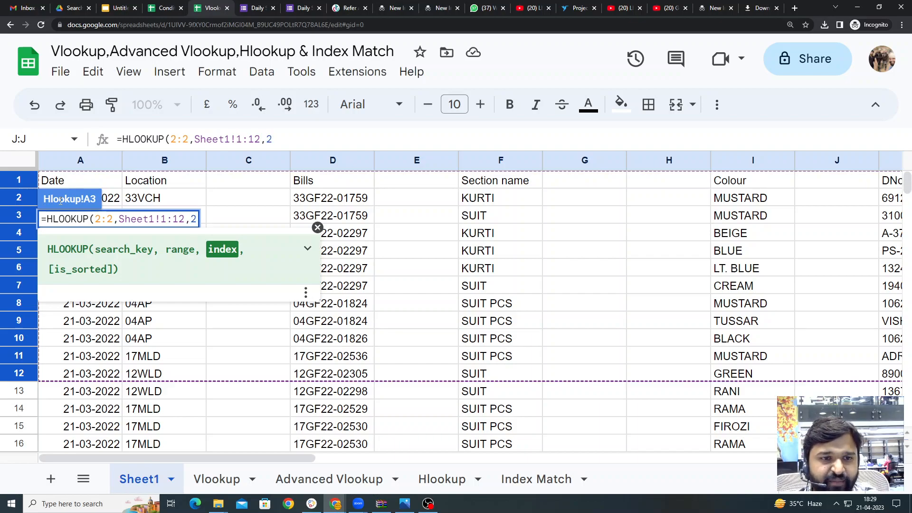
type(",0)")
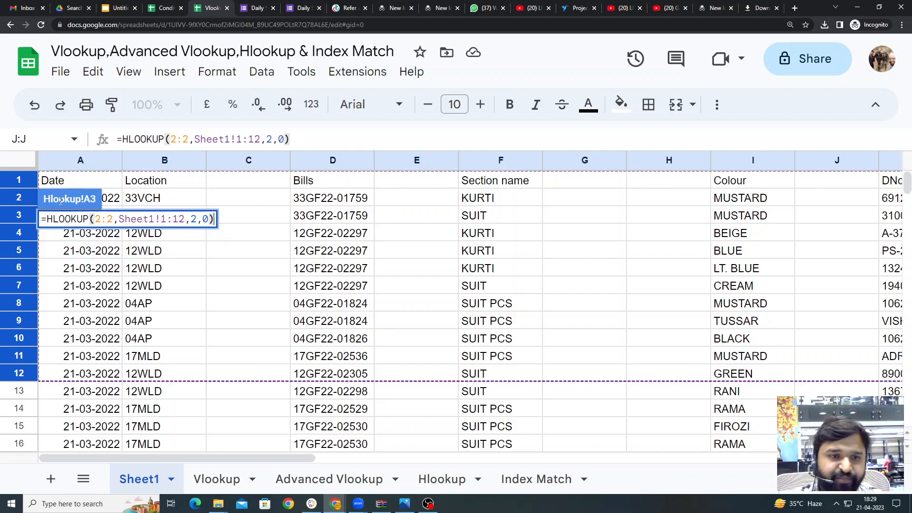
key("Return")
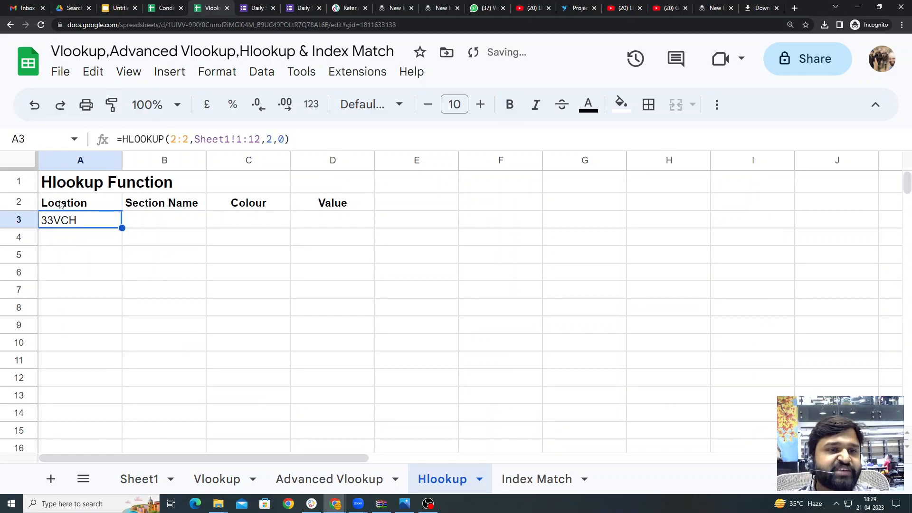
Step: Wrap the A3 HLOOKUP in ARRAYFORMULA and IFNA, and check the results across to D3
left_click(124, 139)
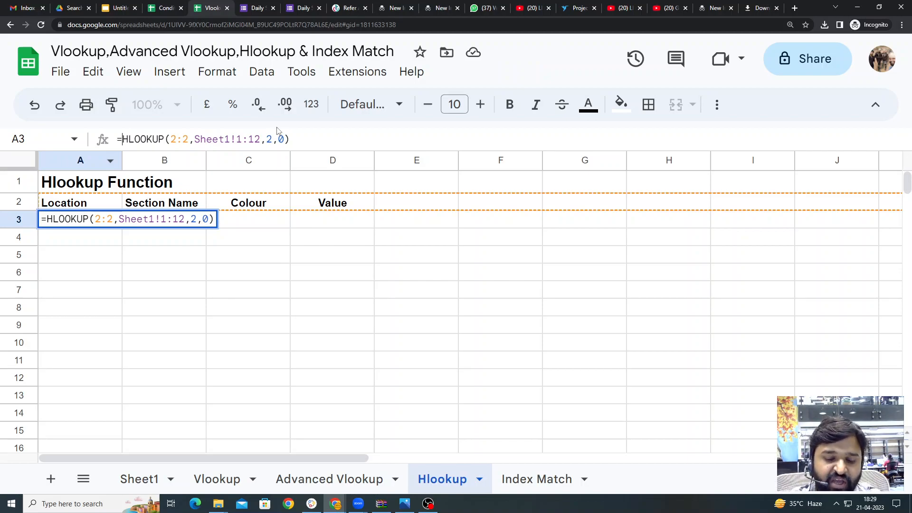
type("(")
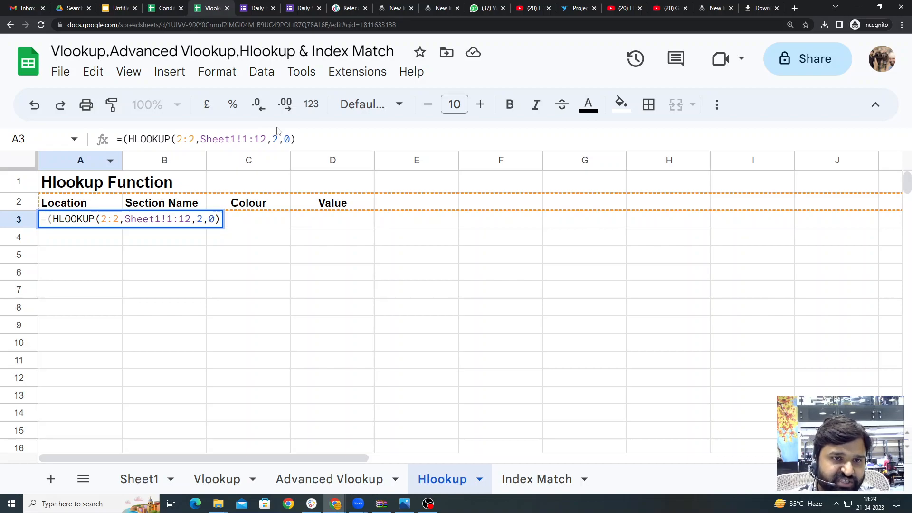
type("AR")
key("Down")
key("Tab")
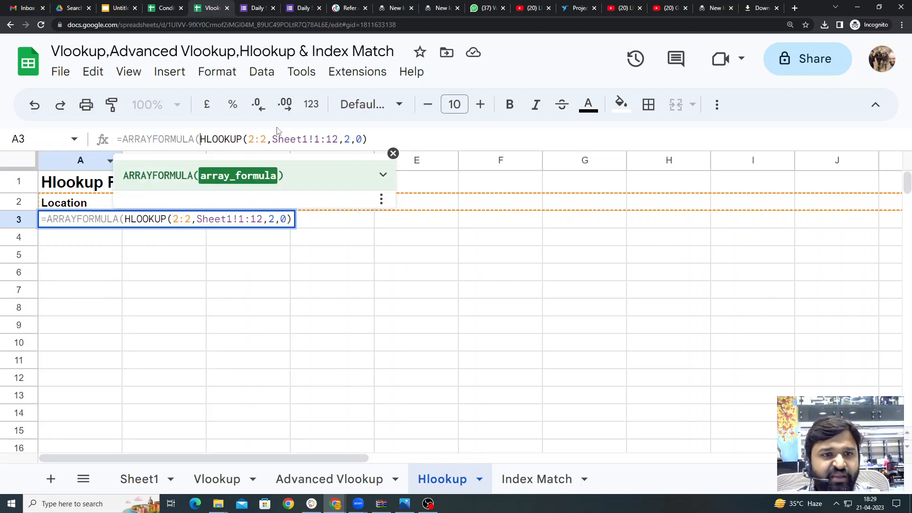
type("(")
key("Left")
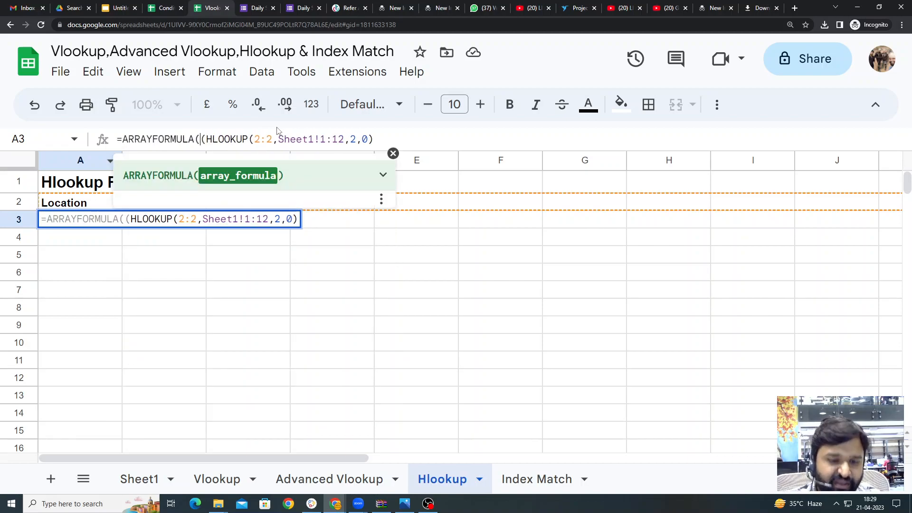
type("if")
type("n")
key("Tab")
key("Return")
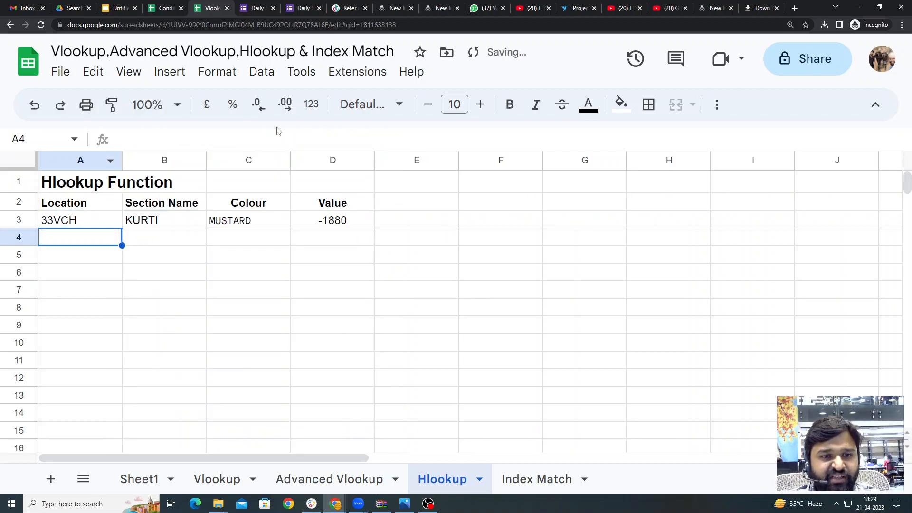
key("Up")
key("Right")
key("Right")
key("Right")
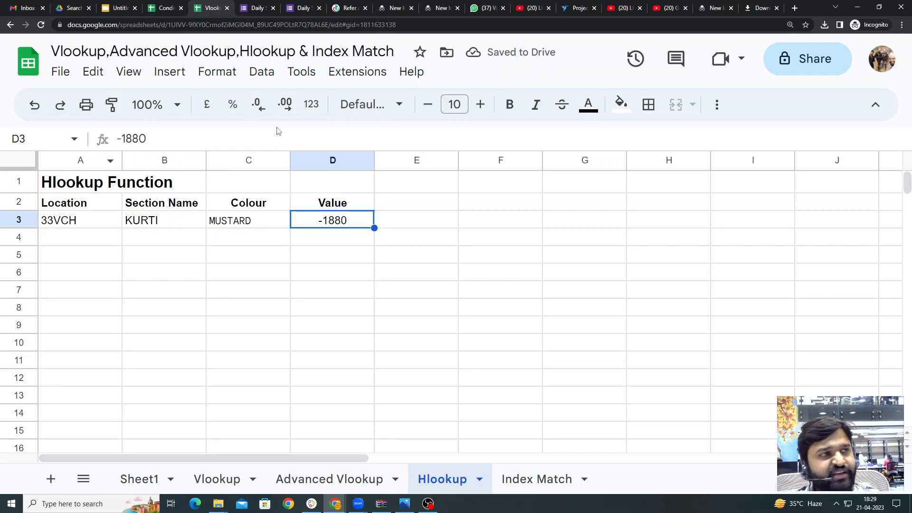
key("Up")
key("Down")
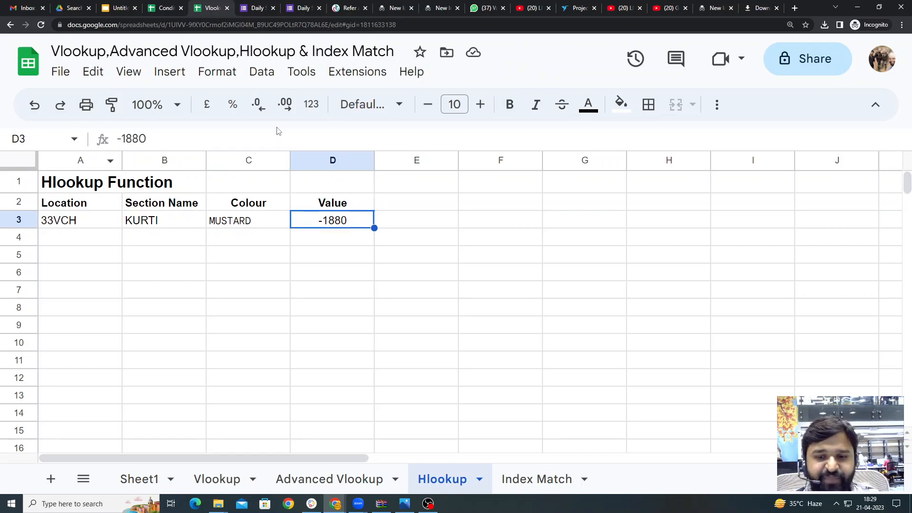
Step: On the Index Match sheet, start an INDEX formula in B3 with Sheet1's Section name column F:F as the reference
left_click(523, 481)
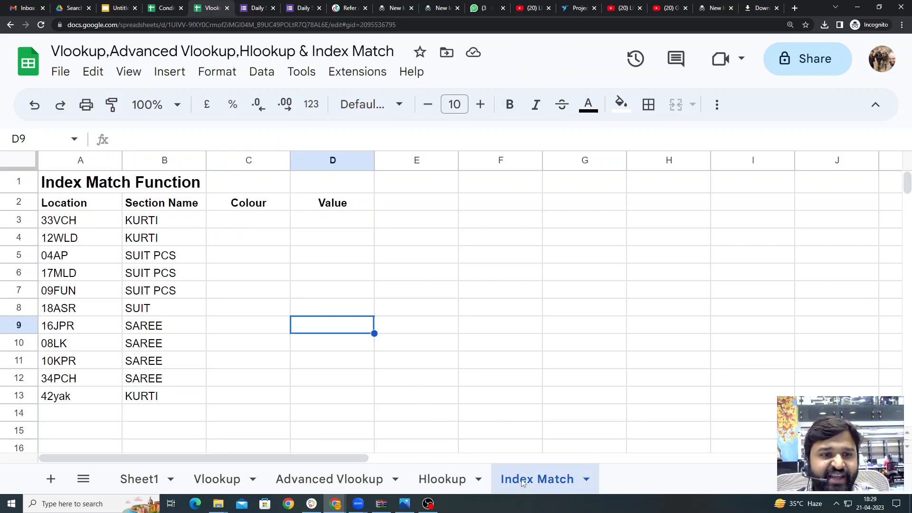
left_click(406, 284)
left_click_drag(153, 220, 162, 417)
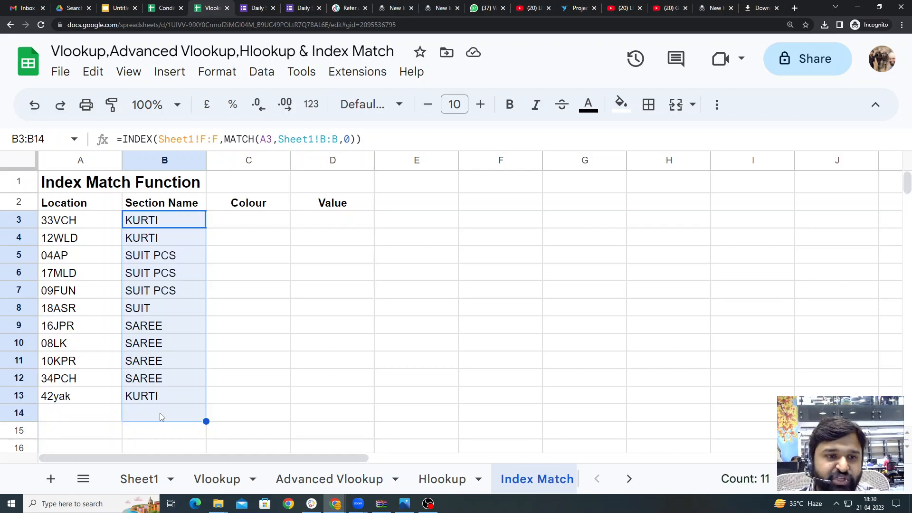
type("=")
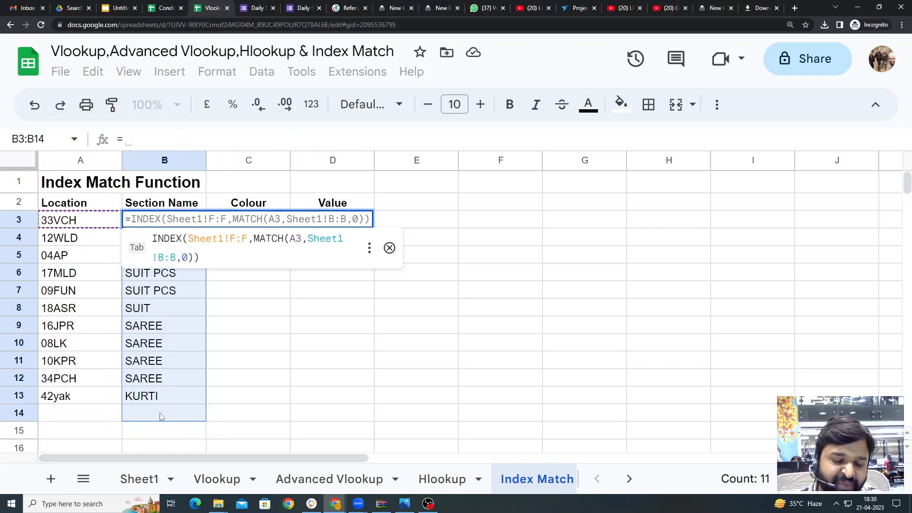
type("index")
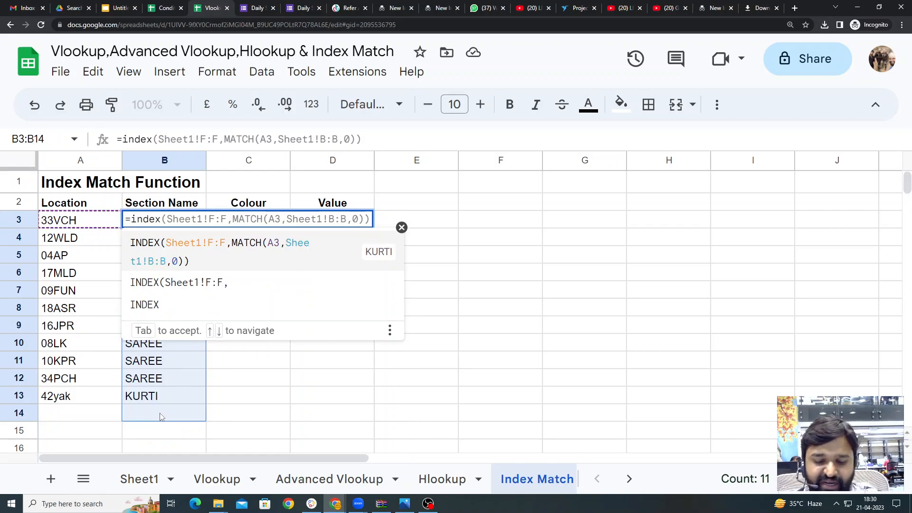
type("(")
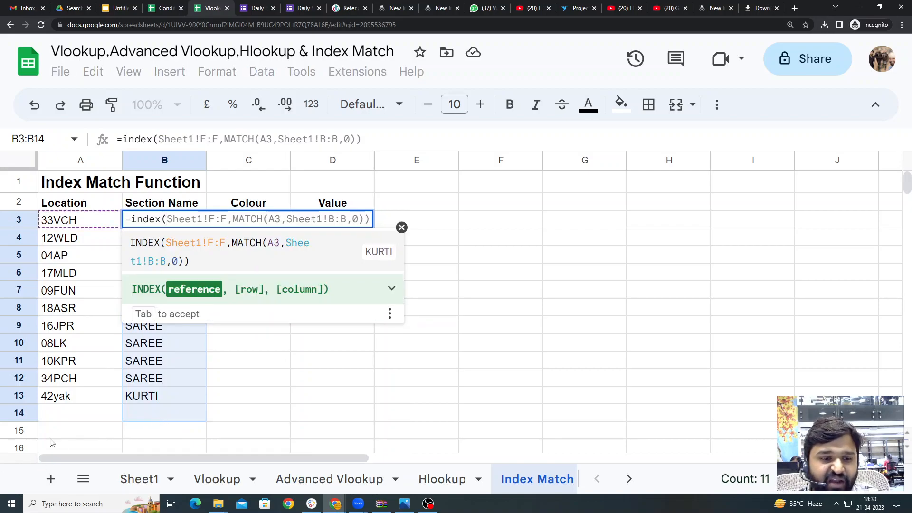
left_click(130, 480)
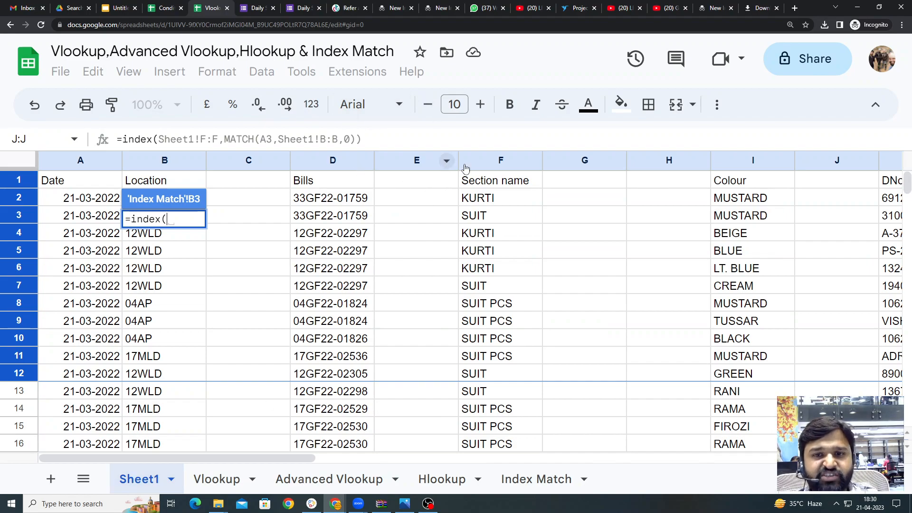
left_click(494, 160)
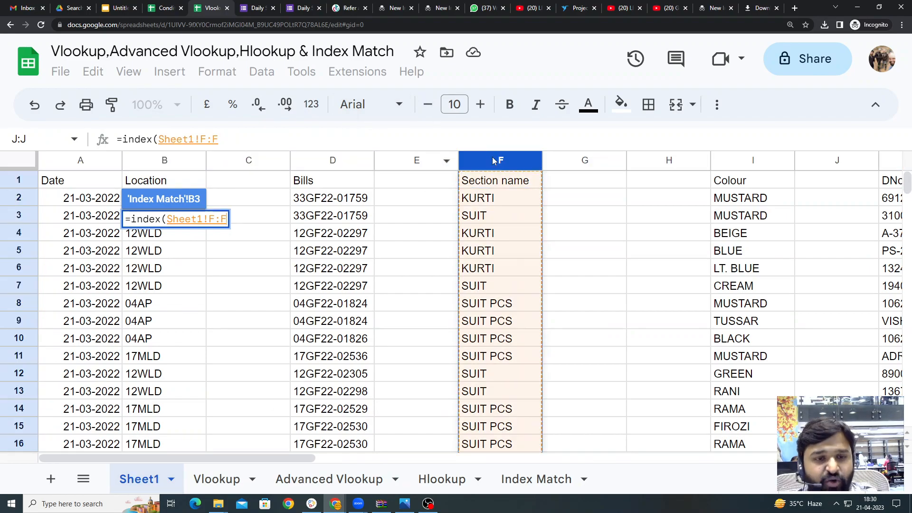
type(",")
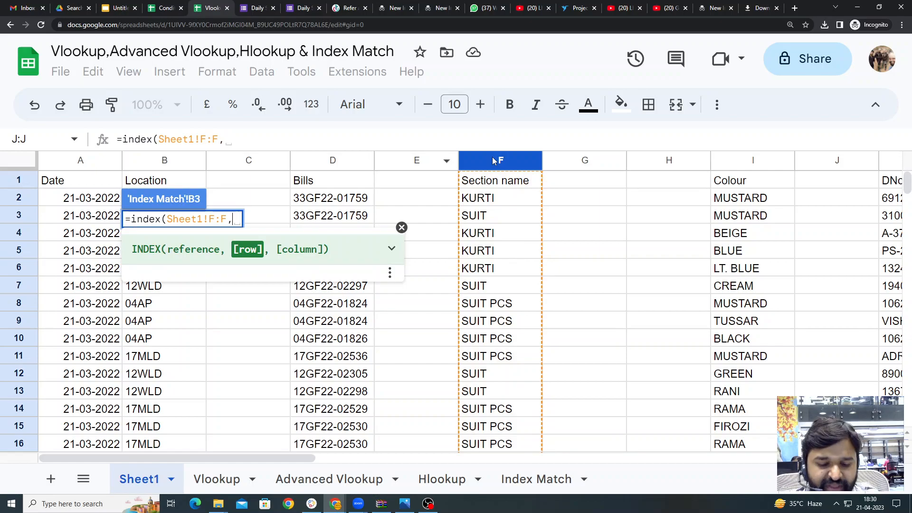
Step: Complete the B3 formula with MATCH, using A3 as search key, Sheet1!B:B as range and 0 for exact match
type("match")
key("Tab")
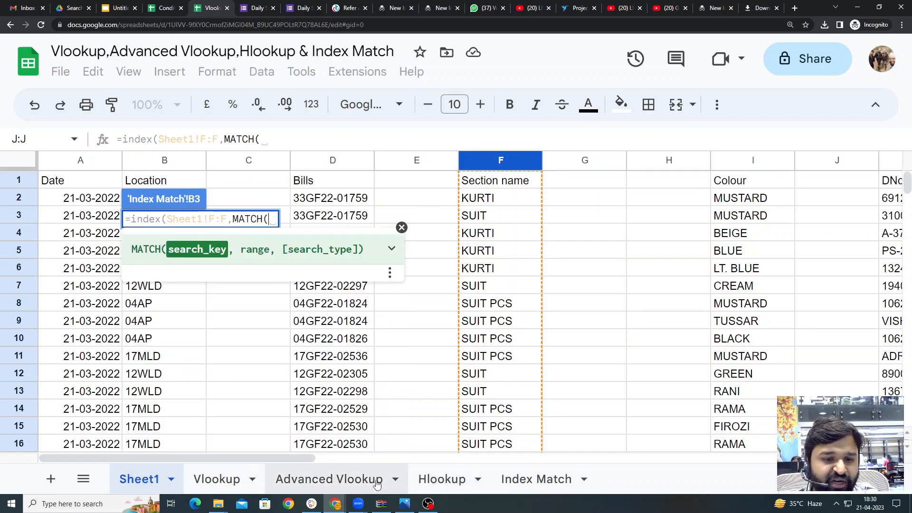
left_click(536, 478)
left_click(92, 222)
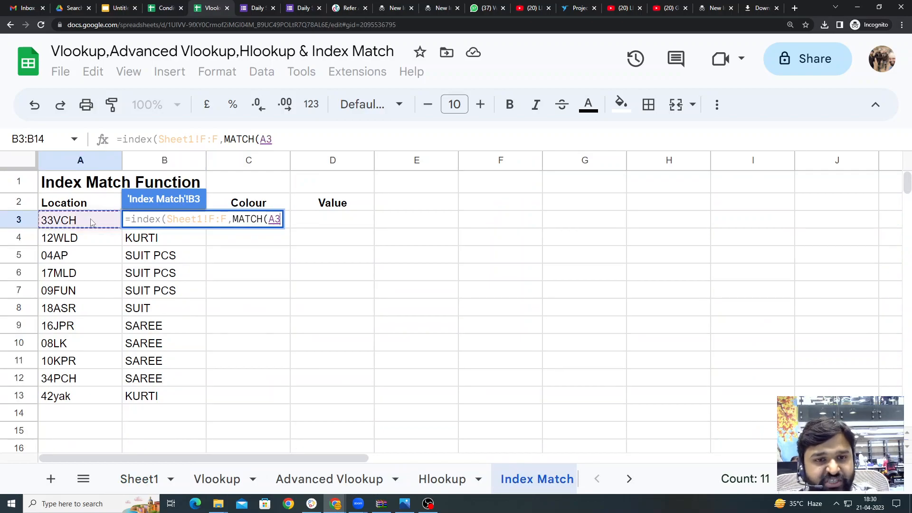
type(",")
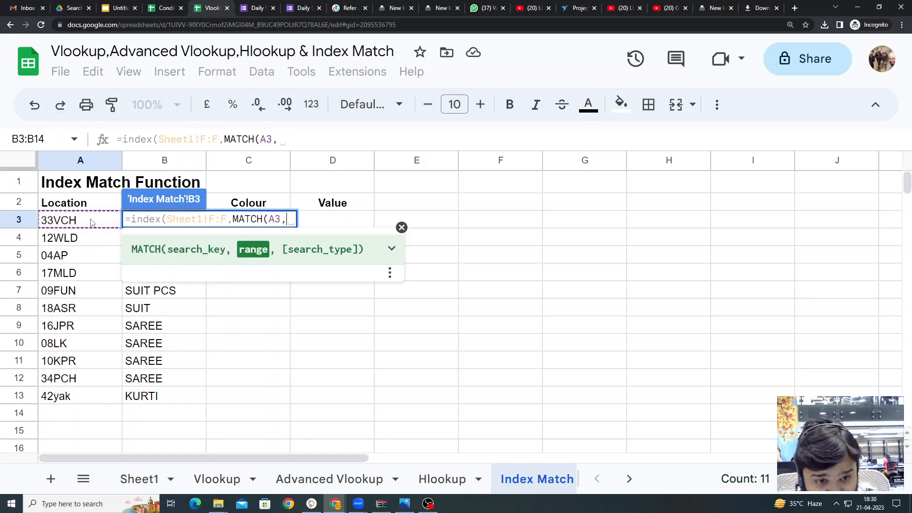
left_click(141, 479)
left_click(172, 161)
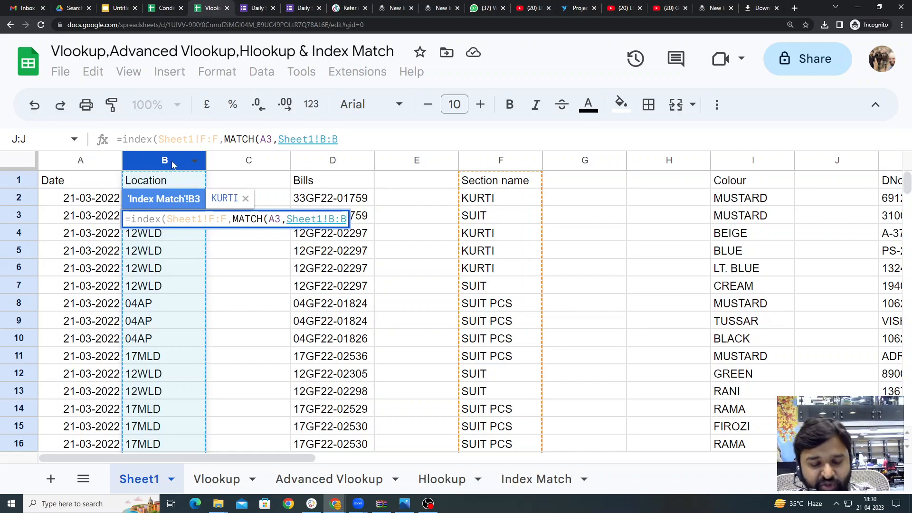
type(",0")
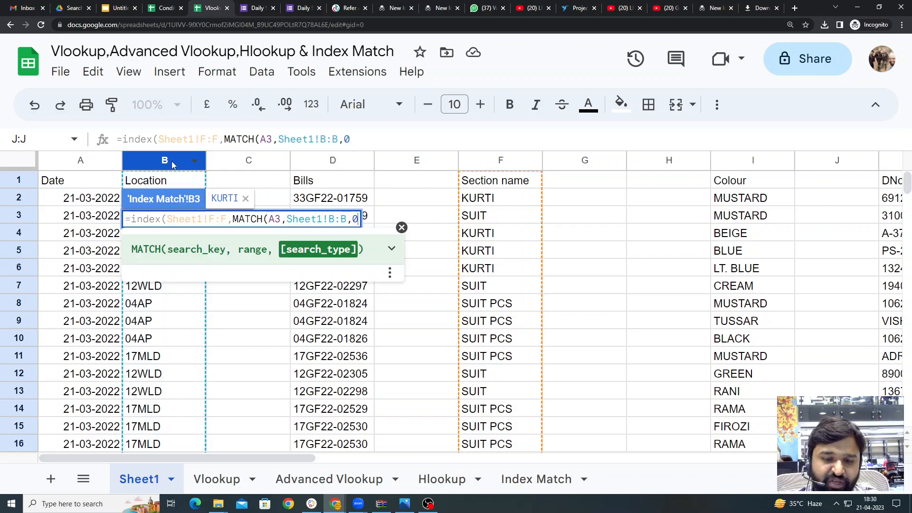
type(")")
key("ctrl+Return")
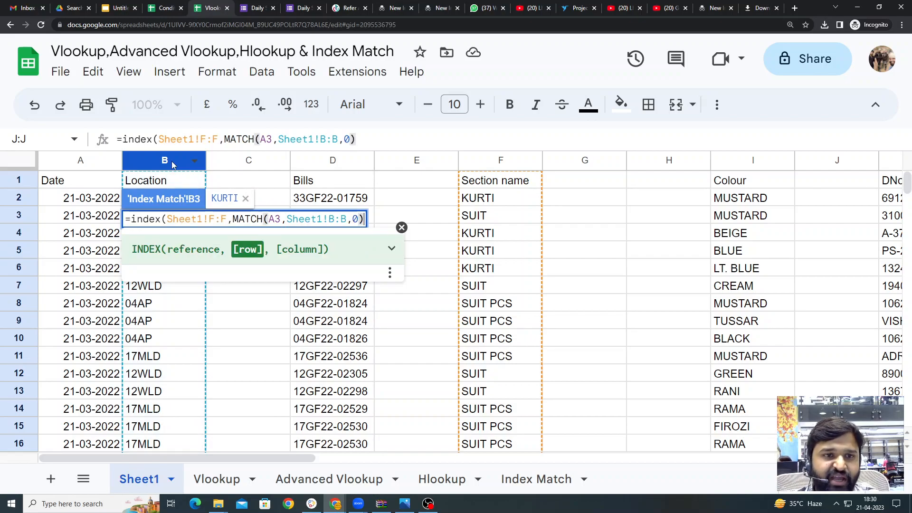
Step: Fill the B3 INDEX MATCH formula down the Section Name column to B13
key("Up")
key("Down")
key("shift+Down")
key("shift+Down")
key("shift+Down")
key("shift+Down")
key("shift+Down")
key("shift+Down")
key("shift+Down")
key("shift+Down")
key("shift+Down")
key("shift+Down")
key("ctrl+d")
key("Up")
key("Down")
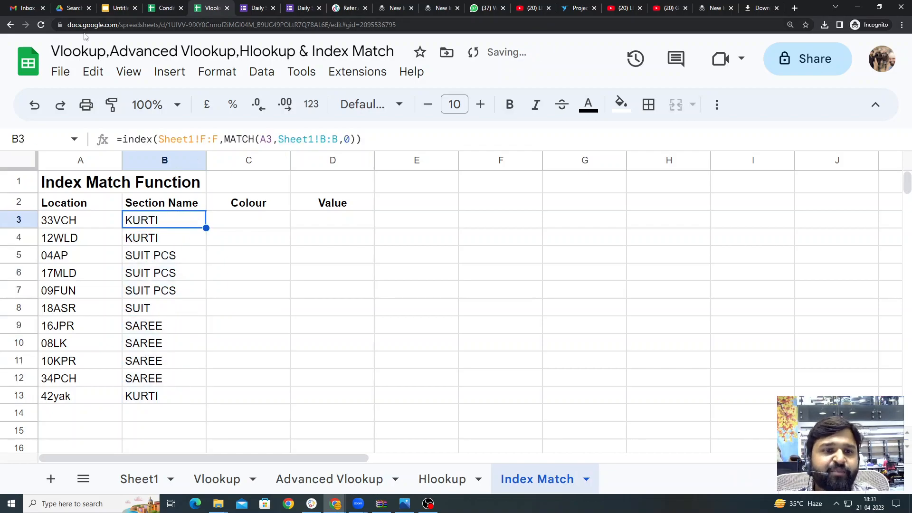
Step: Copy the formula text of B3 into C3 under Colour, keeping its references as they are
left_click(207, 139)
key("Escape")
key("ctrl+a")
key("ctrl+c")
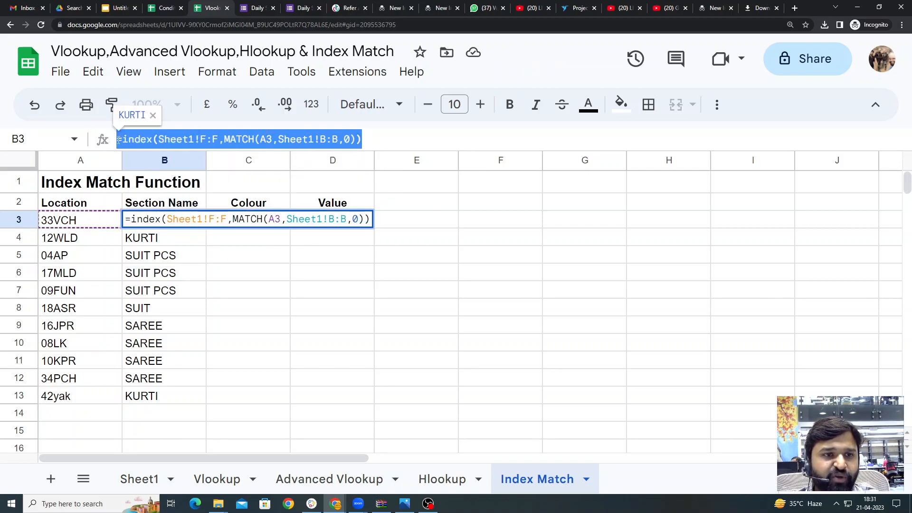
key("Escape")
left_click(253, 227)
left_click(231, 137)
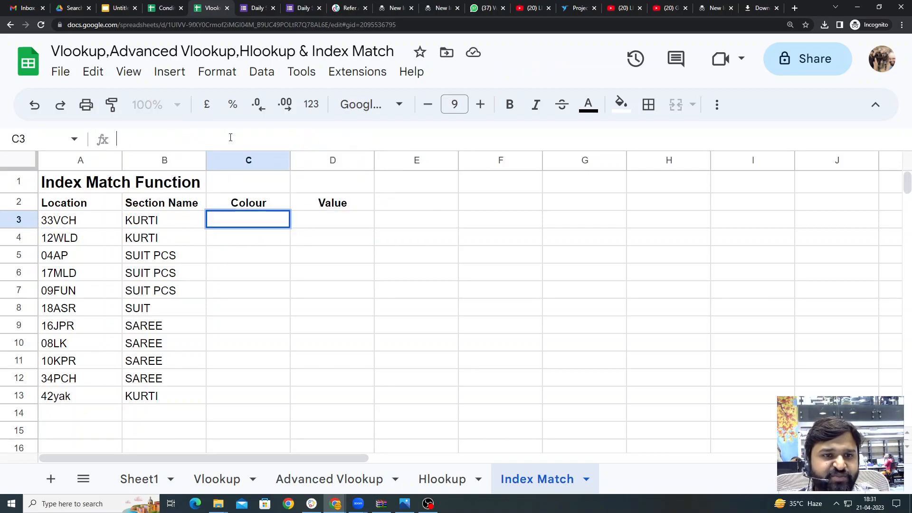
key("ctrl+v")
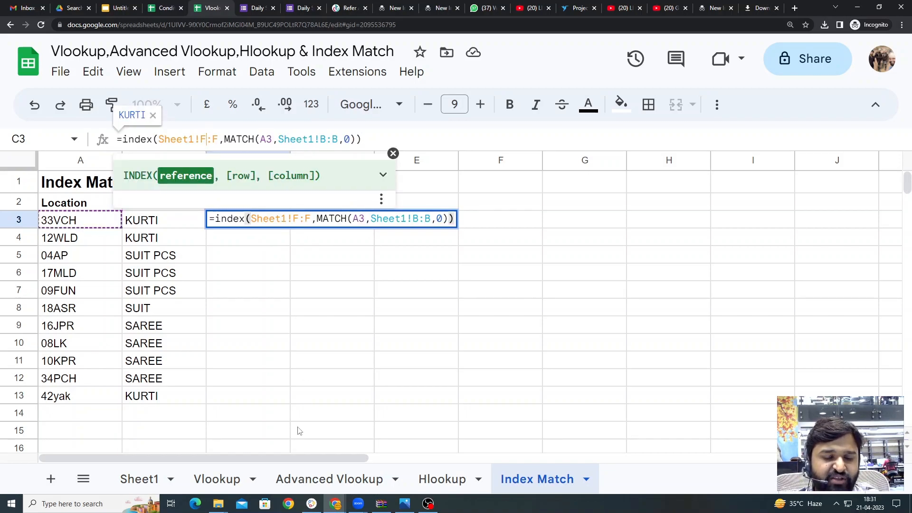
Step: Change the C3 INDEX reference to Sheet1!I:I and accept the suggested auto-fill for the rest of the Colour column
left_click(159, 481)
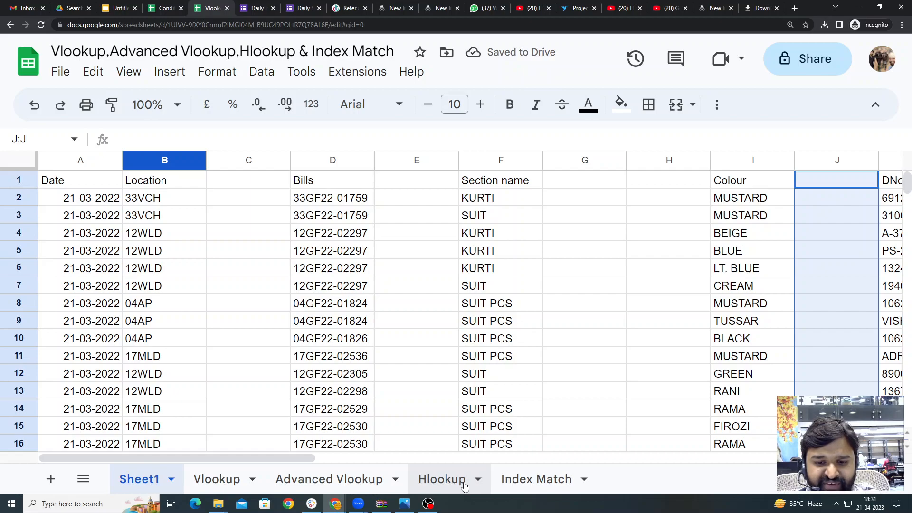
left_click(536, 479)
left_click(281, 136)
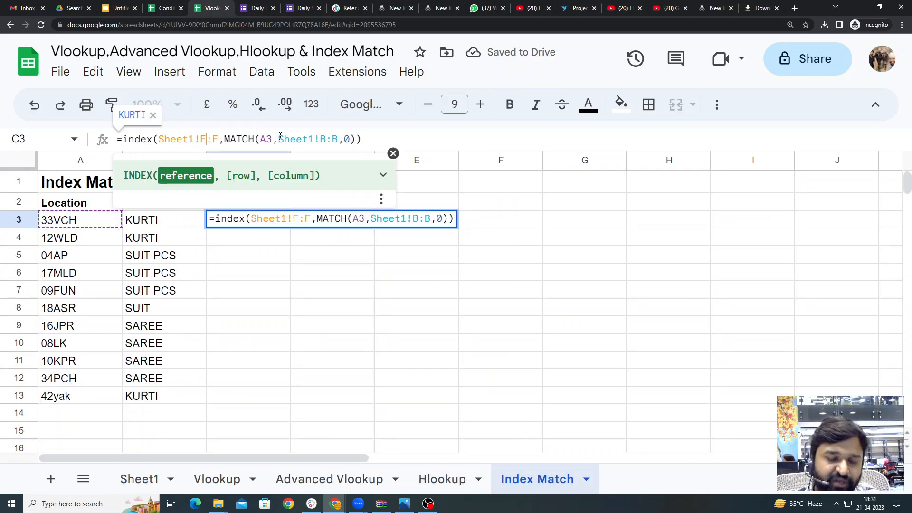
key("BackSpace")
type("I")
key("BackSpace")
type("I")
key("Return")
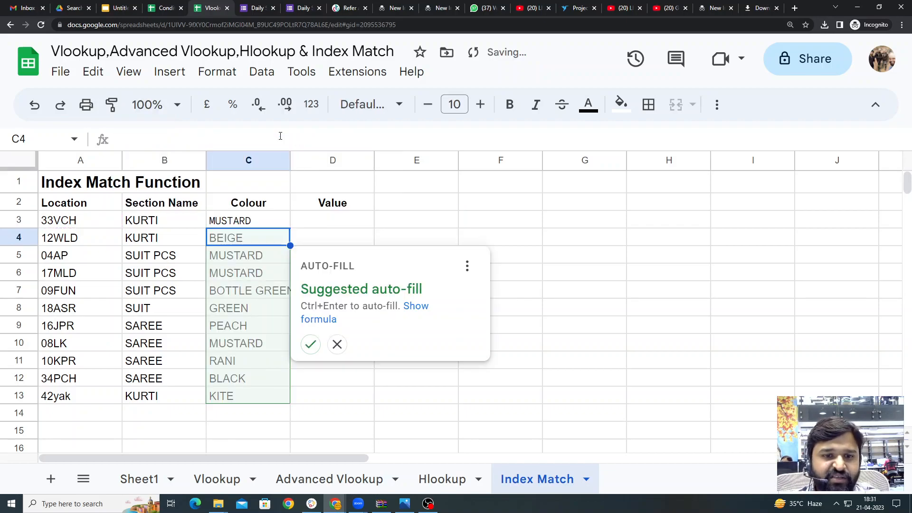
left_click(310, 344)
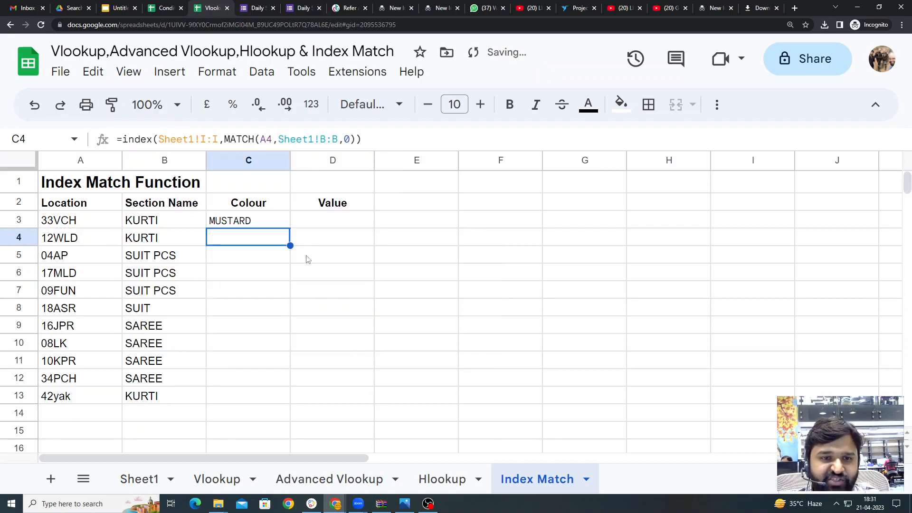
Step: Paste the copied INDEX MATCH formula into D3 under Value
left_click(317, 223)
left_click(156, 136)
left_click(340, 215)
key("ctrl+v")
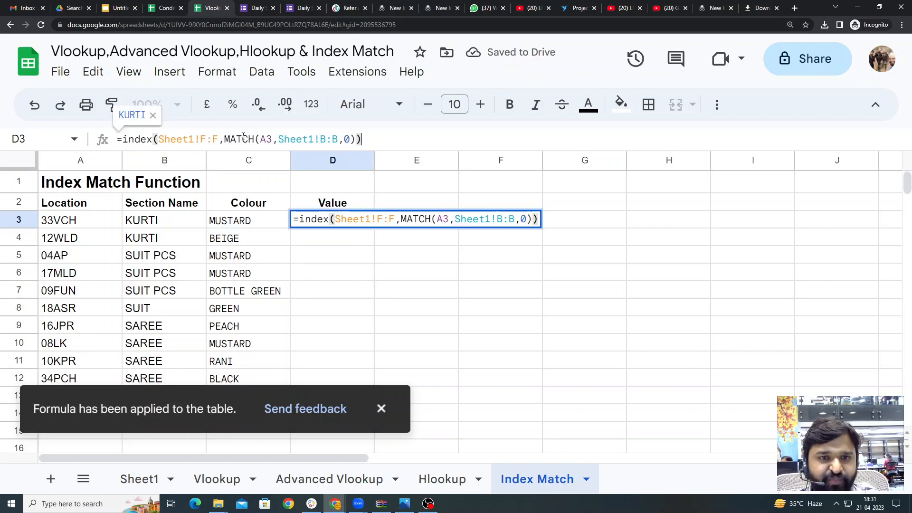
Step: Find the Value column in Sheet1, change the D3 INDEX reference to Sheet1!O:O and accept the suggested auto-fill down the column
left_click(139, 480)
scroll(544, 444, "right", 10)
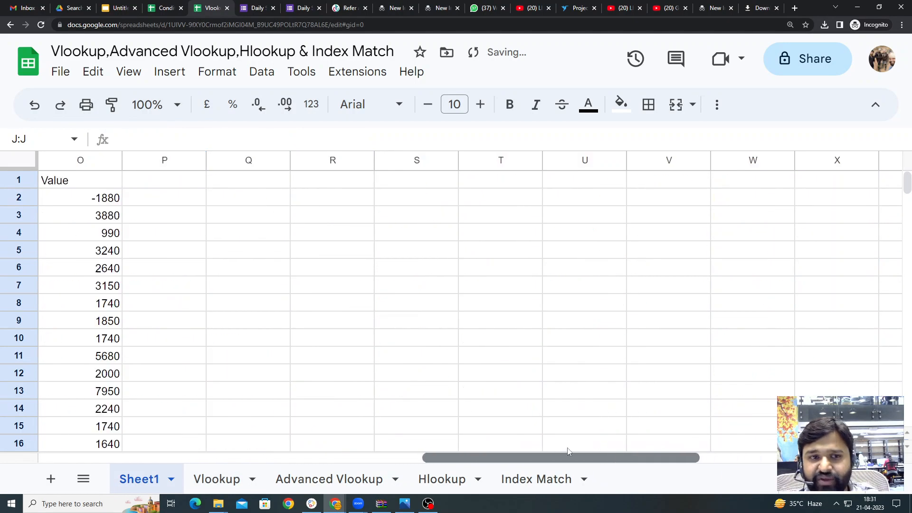
scroll(526, 452, "left", 5)
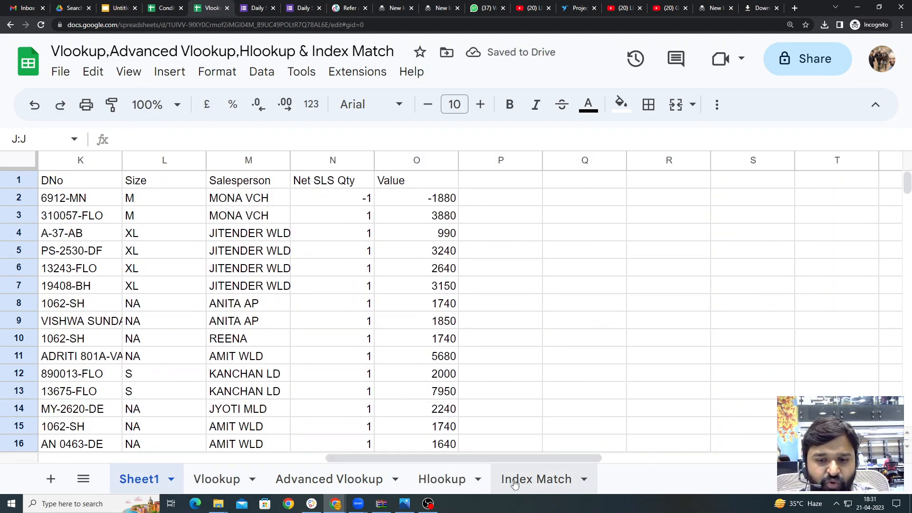
left_click(536, 479)
left_click(199, 140)
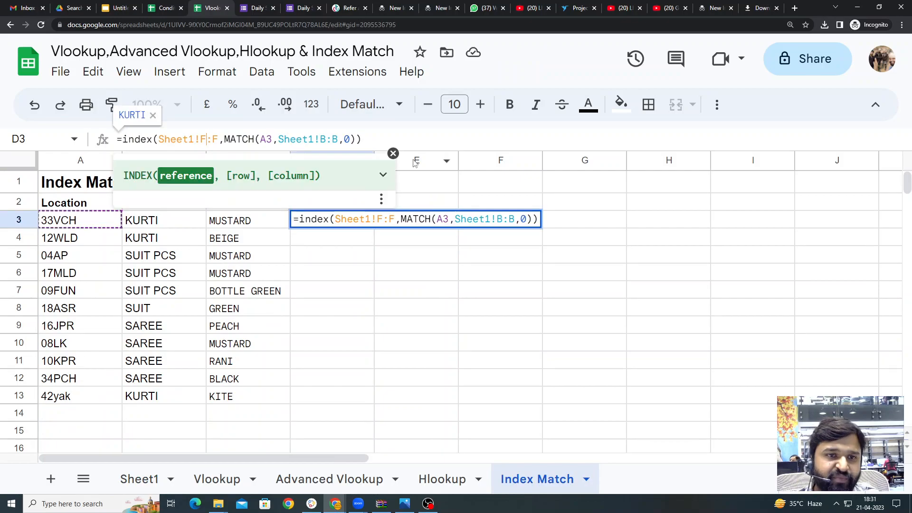
key("BackSpace")
type("O")
key("Right")
key("Right")
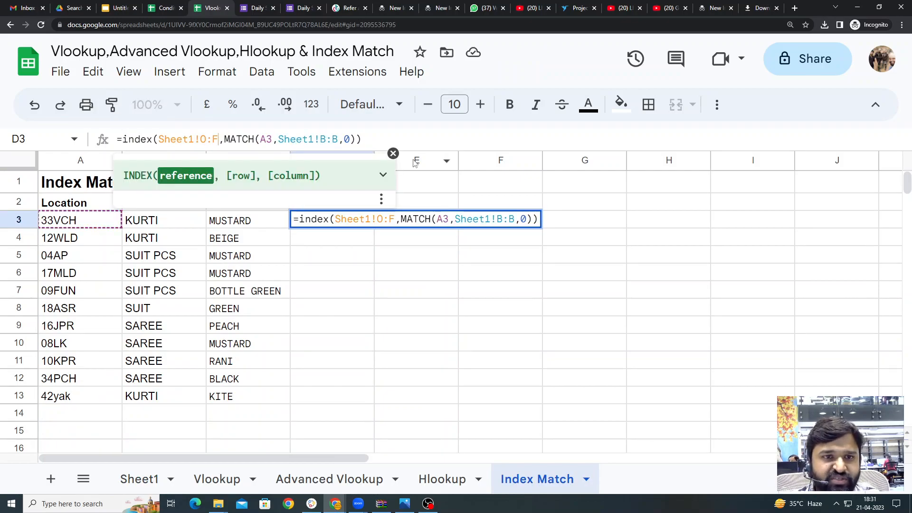
key("Return")
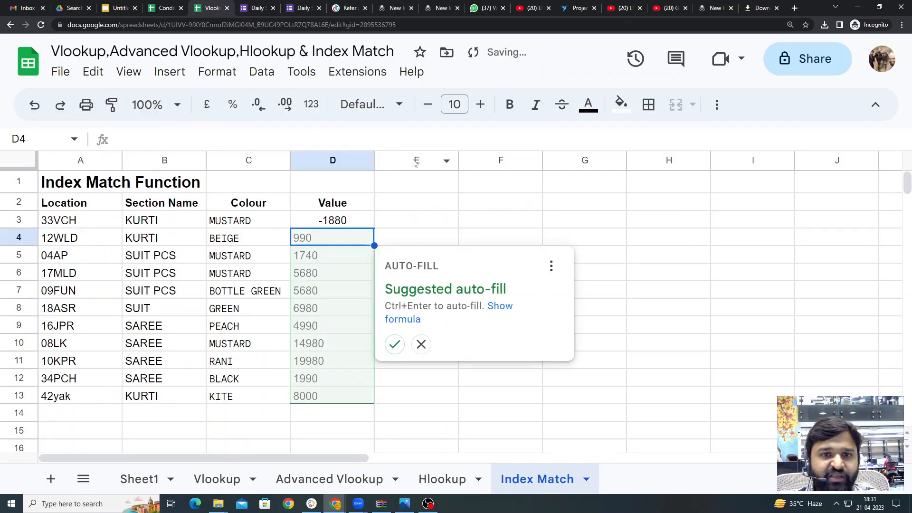
left_click(394, 344)
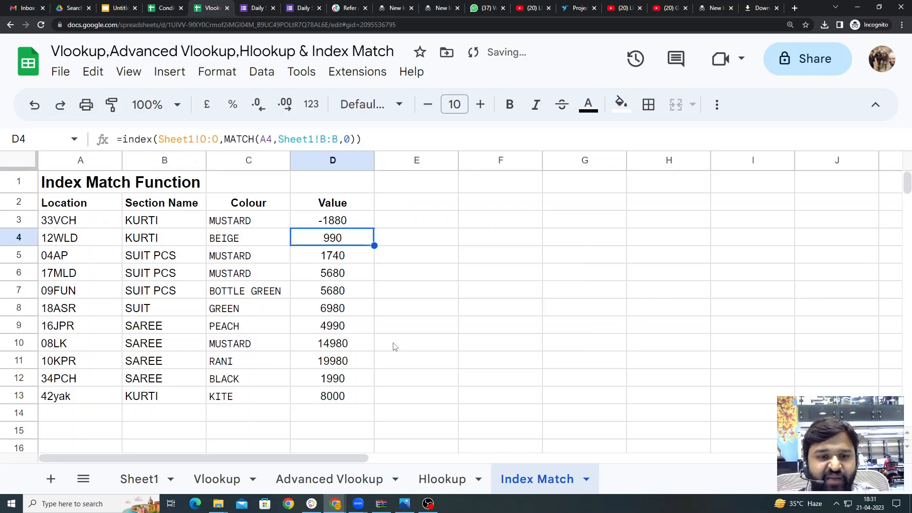
Step: Review the finished results on the Vlookup, Advanced Vlookup, Hlookup and Index Match sheets
left_click(503, 333)
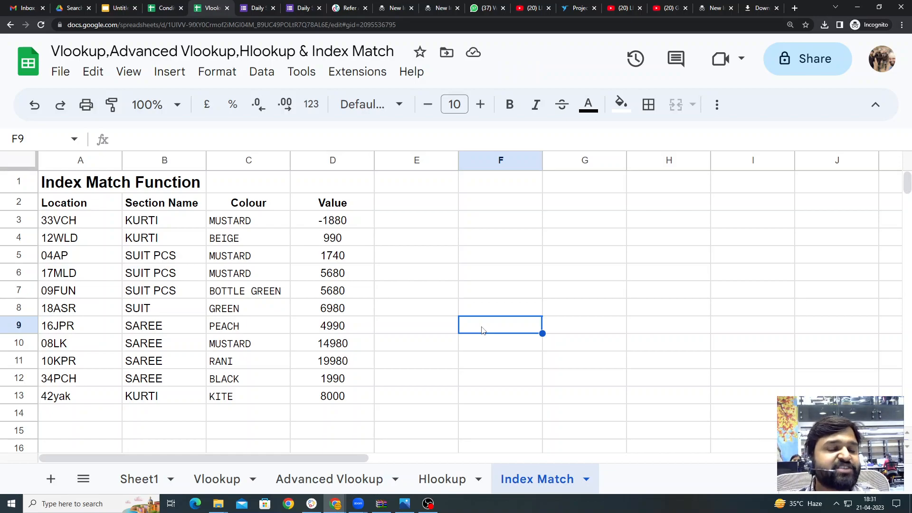
left_click(229, 481)
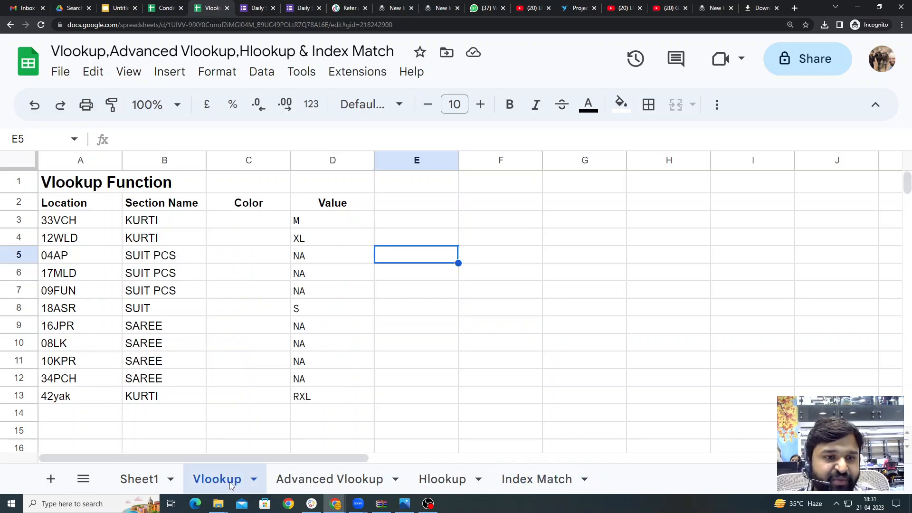
left_click(305, 485)
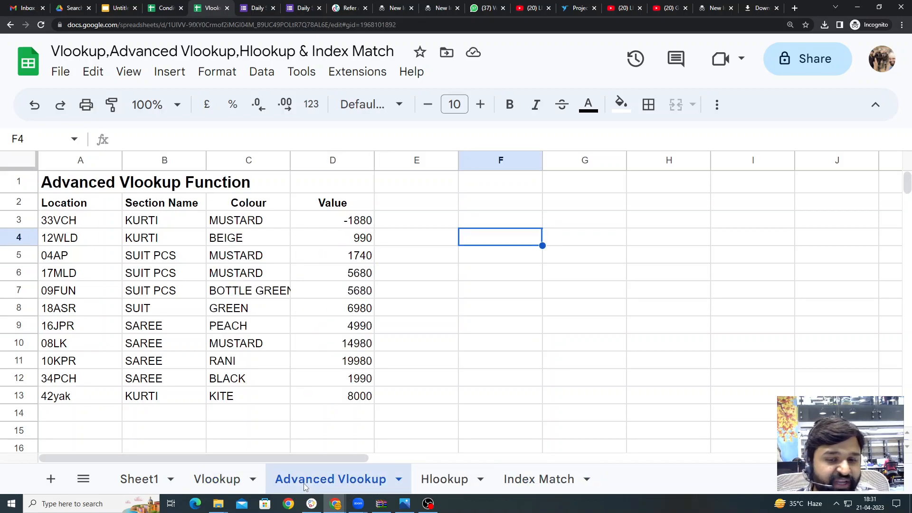
left_click(446, 483)
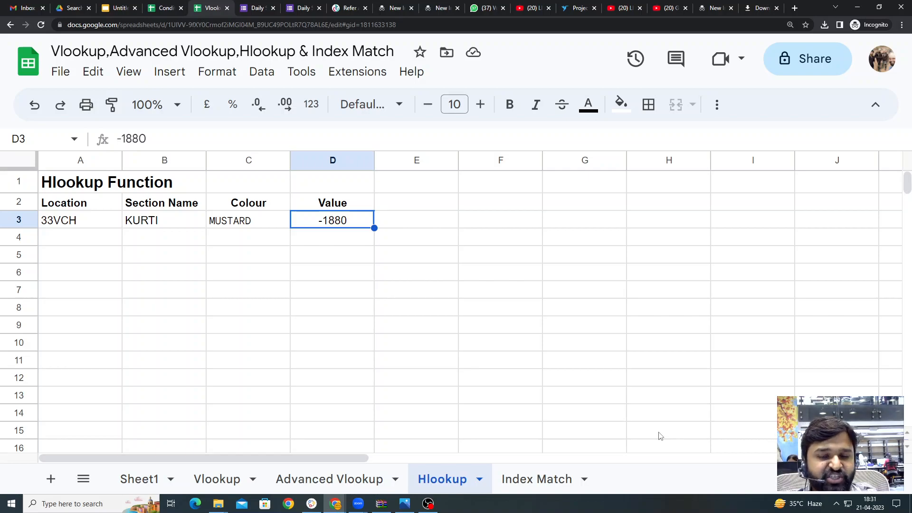
left_click(546, 488)
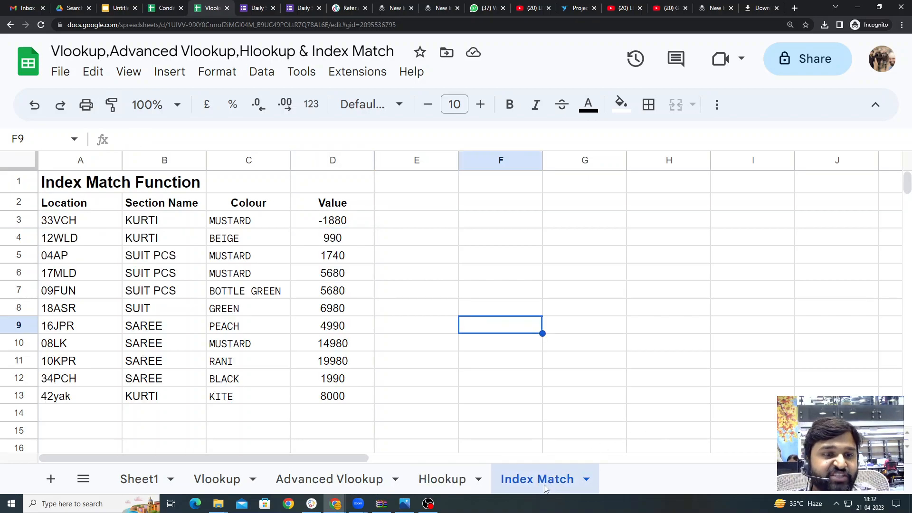